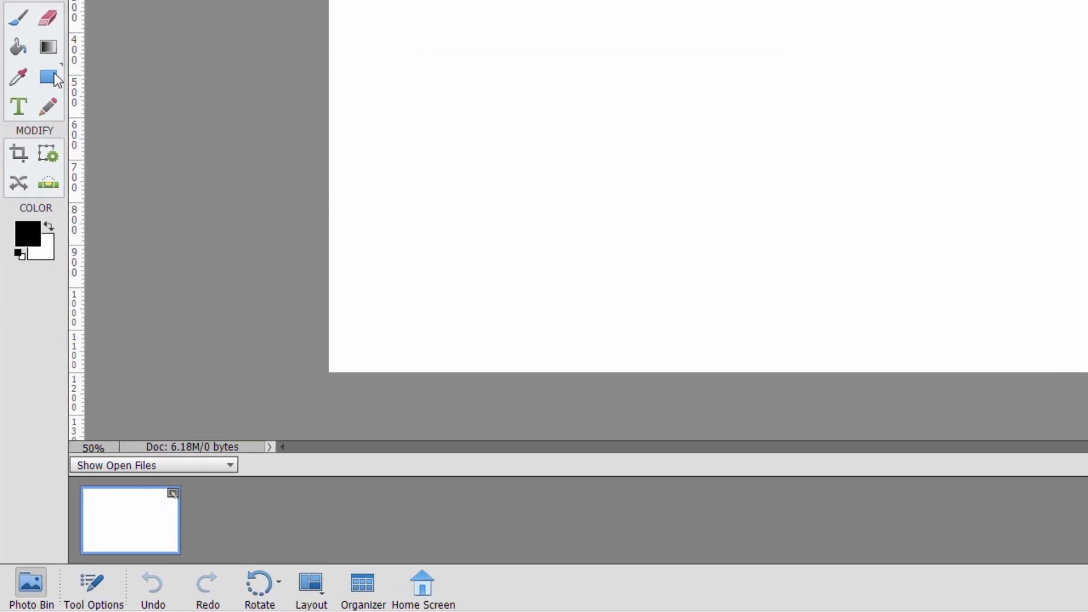
# - Select the Rectangle tool and bring up its shape Tool Options
pyautogui.click(33, 255)
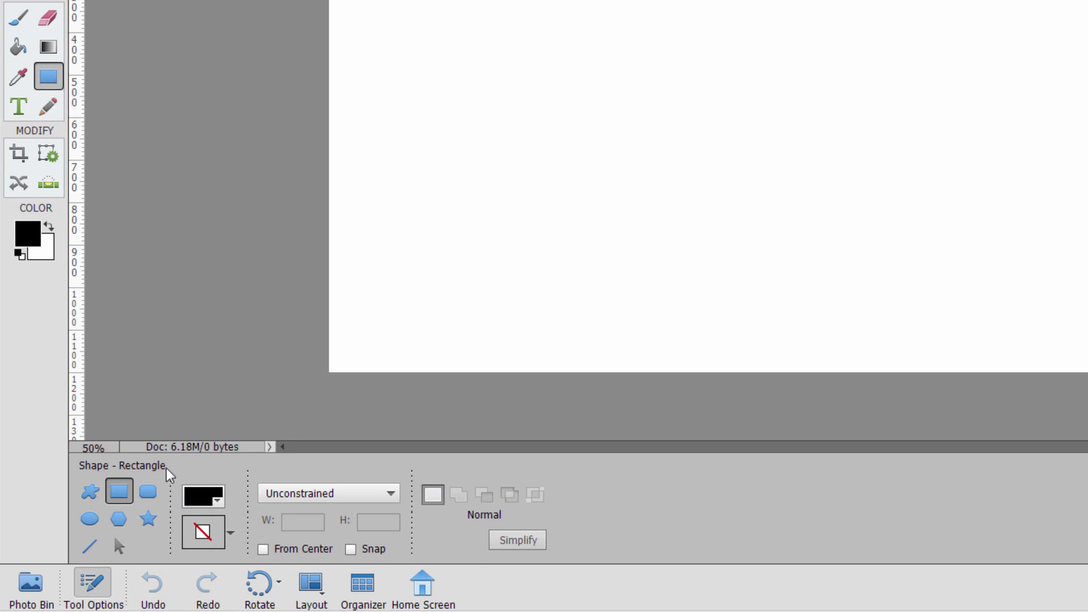
pyautogui.click(39, 586)
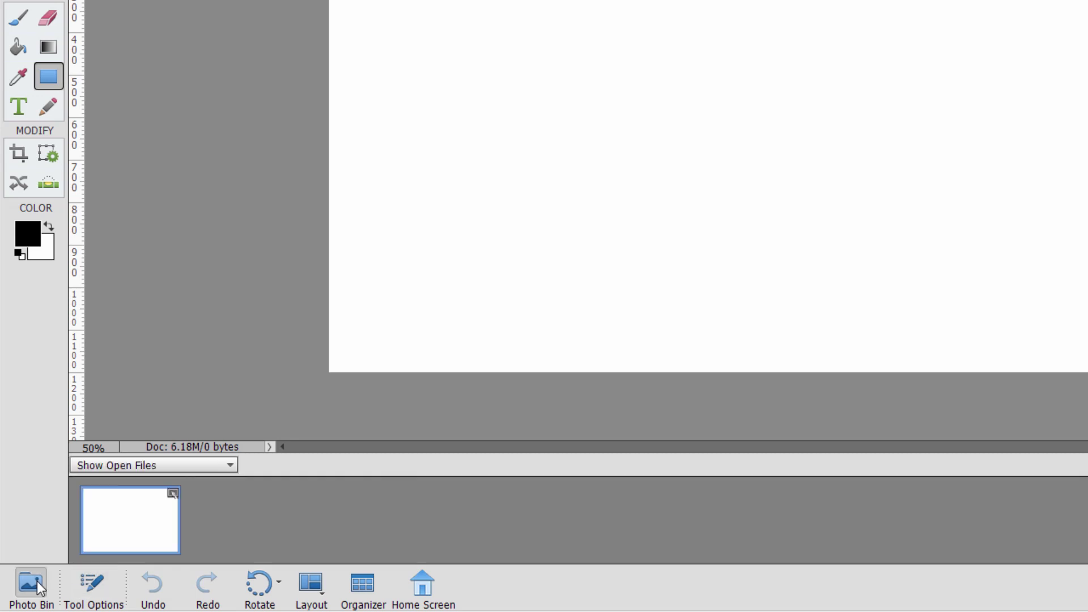
pyautogui.click(92, 584)
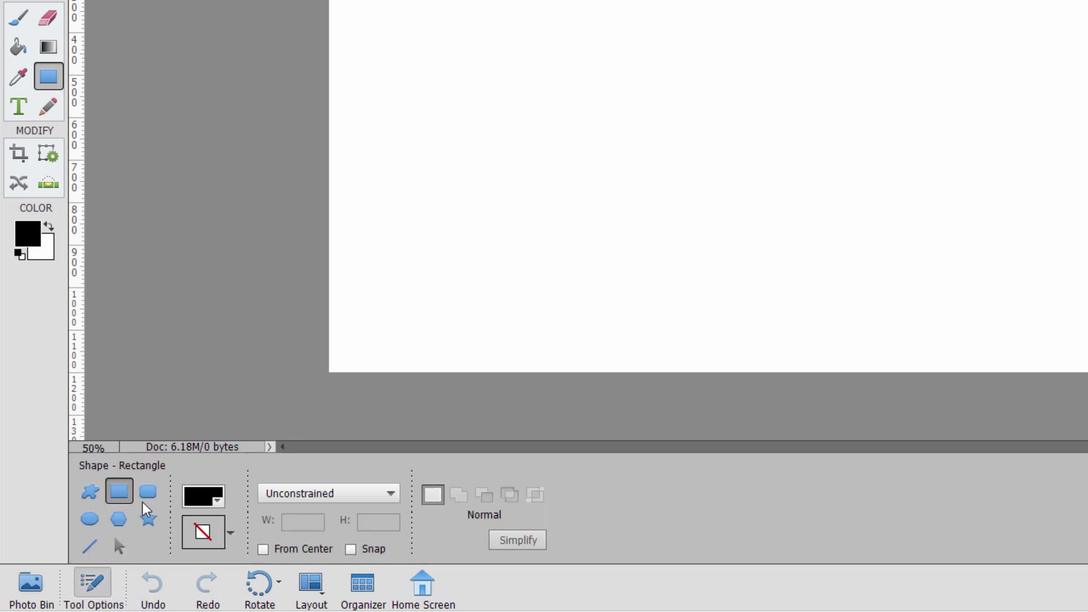
# - Try the Custom, Rounded Rectangle, Ellipse, Polygon, Star and Line shapes, ending on Rectangle
pyautogui.click(96, 495)
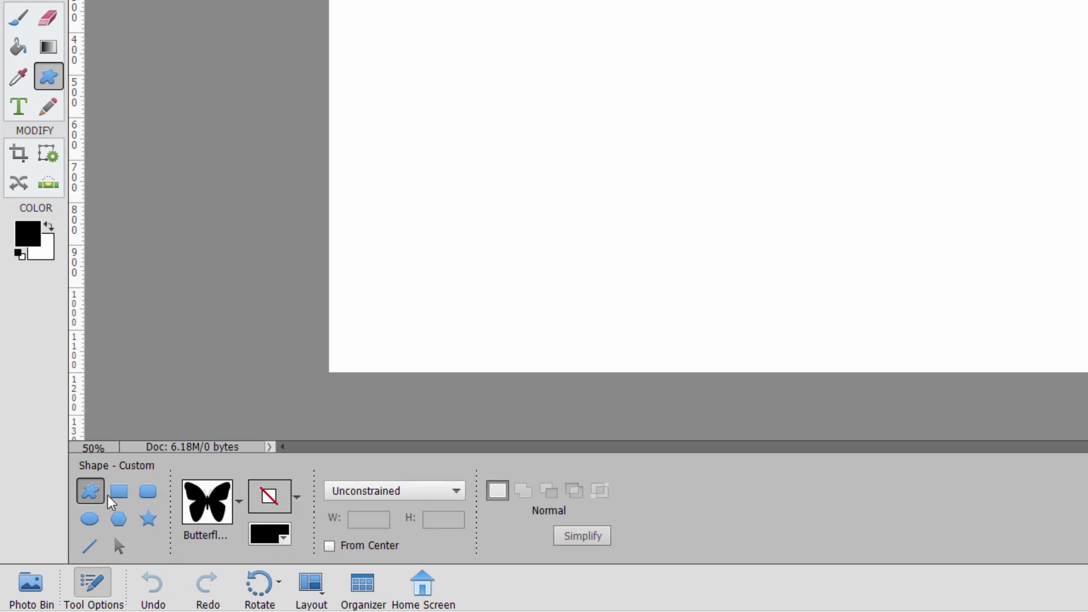
pyautogui.click(119, 500)
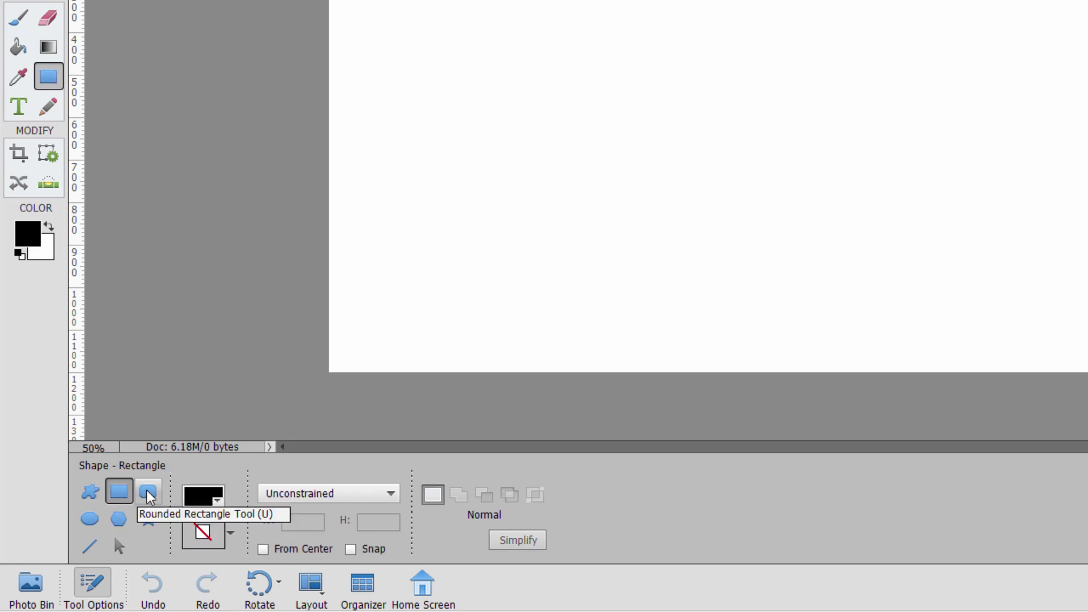
pyautogui.click(147, 493)
pyautogui.click(89, 522)
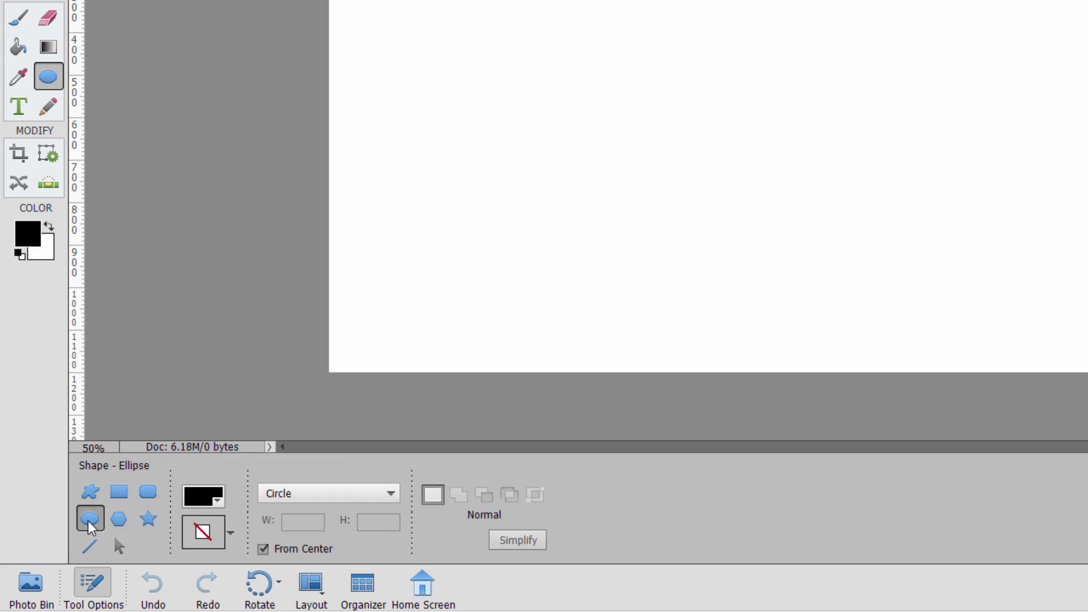
pyautogui.click(112, 524)
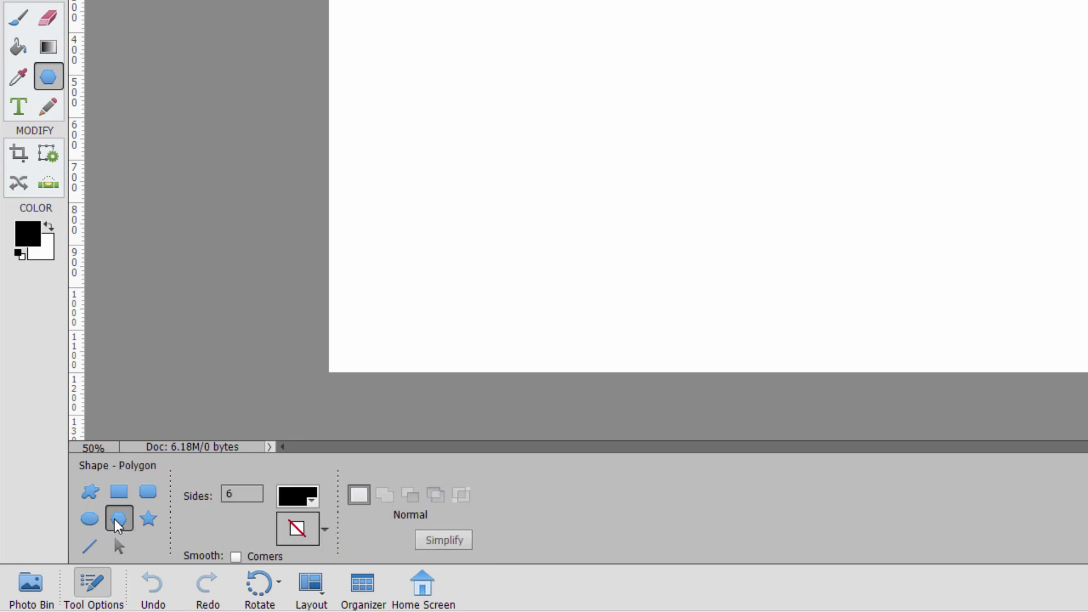
pyautogui.click(149, 519)
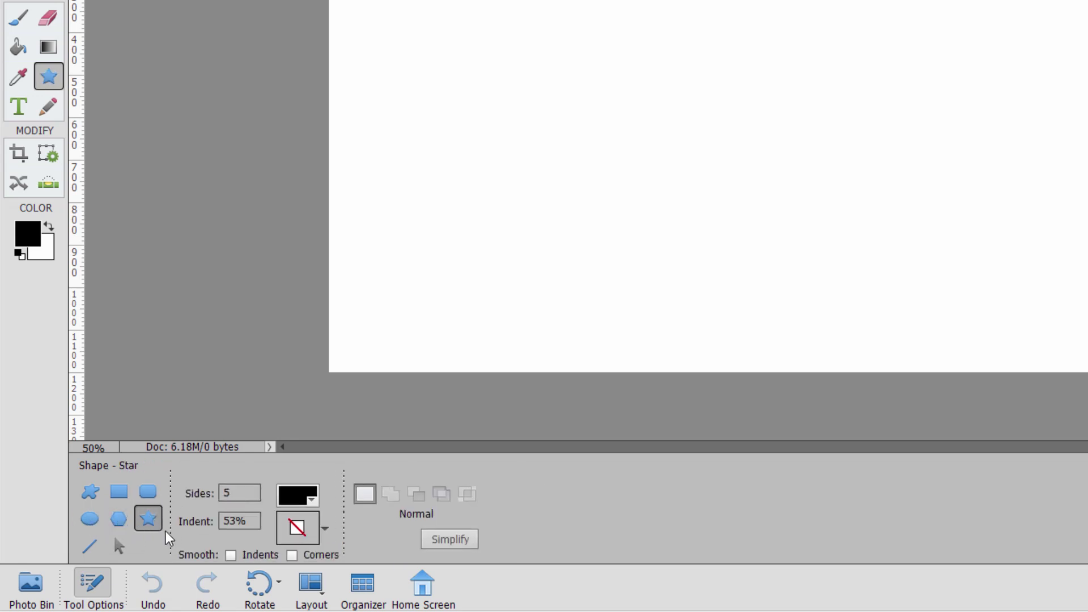
pyautogui.click(90, 546)
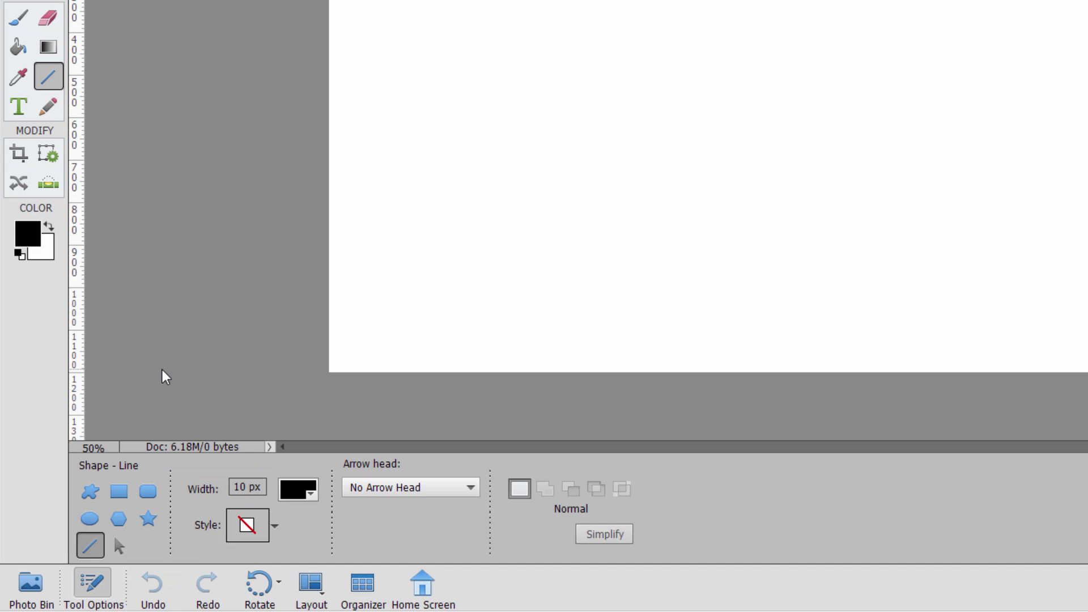
pyautogui.click(122, 494)
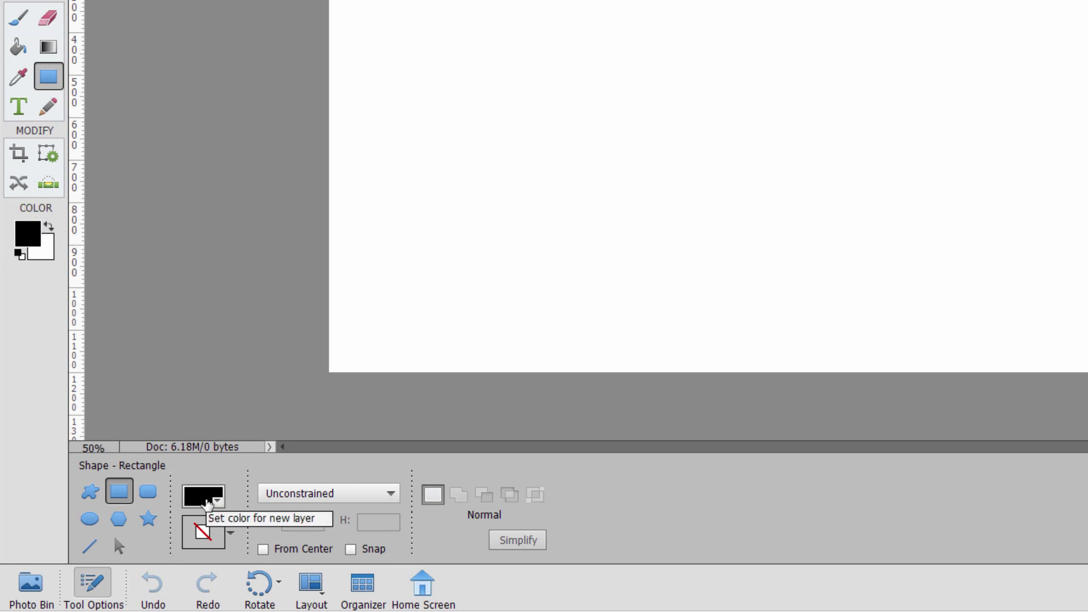
# - Change the shape fill colour from black to magenta
pyautogui.click(205, 499)
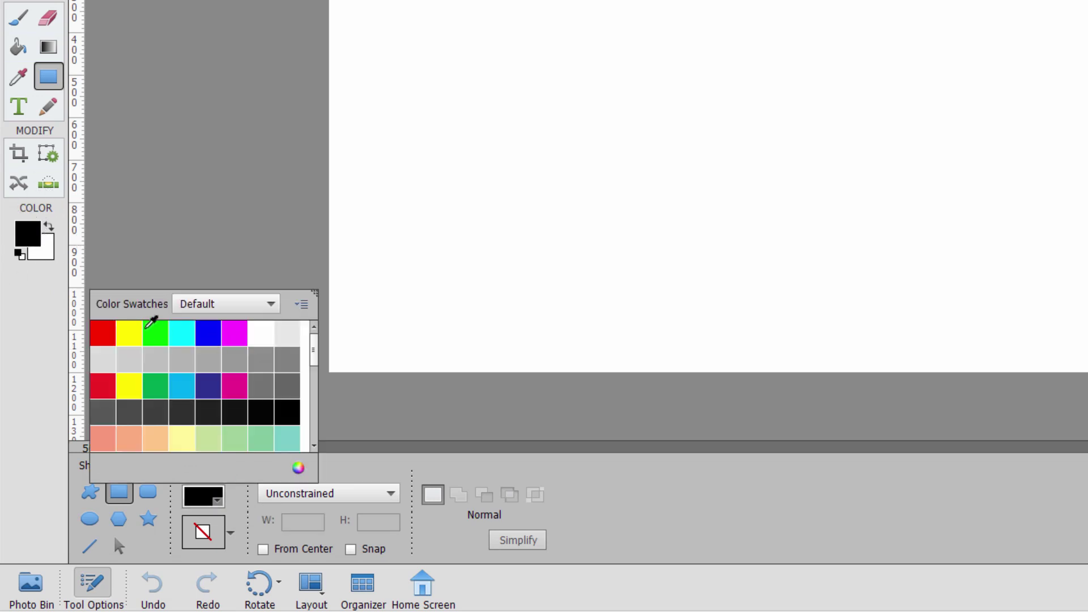
pyautogui.click(236, 337)
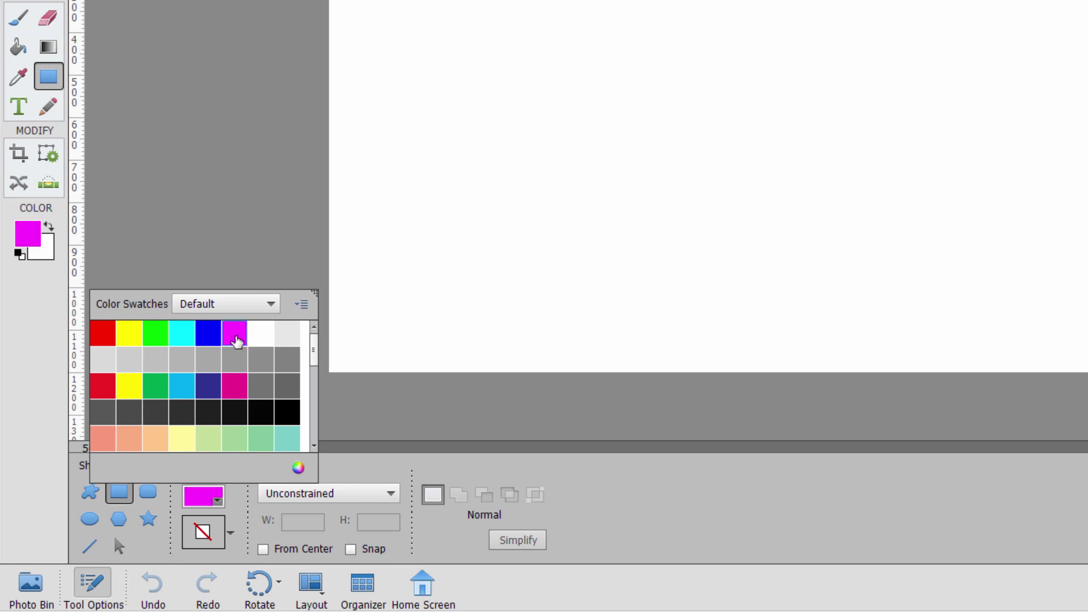
pyautogui.click(234, 513)
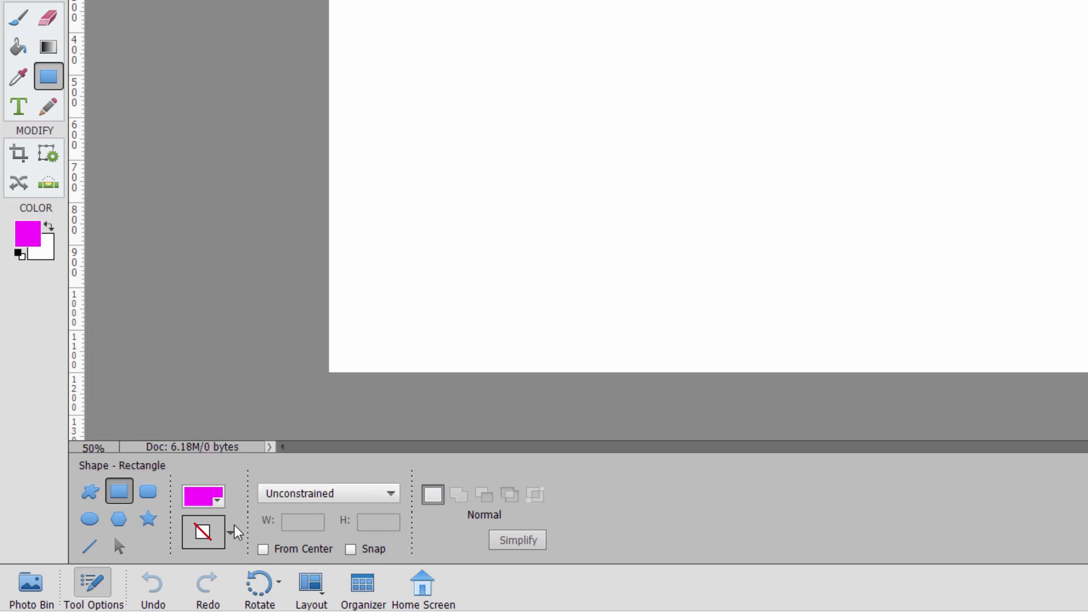
# - Preview the Bevels category in the shape Style list, then close it
pyautogui.click(231, 531)
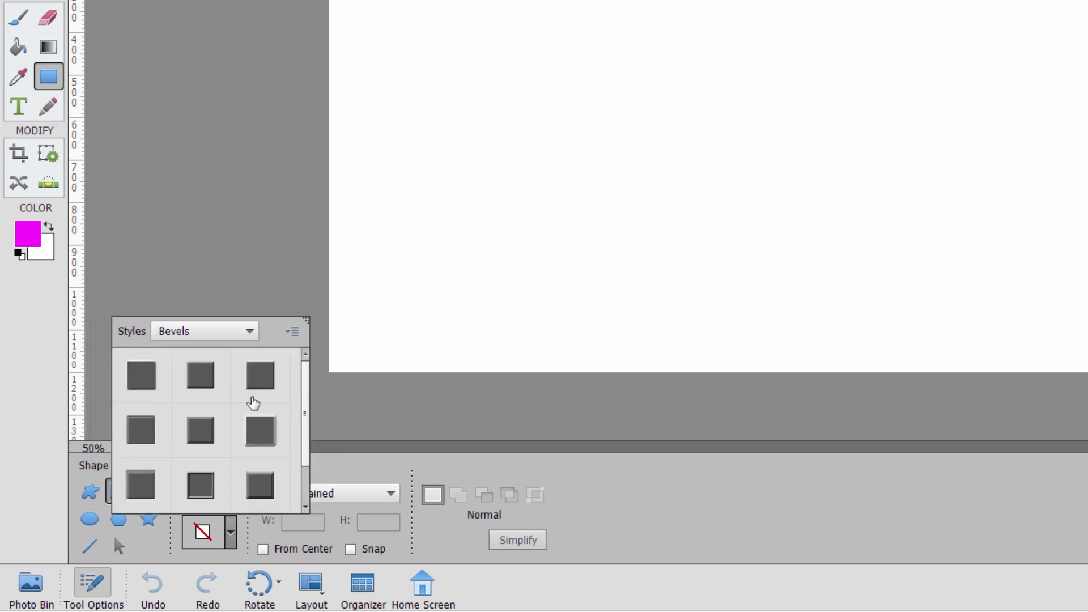
pyautogui.click(251, 334)
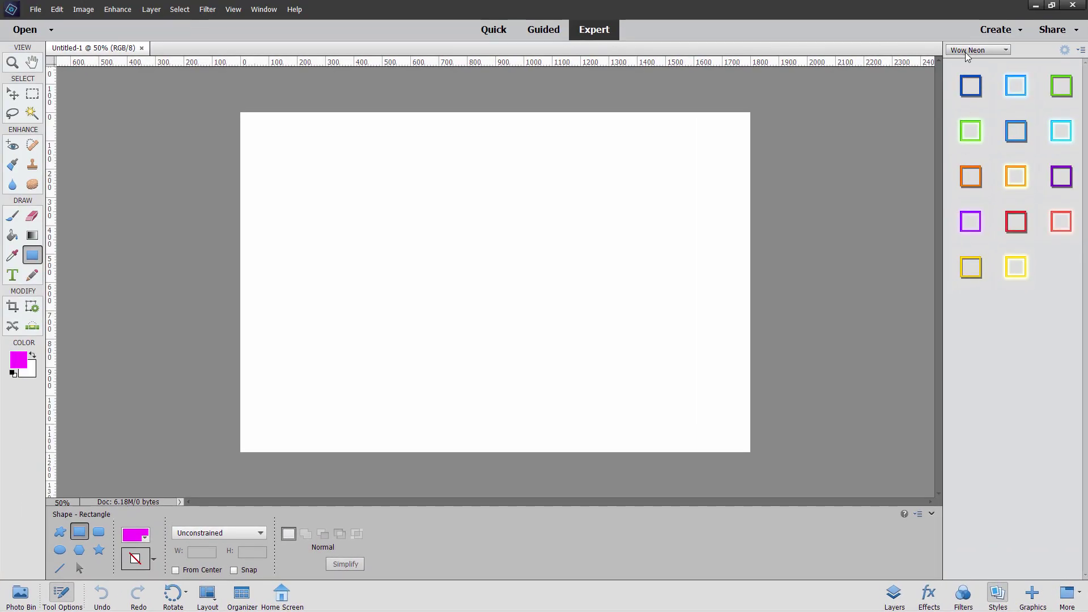
pyautogui.click(966, 52)
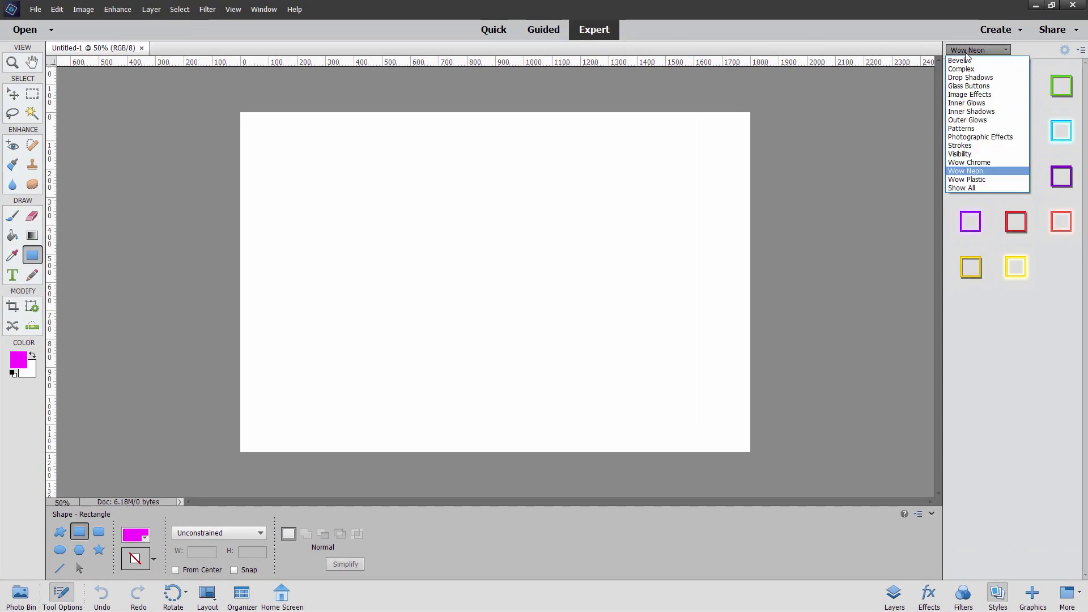
pyautogui.click(967, 56)
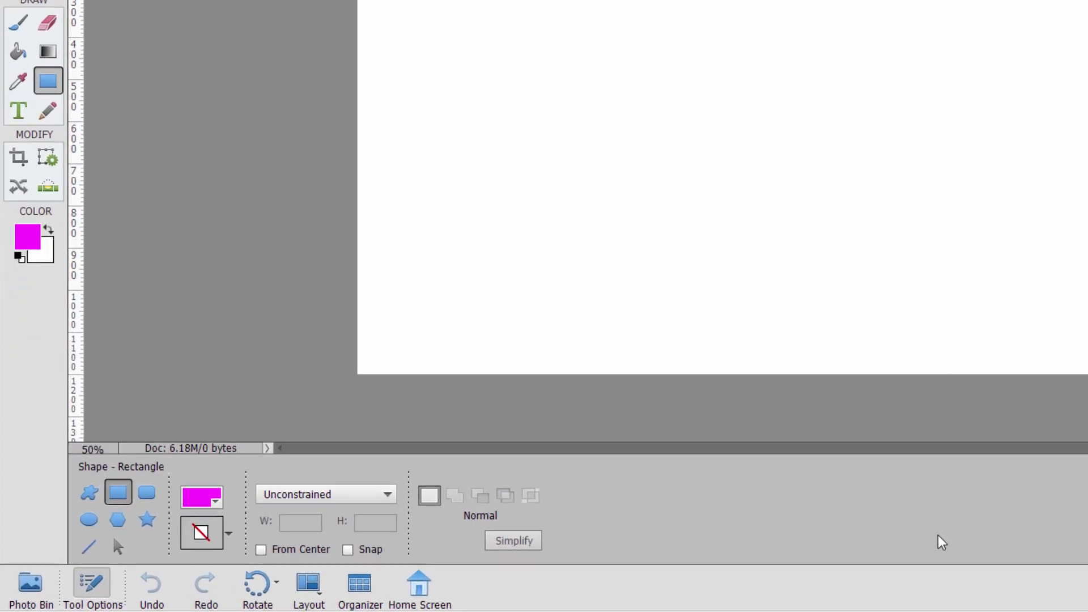
pyautogui.click(230, 533)
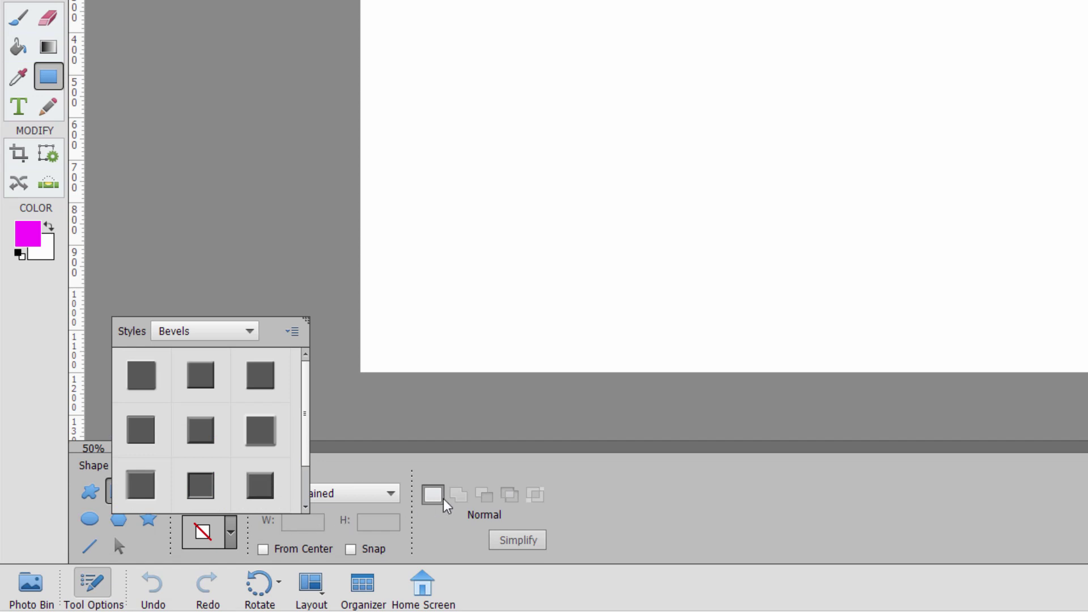
pyautogui.click(667, 496)
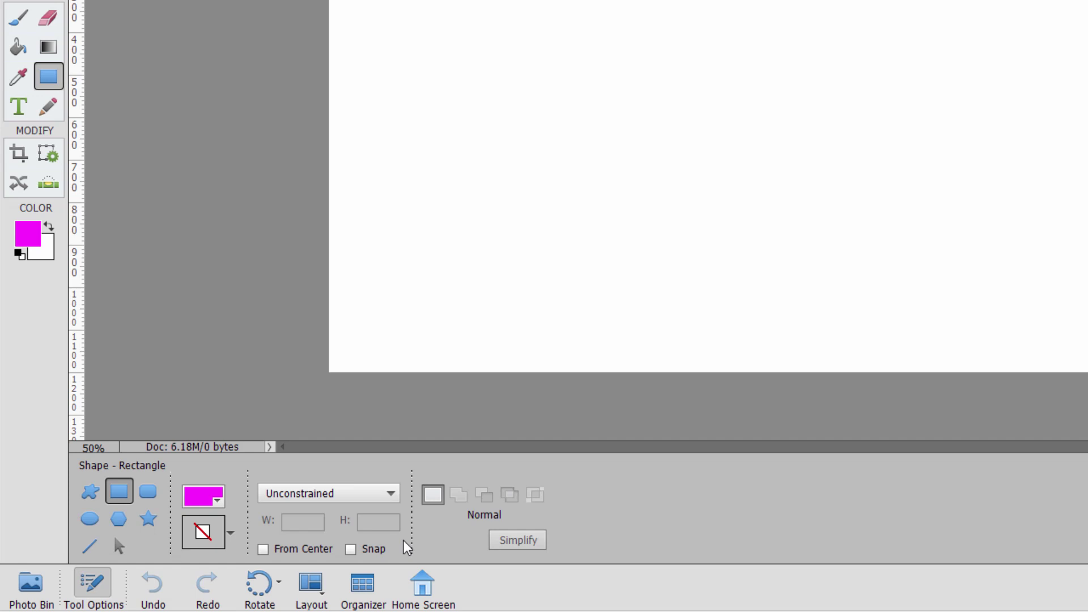
# - Draw an unconstrained magenta test rectangle, then undo it
pyautogui.click(297, 497)
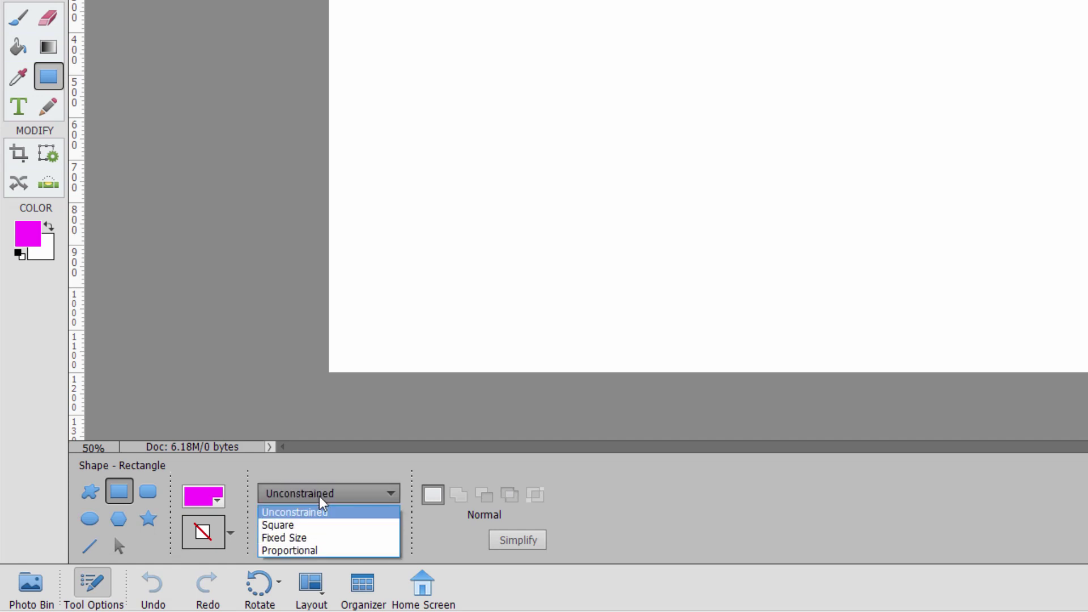
pyautogui.click(313, 495)
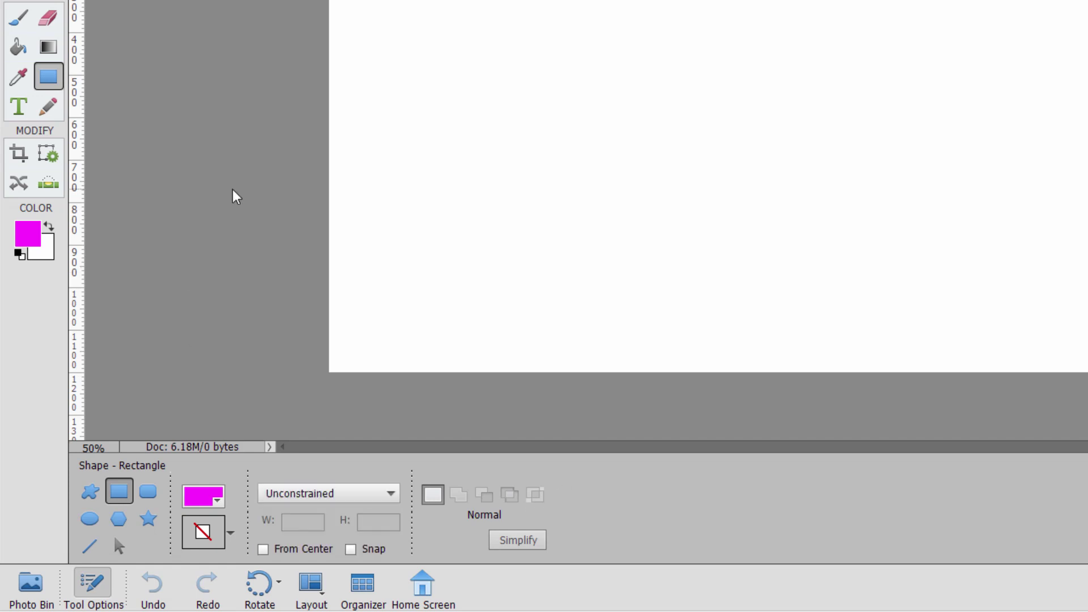
pyautogui.moveTo(441, 36); pyautogui.dragTo(645, 296)
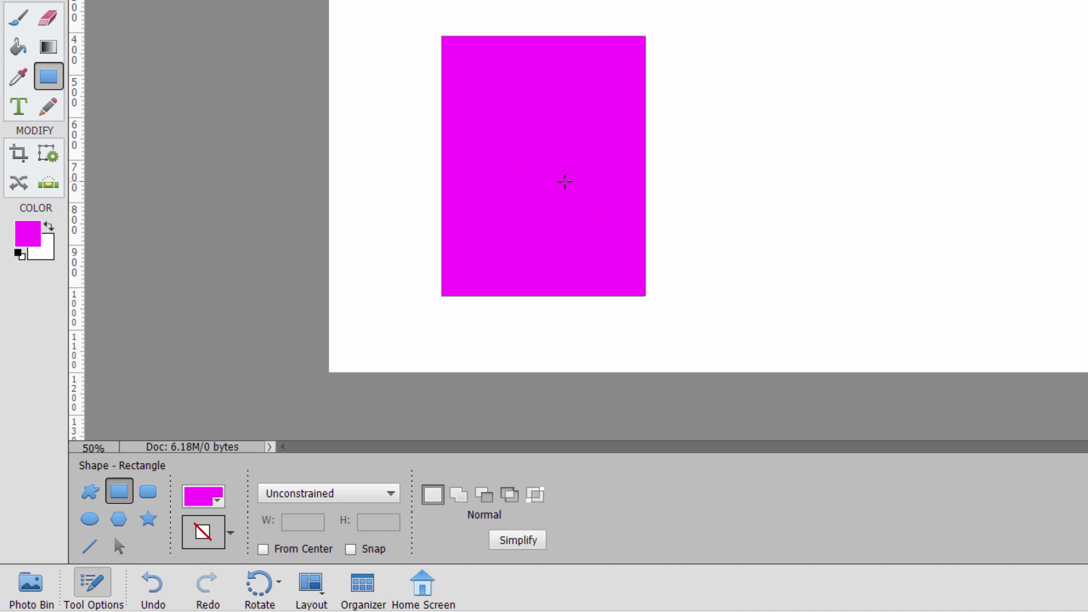
pyautogui.hotkey('ctrl', 'z')
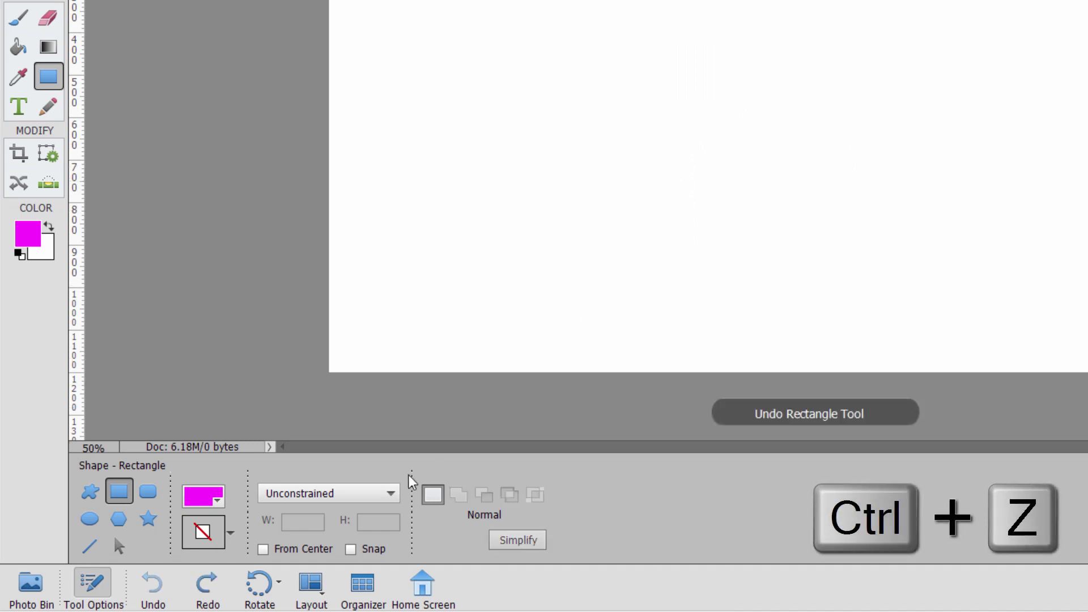
# - Switch to the Square constraint, draw a test square, then undo it
pyautogui.click(384, 497)
pyautogui.click(276, 522)
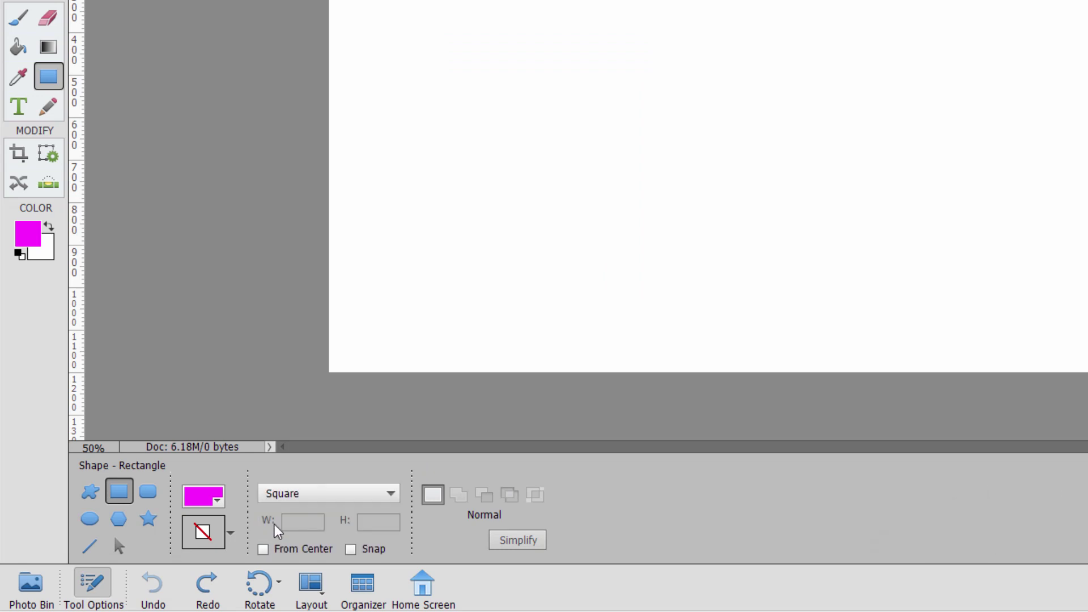
pyautogui.moveTo(513, 3); pyautogui.dragTo(852, 179)
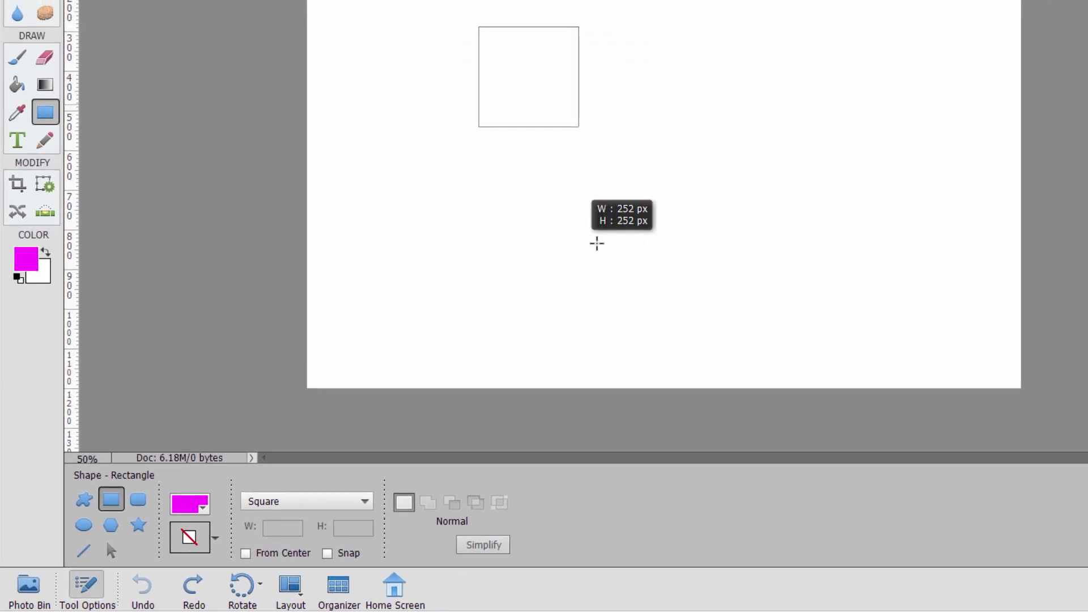
pyautogui.moveTo(794, 207); pyautogui.dragTo(760, 212)
pyautogui.hotkey('ctrl', 'z')
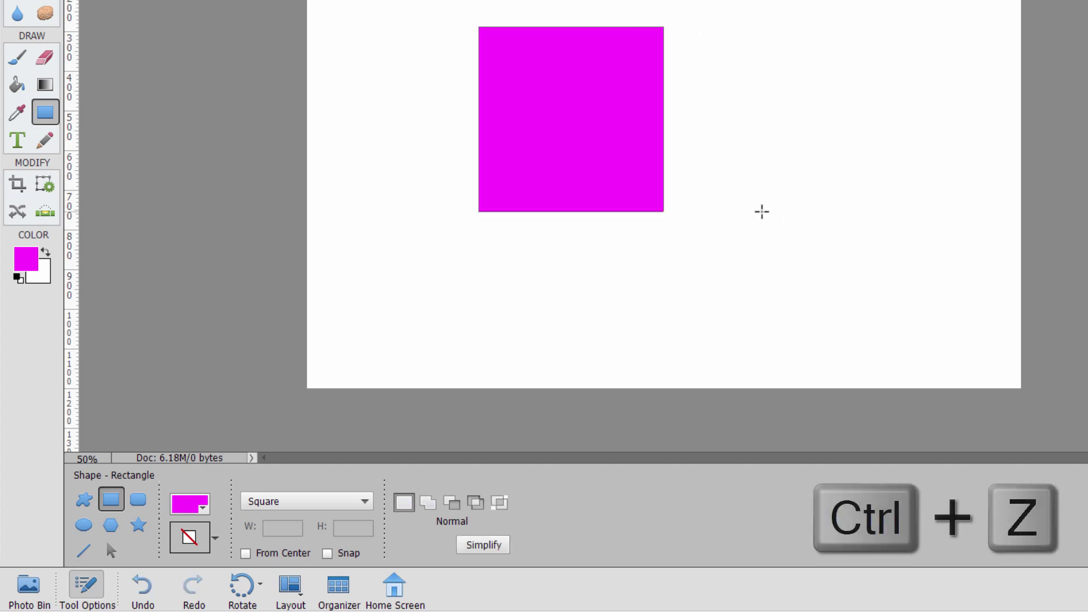
# - Try Fixed Size 100 px squares, including one drawn From Center, then undo them
pyautogui.click(318, 501)
pyautogui.click(272, 539)
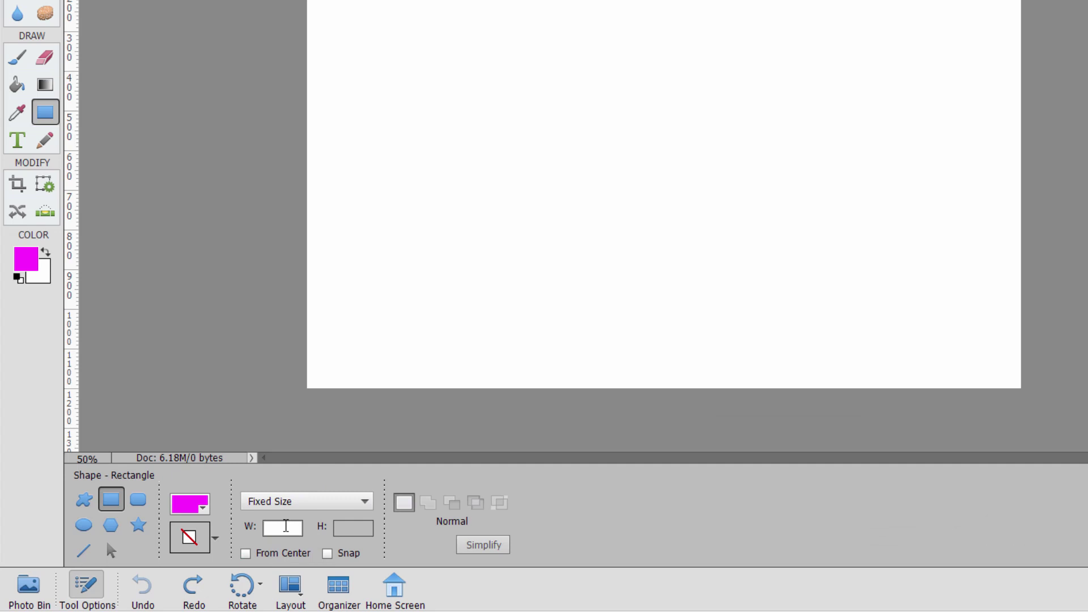
pyautogui.write('100')
pyautogui.click(361, 529)
pyautogui.write('1')
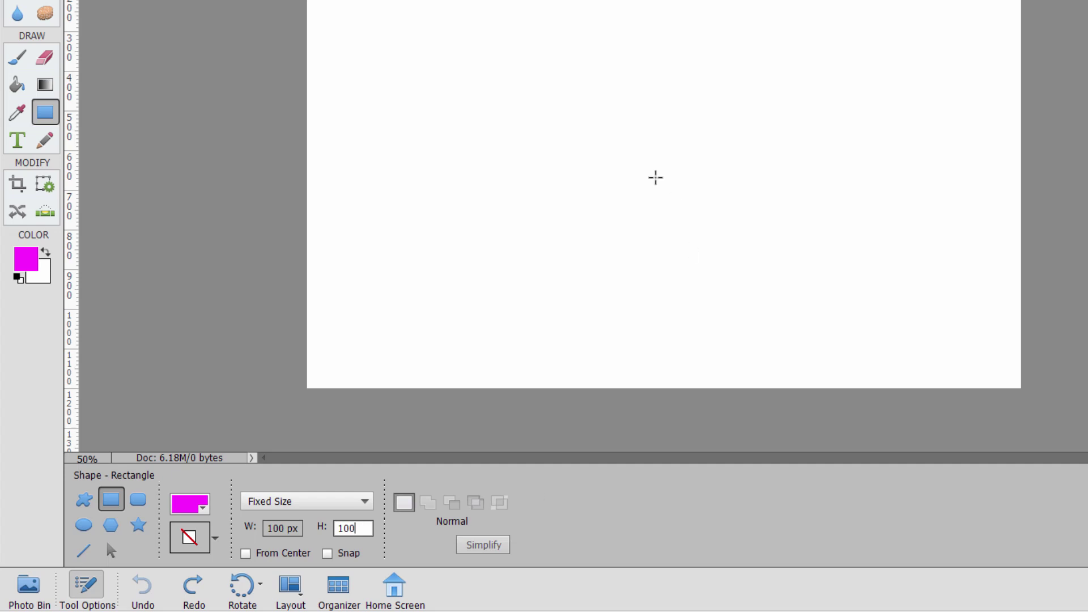
pyautogui.click(655, 178)
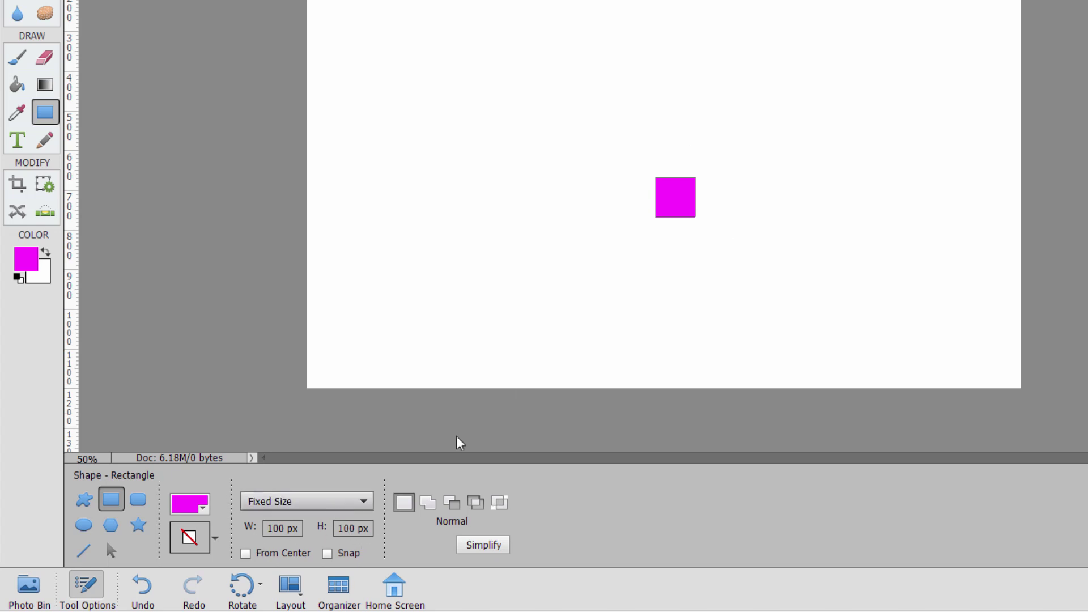
pyautogui.click(525, 63)
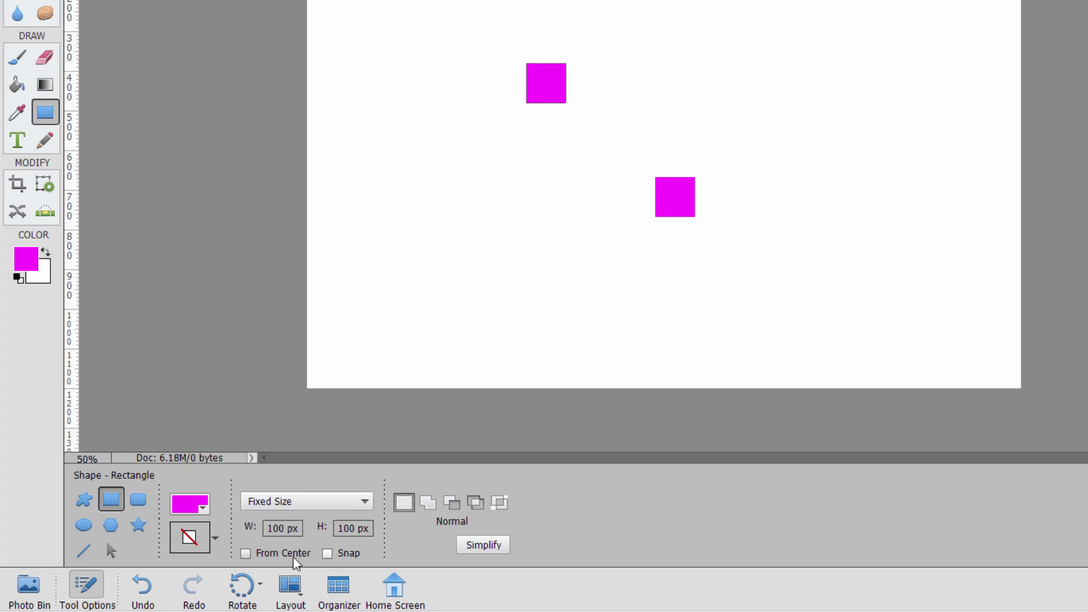
pyautogui.click(247, 554)
pyautogui.click(768, 84)
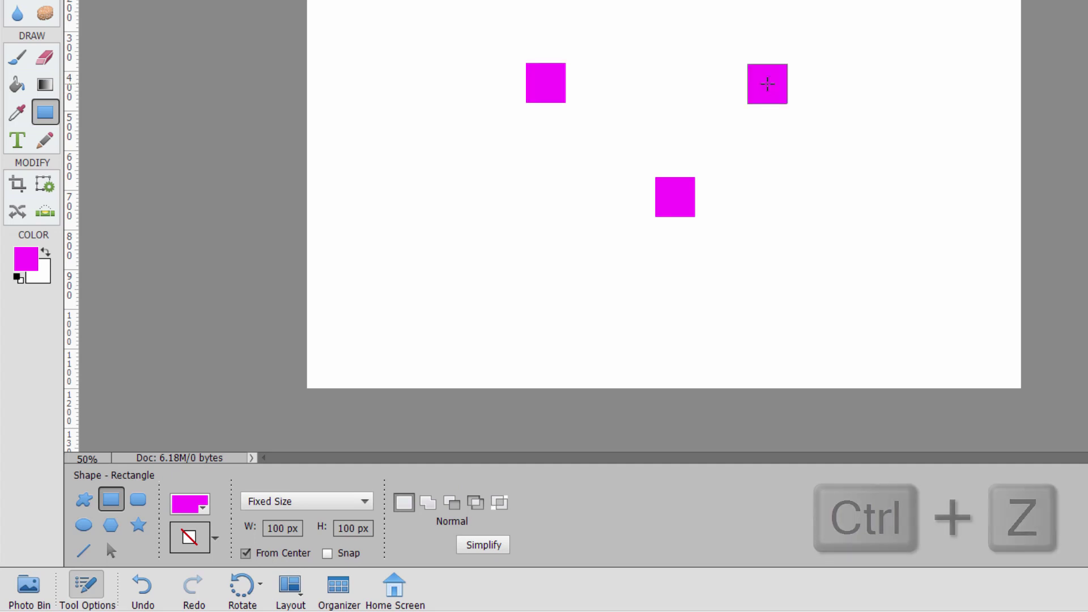
pyautogui.hotkey('ctrl', 'z')
pyautogui.hotkey('ctrl', 'z')
pyautogui.hotkey('ctrl', 'z')
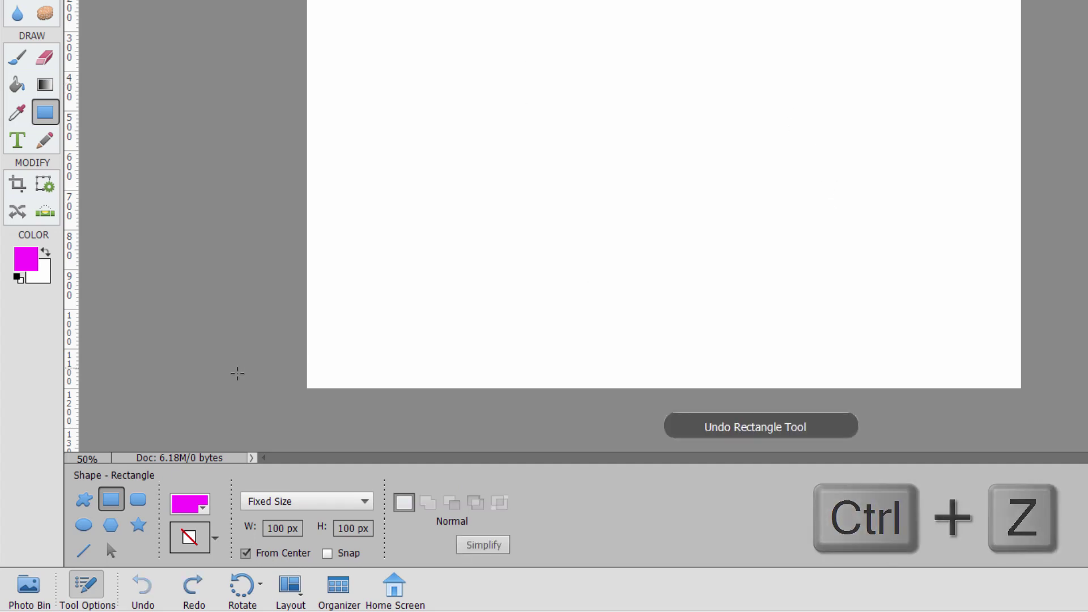
# - Set Proportional W 2 H 1, draw a test rectangle, then undo it
pyautogui.click(309, 501)
pyautogui.click(306, 553)
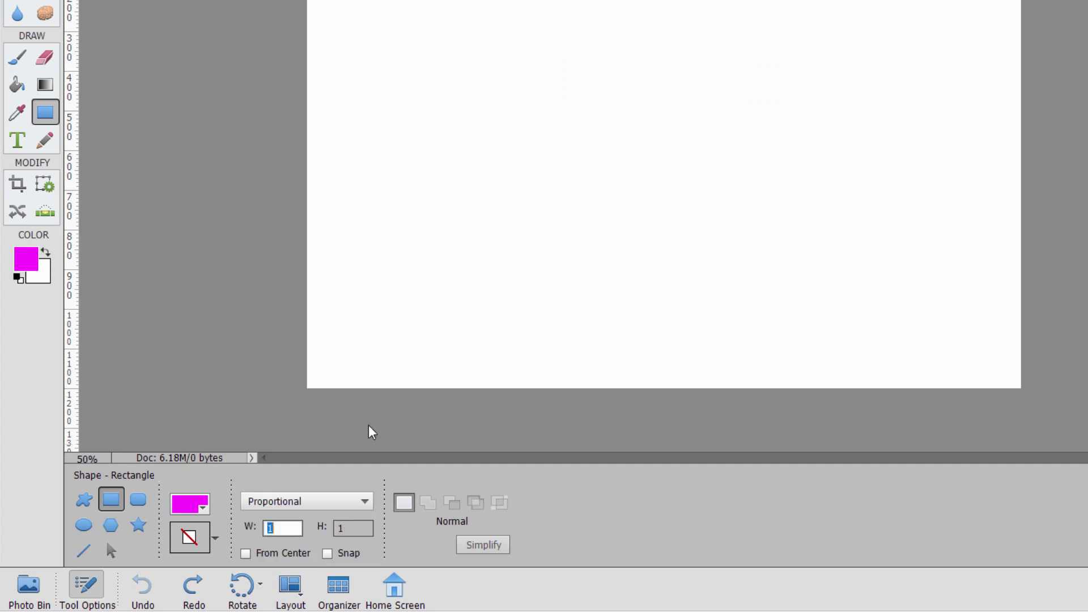
pyautogui.write('2')
pyautogui.moveTo(475, 54); pyautogui.dragTo(780, 325)
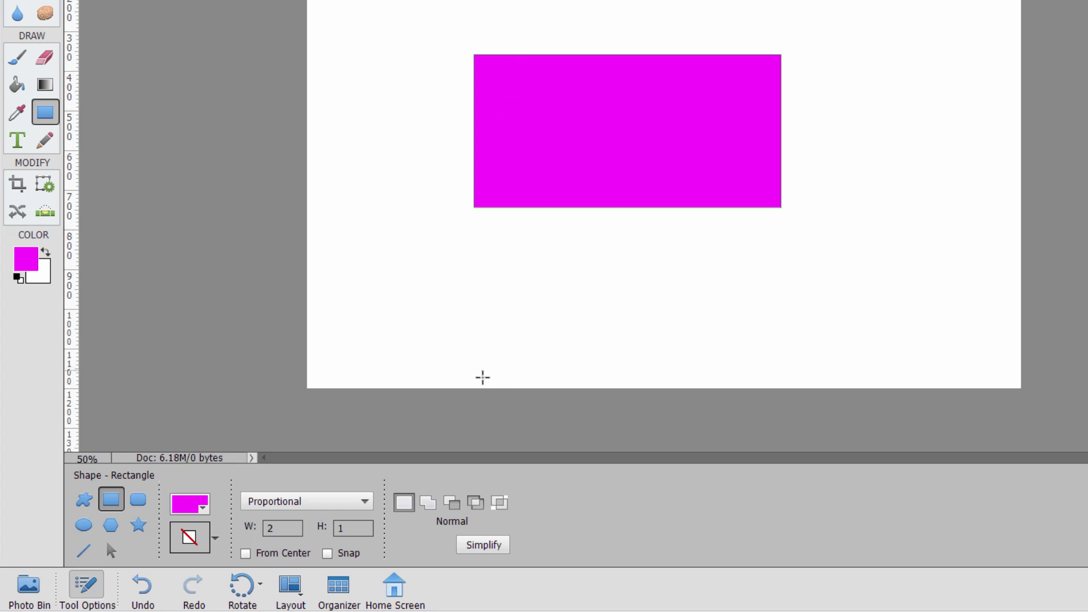
pyautogui.hotkey('ctrl', 'z')
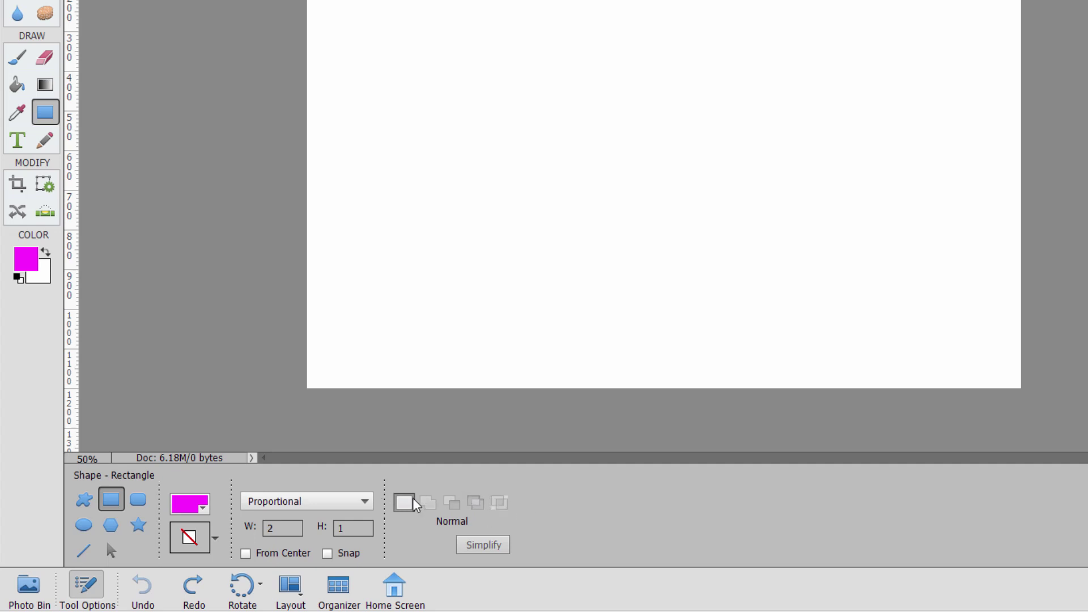
# - Draw an unconstrained magenta rectangle and add an overlapping lower-right rectangle to it
pyautogui.click(353, 501)
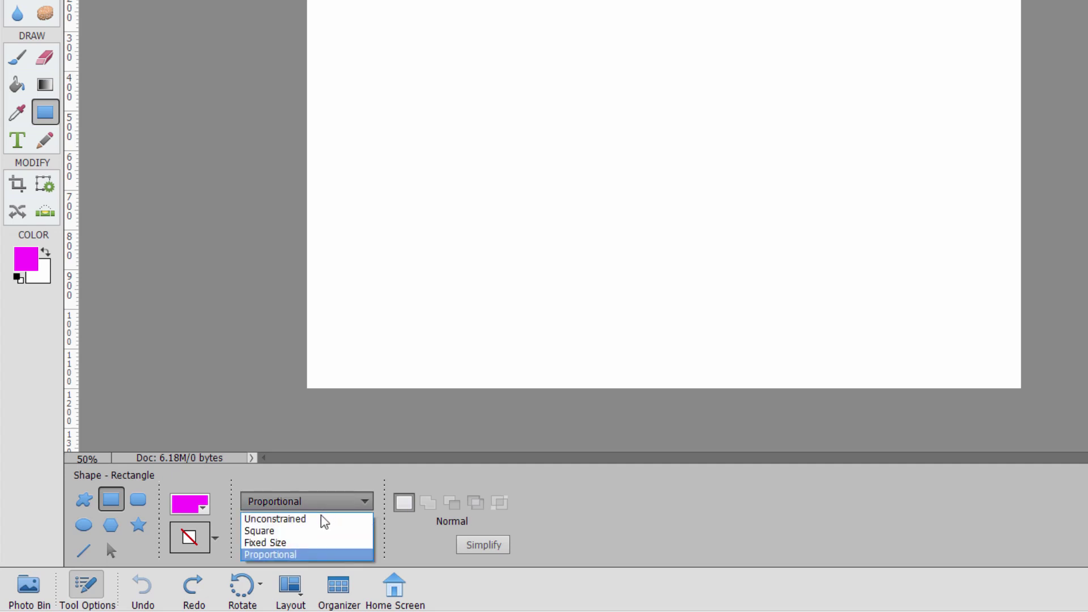
pyautogui.click(318, 518)
pyautogui.moveTo(507, 75); pyautogui.dragTo(728, 256)
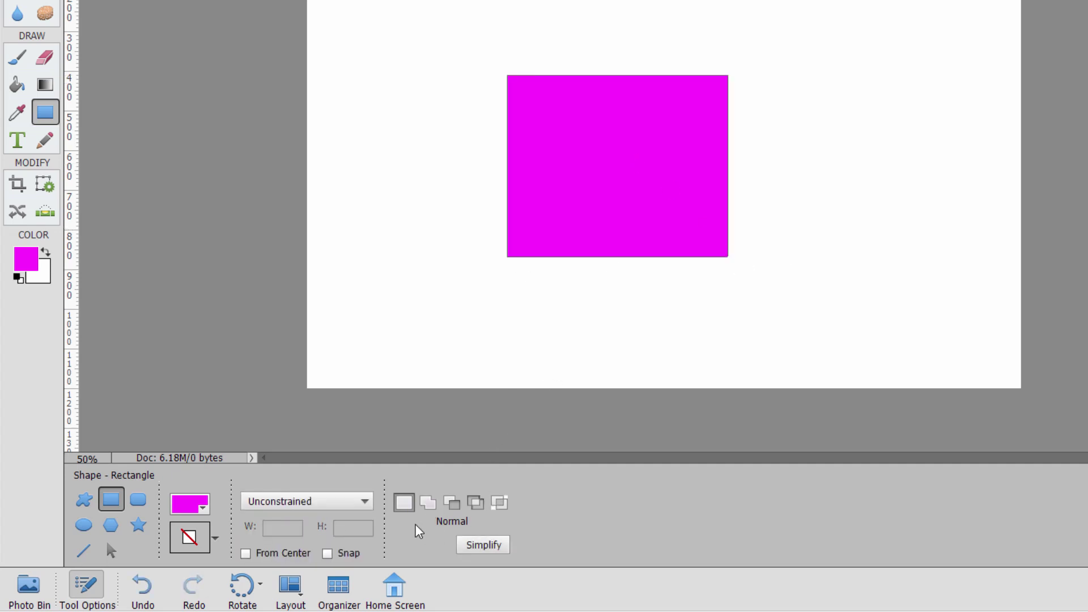
pyautogui.click(432, 502)
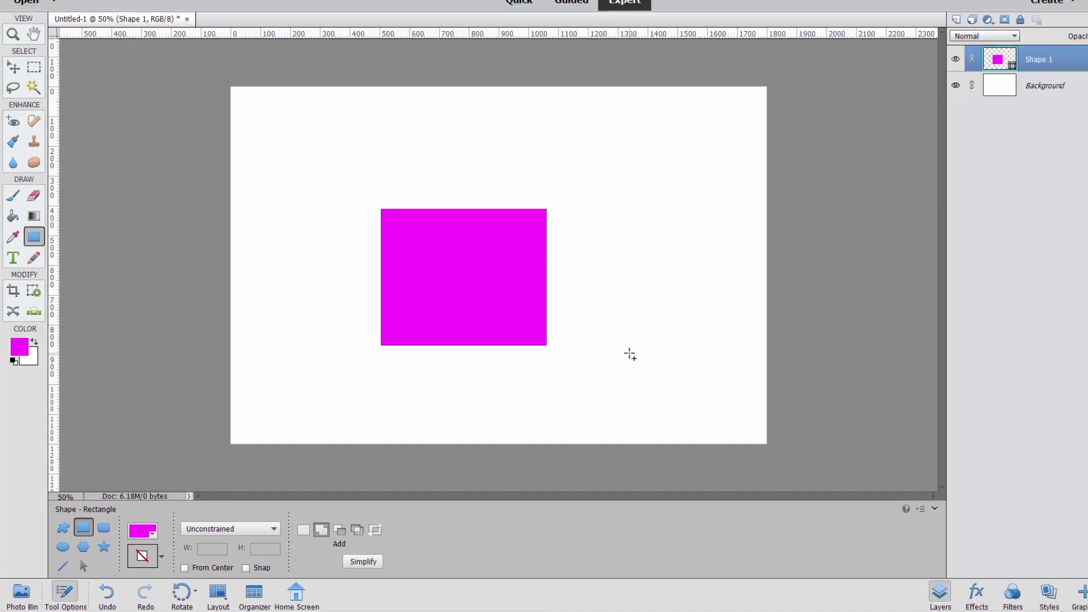
pyautogui.moveTo(871, 274); pyautogui.dragTo(717, 315)
pyautogui.moveTo(512, 400); pyautogui.dragTo(456, 292)
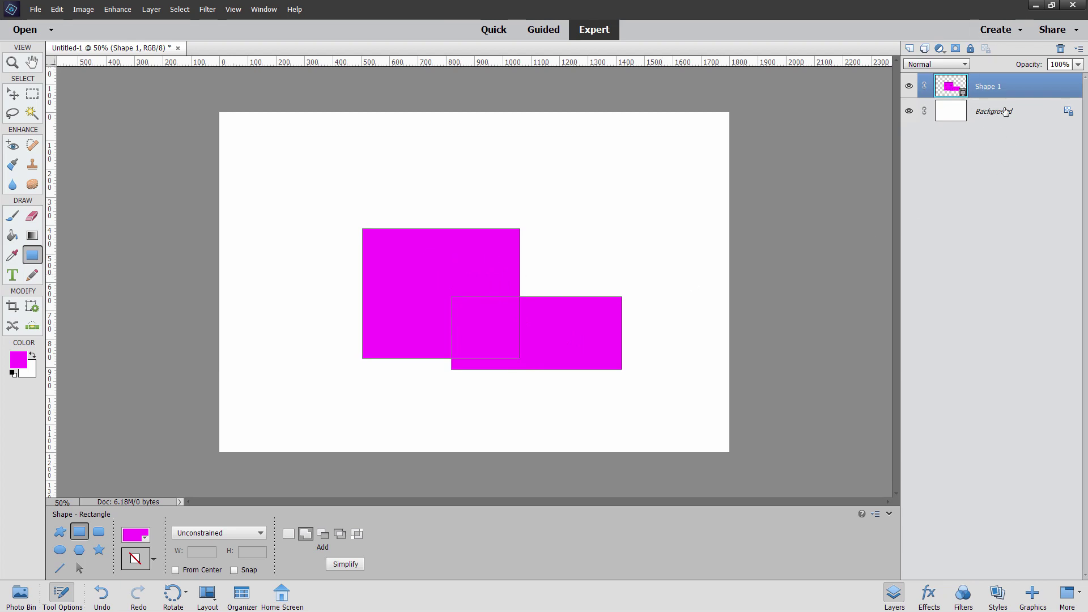
# - Subtract a lower-right rectangle, try and undo Intersect, then add an upper-left one in Exclude mode
pyautogui.click(322, 534)
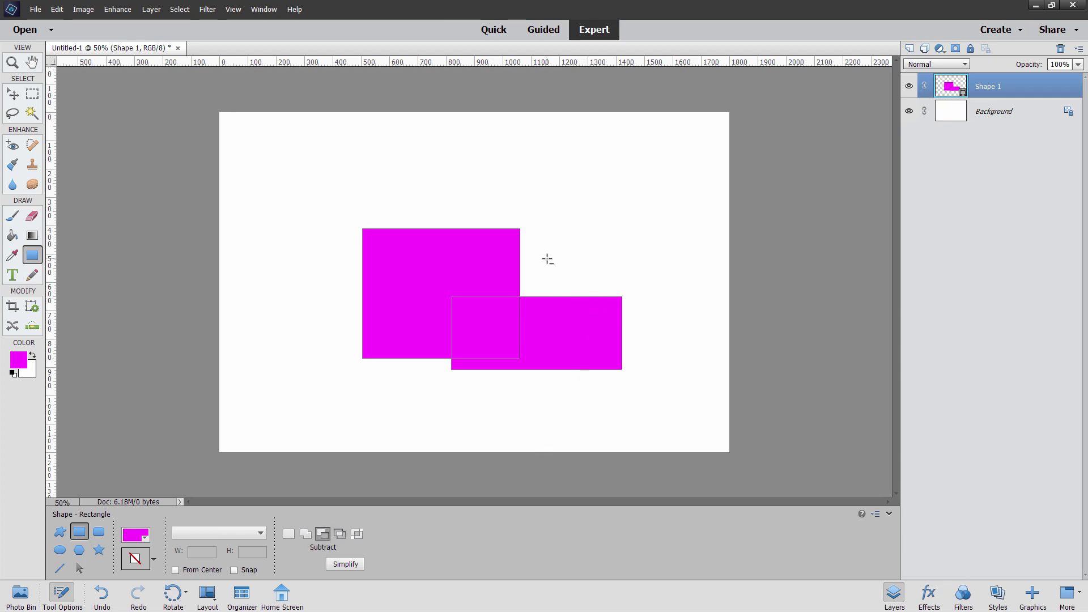
pyautogui.moveTo(547, 259); pyautogui.dragTo(659, 355)
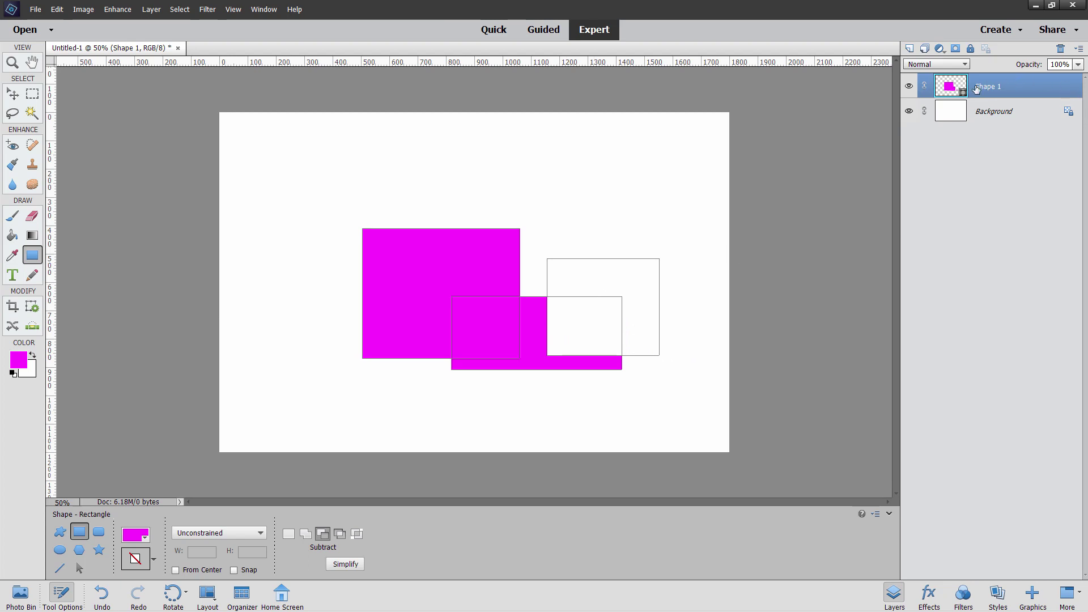
pyautogui.click(339, 534)
pyautogui.moveTo(270, 168); pyautogui.dragTo(435, 292)
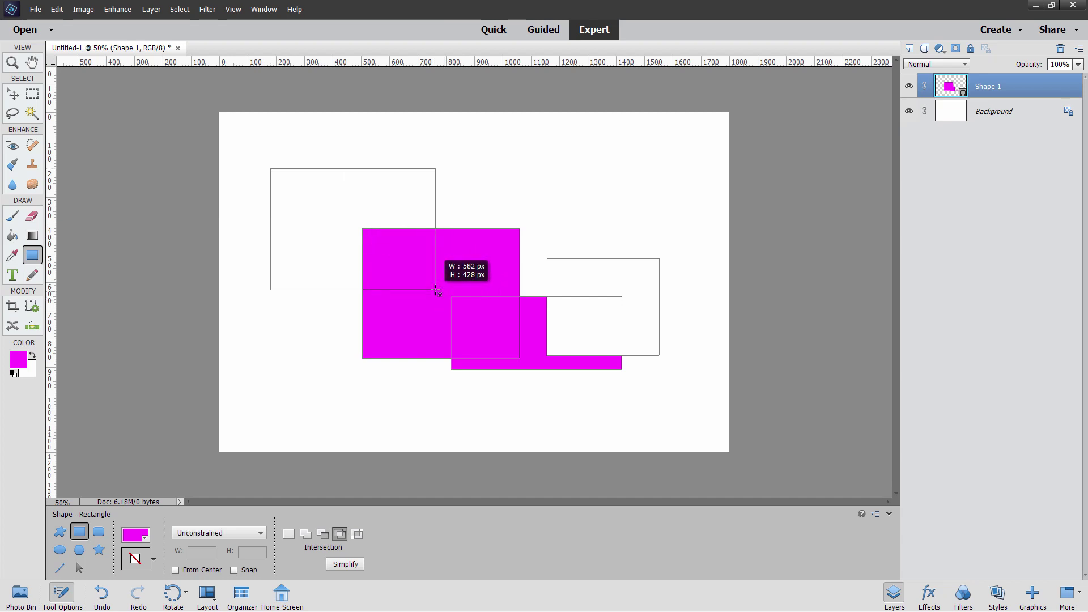
pyautogui.moveTo(436, 290); pyautogui.dragTo(436, 290)
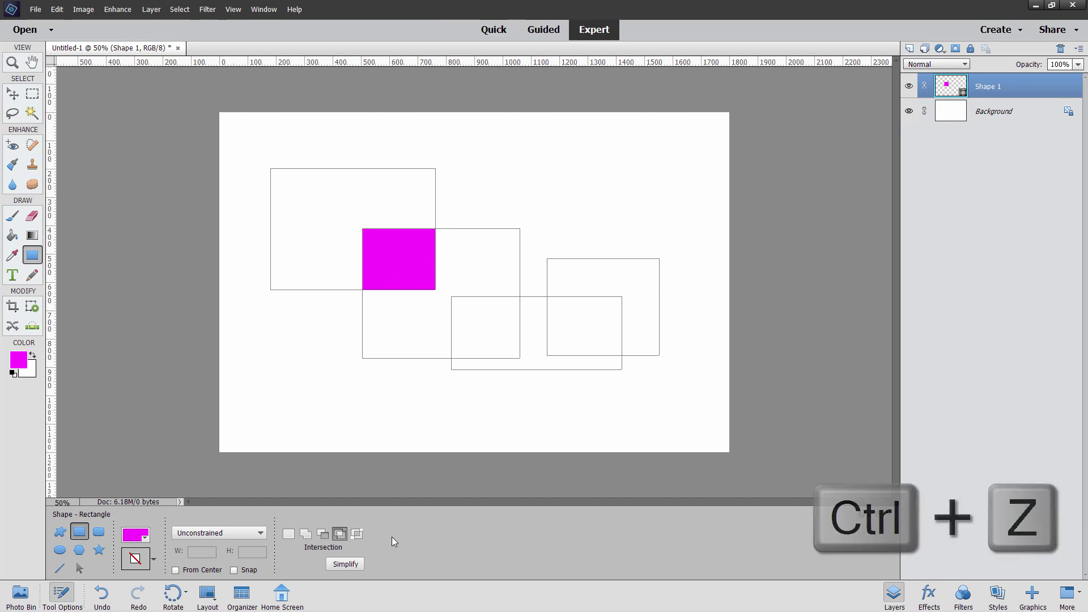
pyautogui.hotkey('ctrl', 'z')
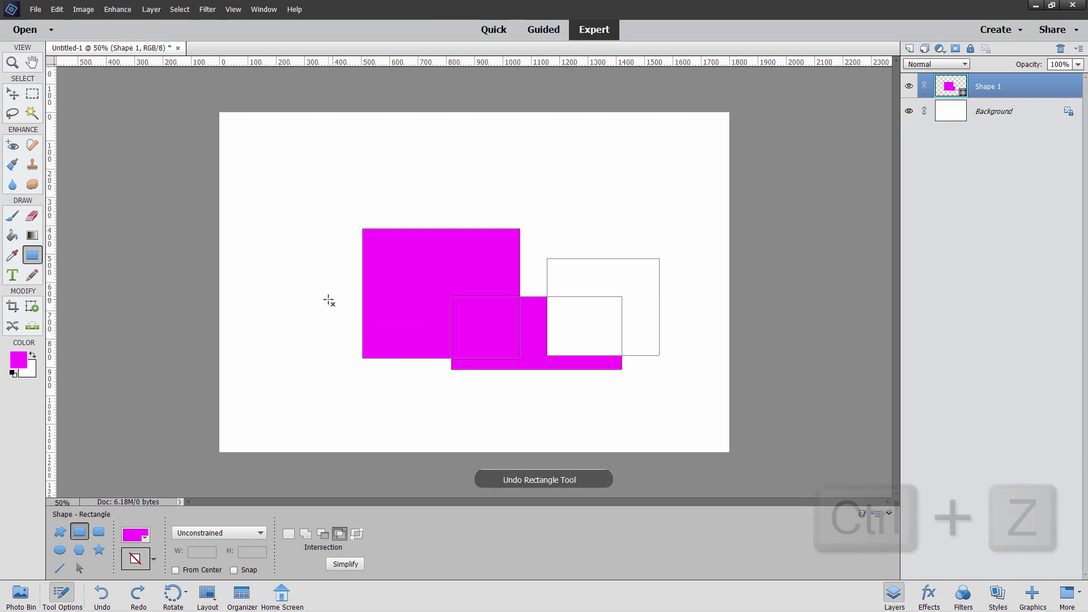
pyautogui.click(357, 533)
pyautogui.moveTo(304, 186); pyautogui.dragTo(431, 292)
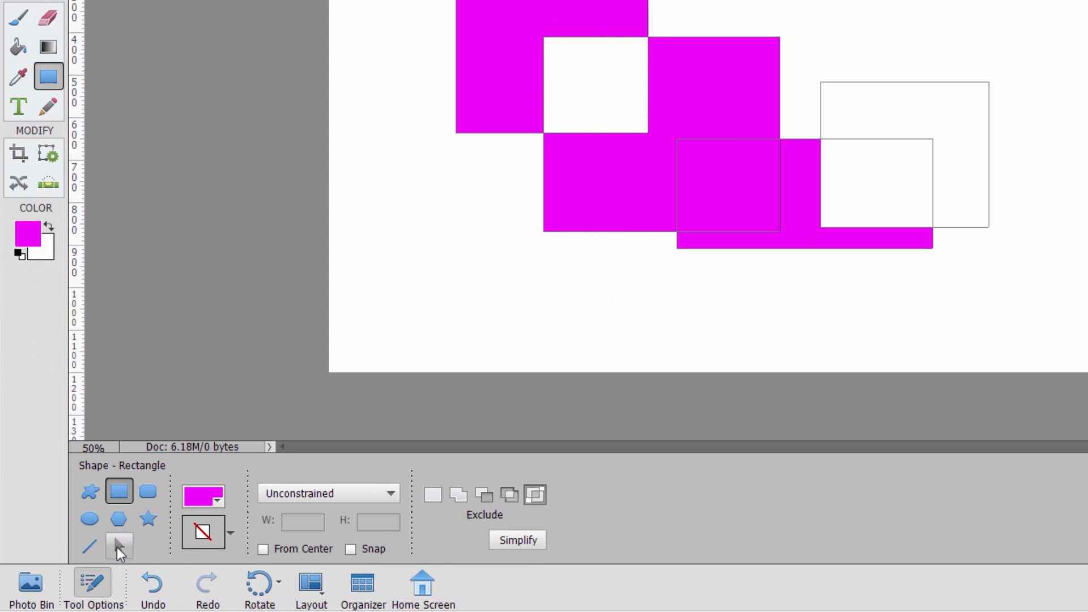
# - Slightly scale and rotate the top-left rectangle, commit it, and Combine all the rectangle paths
pyautogui.click(118, 546)
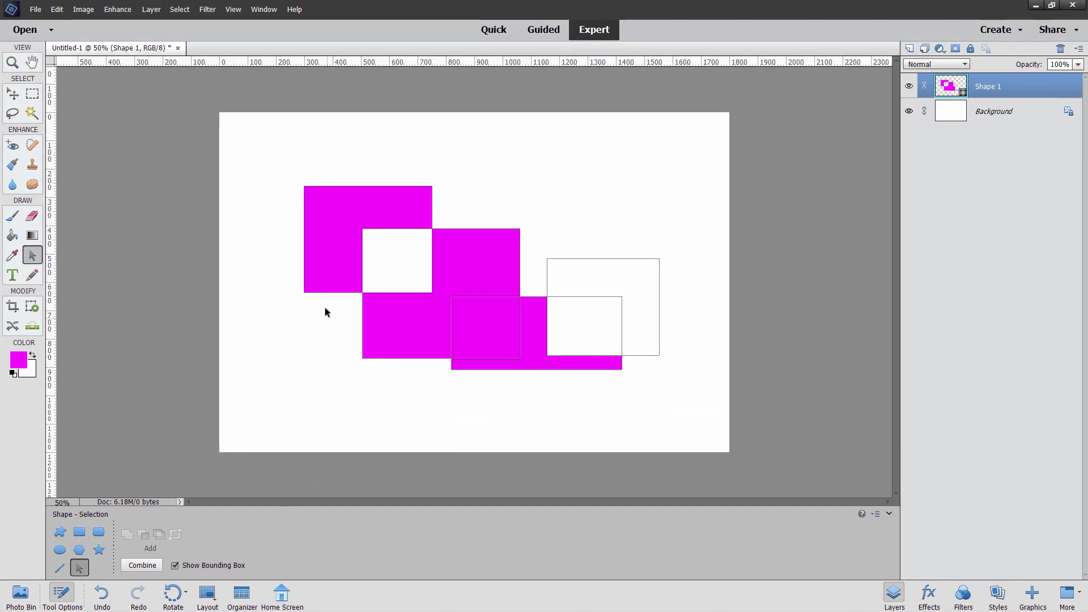
pyautogui.click(334, 236)
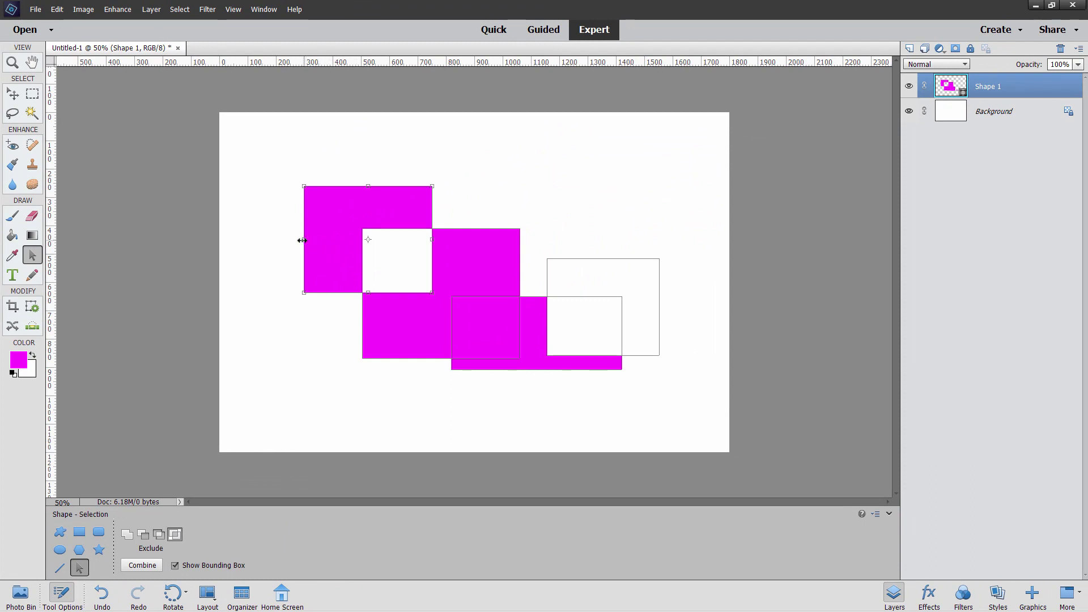
pyautogui.moveTo(299, 241)
pyautogui.mouseDown()
pyautogui.moveTo(275, 241)
pyautogui.moveTo(296, 241)
pyautogui.mouseUp()
pyautogui.moveTo(364, 186)
pyautogui.mouseDown()
pyautogui.moveTo(364, 165)
pyautogui.moveTo(301, 174)
pyautogui.moveTo(279, 201)
pyautogui.moveTo(311, 148)
pyautogui.moveTo(266, 214)
pyautogui.moveTo(272, 189)
pyautogui.moveTo(311, 165)
pyautogui.mouseUp()
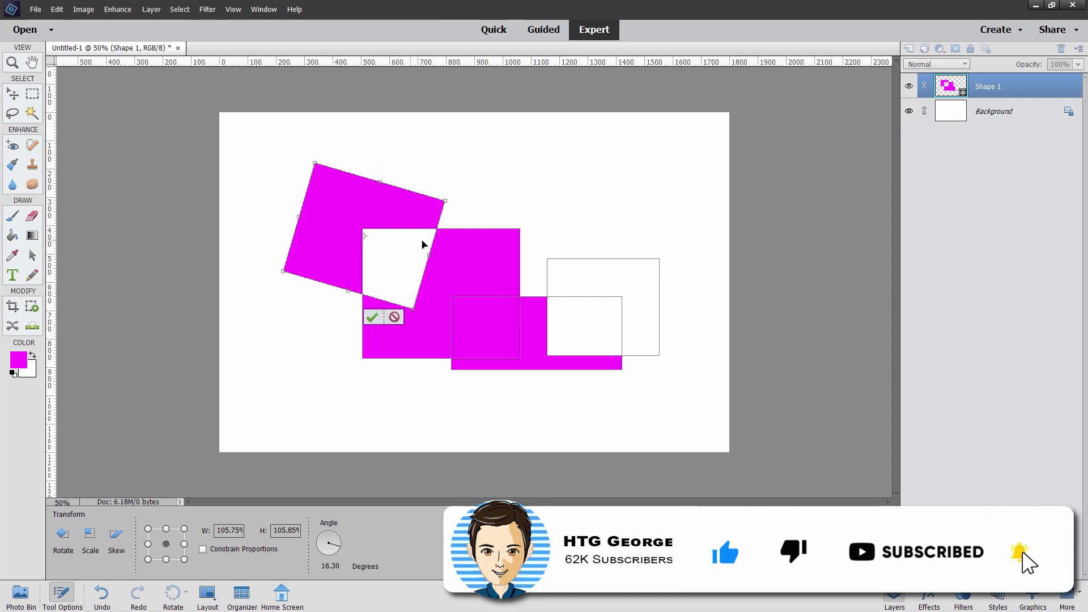
pyautogui.moveTo(452, 198); pyautogui.dragTo(455, 206)
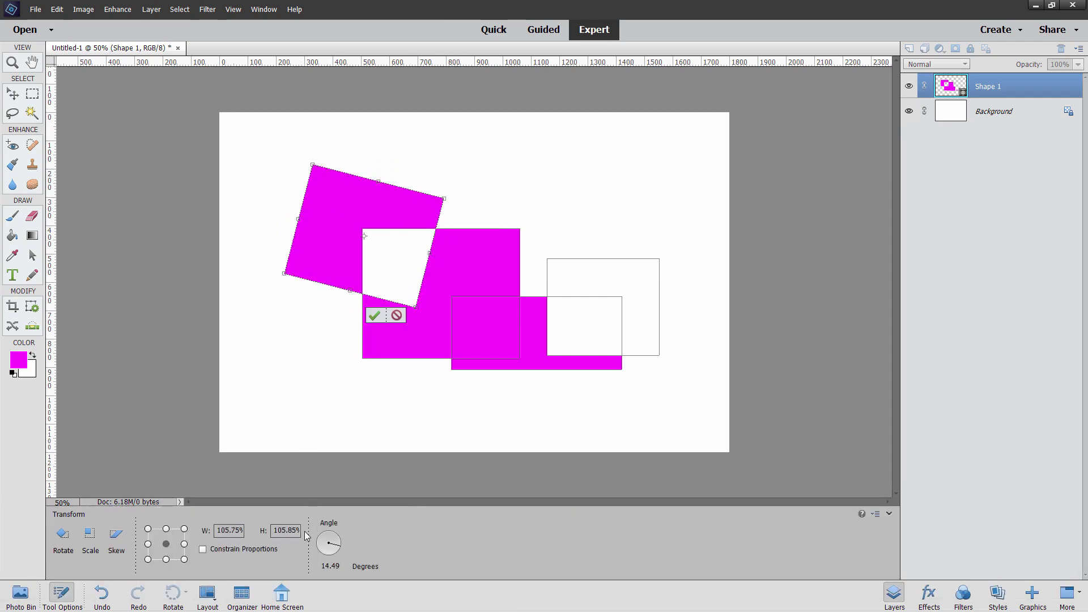
pyautogui.click(36, 255)
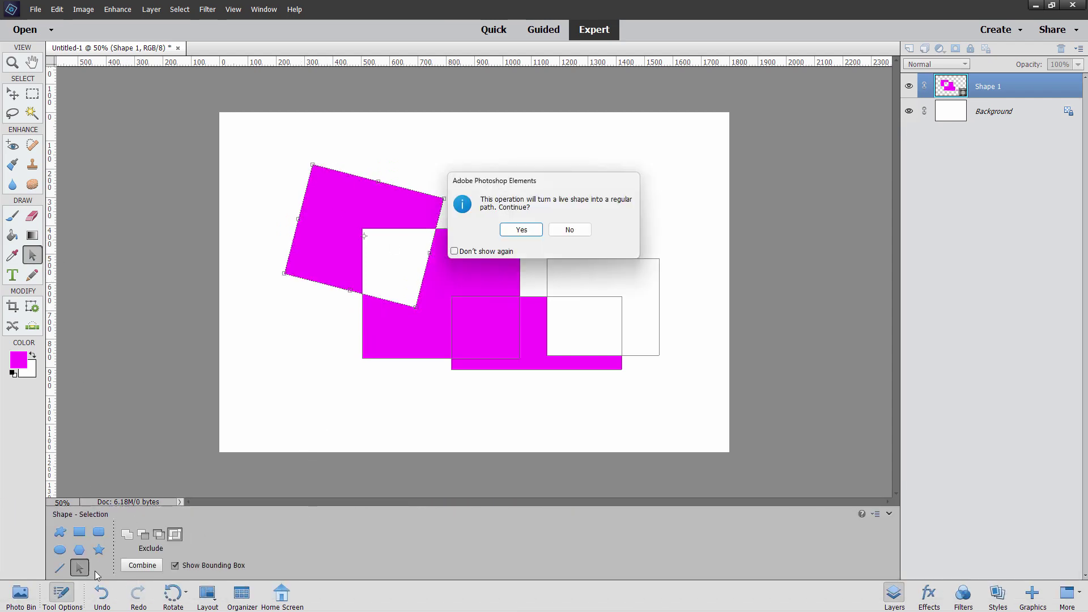
pyautogui.click(567, 229)
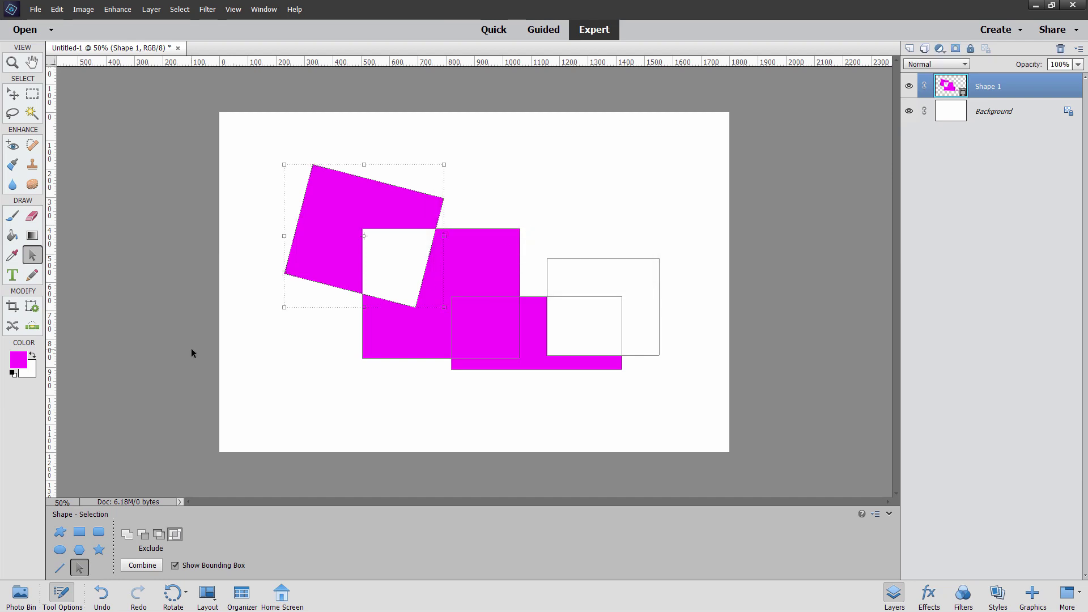
pyautogui.click(141, 566)
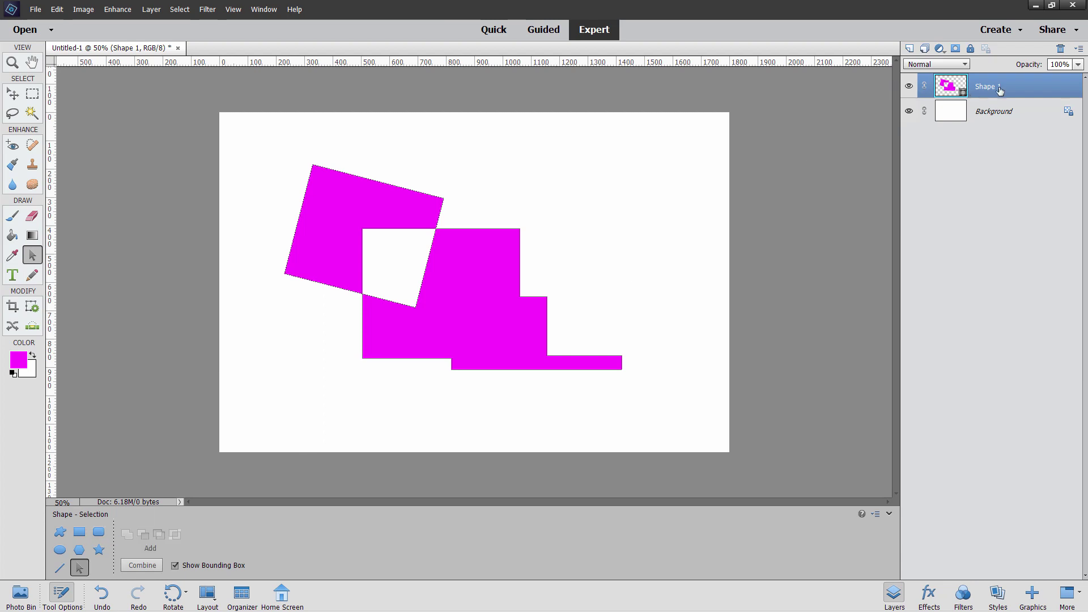
# - Delete the Shape 1 layer and draw a green rounded rectangle
pyautogui.click(1060, 49)
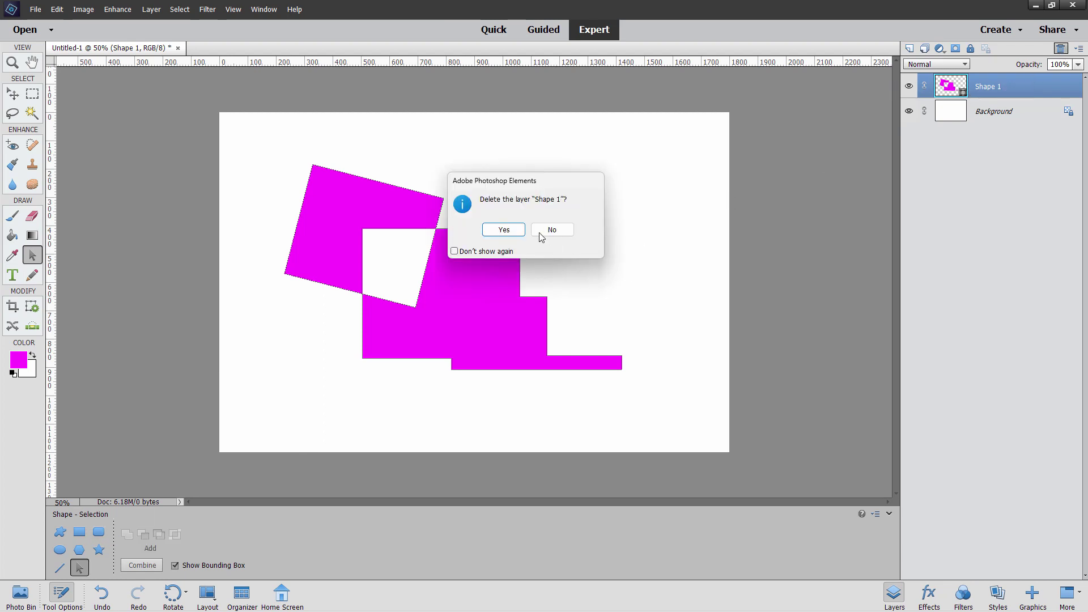
pyautogui.click(509, 230)
pyautogui.click(99, 533)
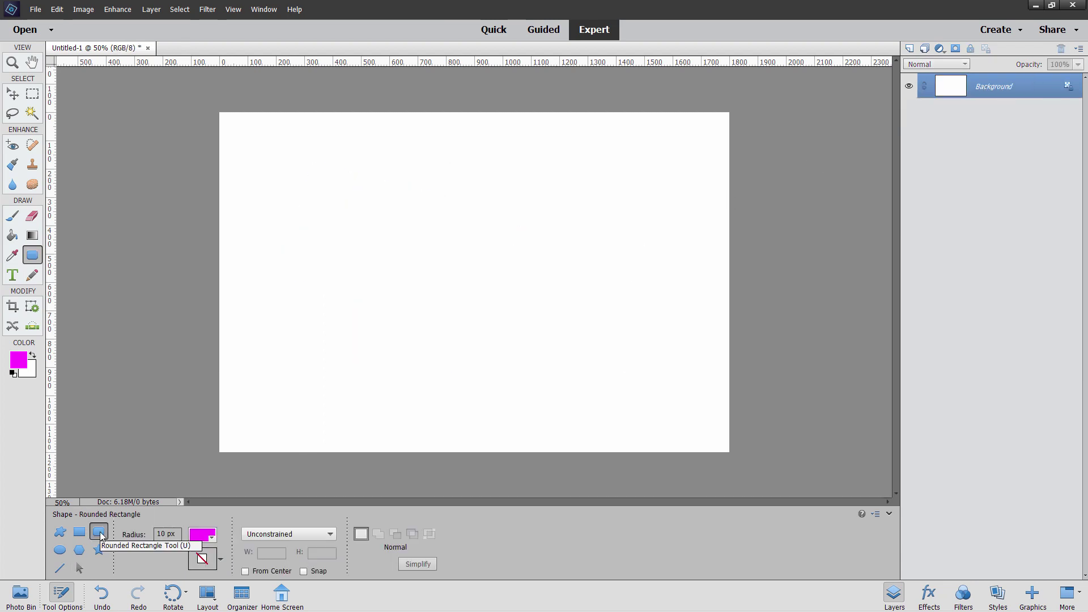
pyautogui.click(207, 535)
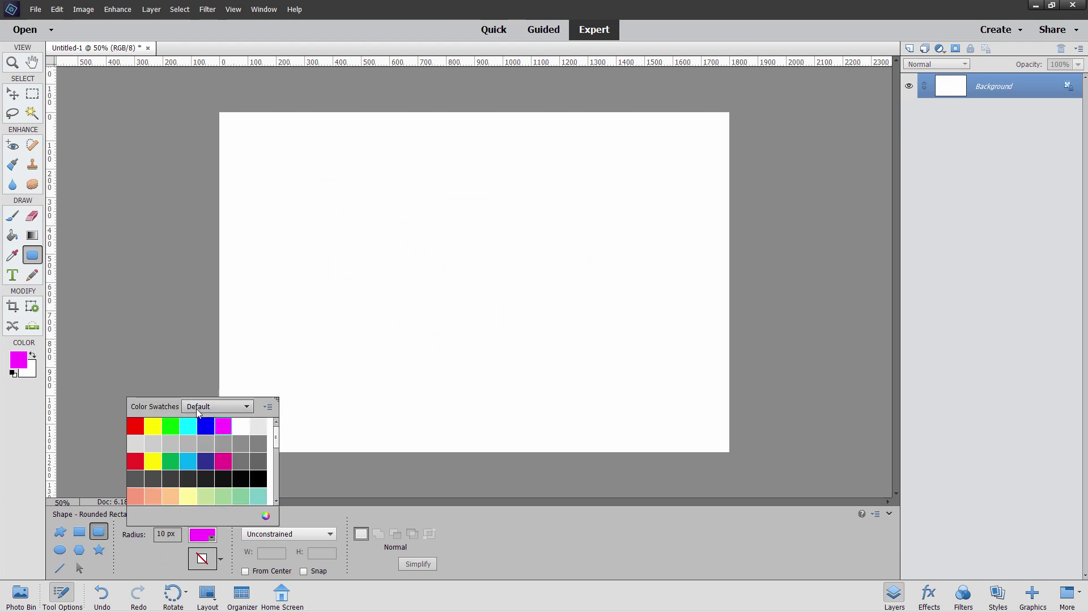
pyautogui.click(170, 425)
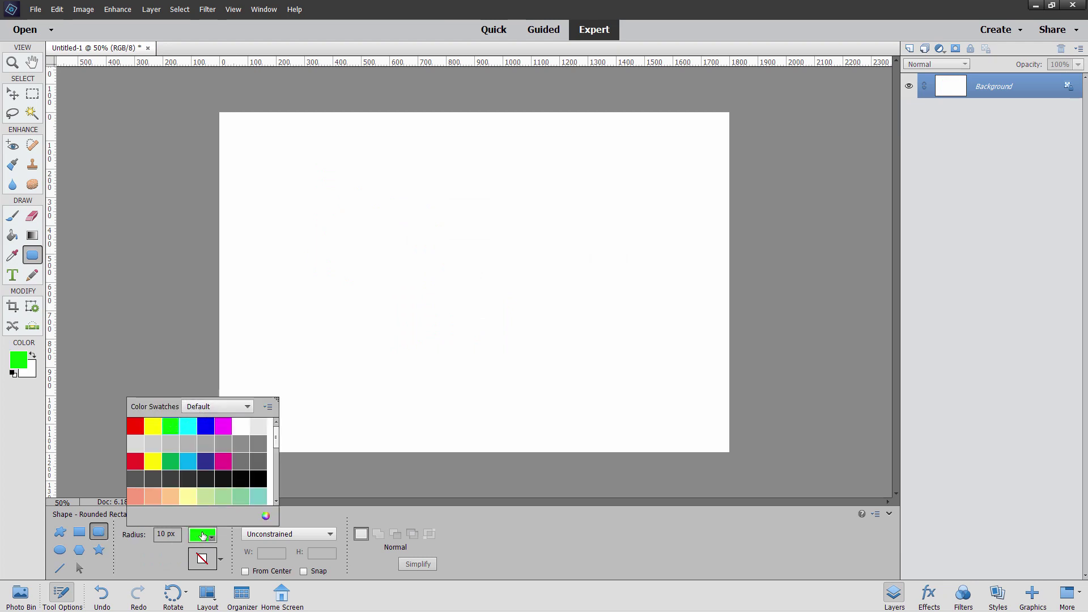
pyautogui.click(468, 553)
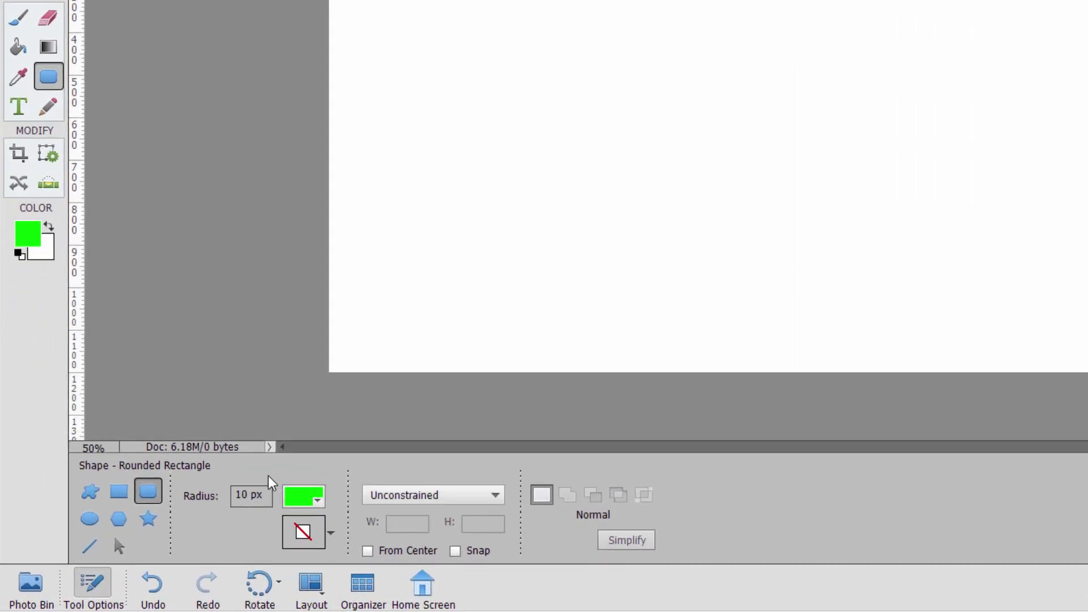
pyautogui.moveTo(451, 26); pyautogui.dragTo(671, 206)
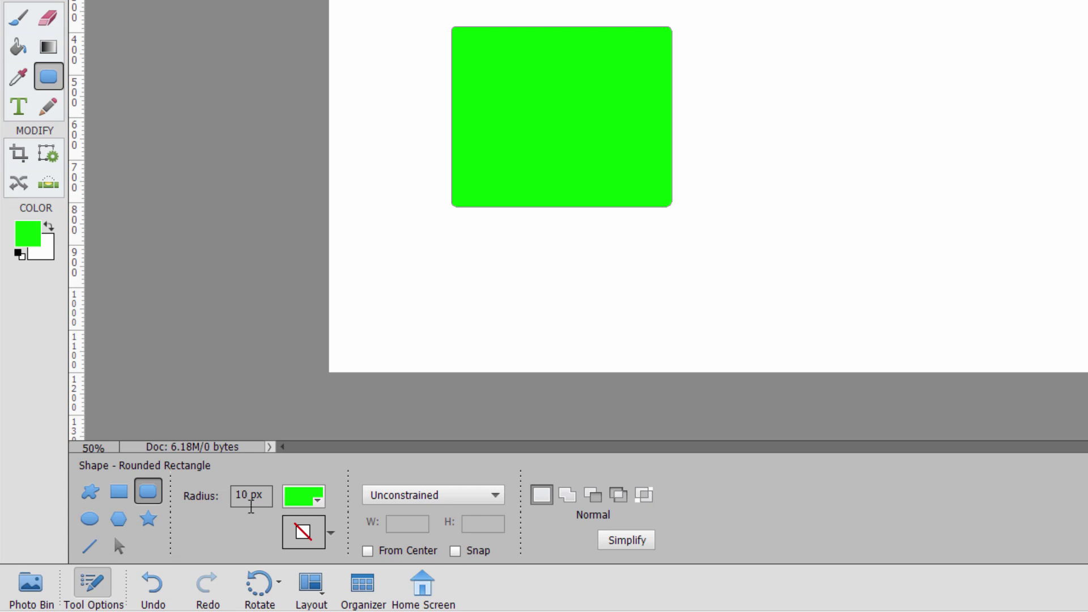
# - Set the corner radius to 100 px and draw a second green rounded rectangle
pyautogui.click(249, 494)
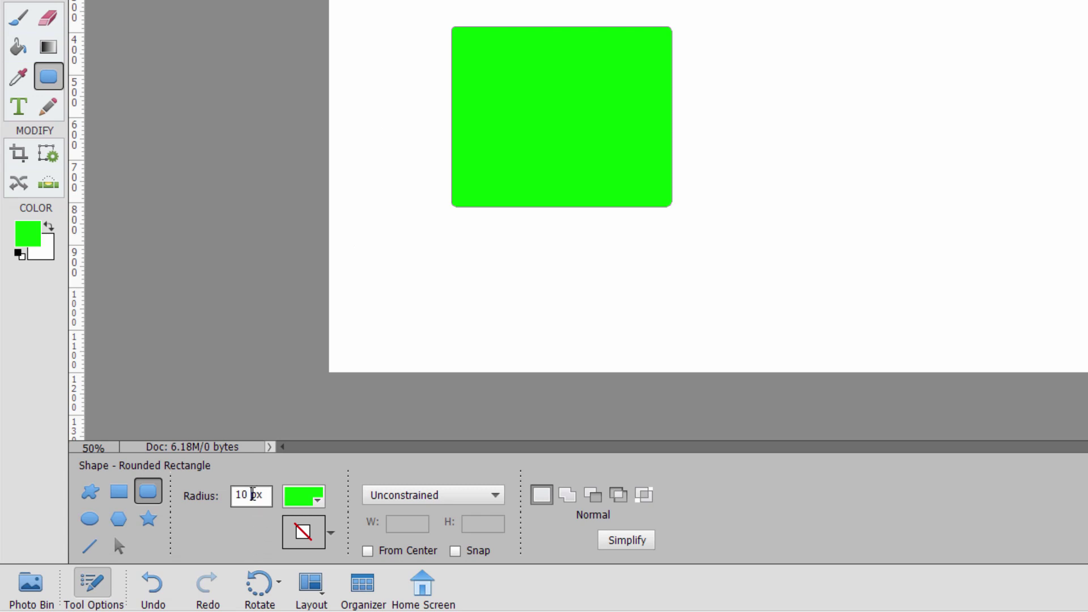
pyautogui.write('0')
pyautogui.press('Return')
pyautogui.moveTo(811, 17); pyautogui.dragTo(1052, 245)
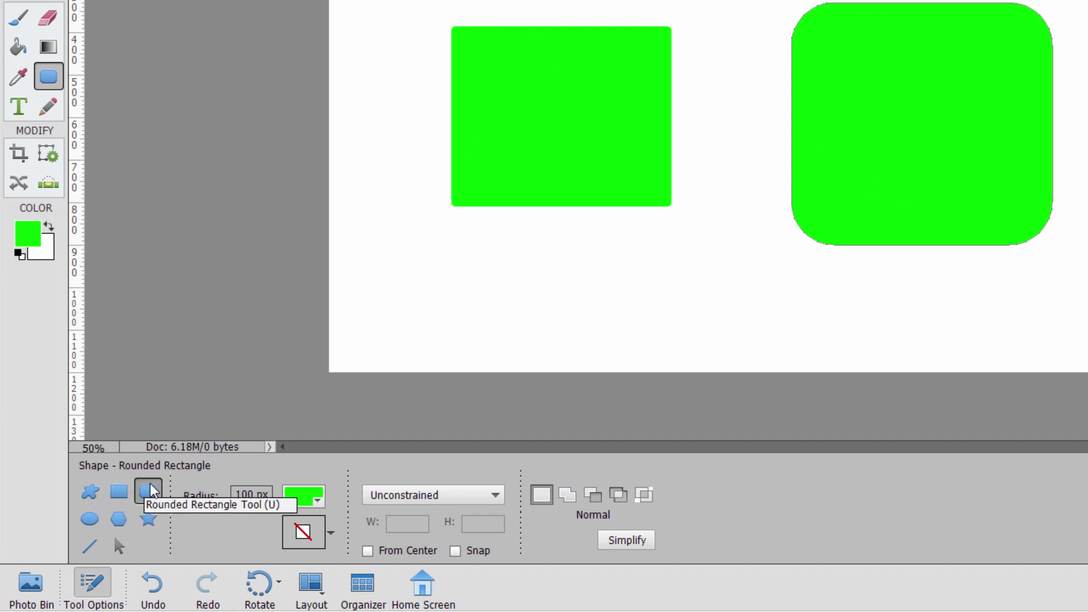
# - Draw a CMYK Cyan blue circle near the canvas top-left with the Ellipse tool
pyautogui.click(89, 518)
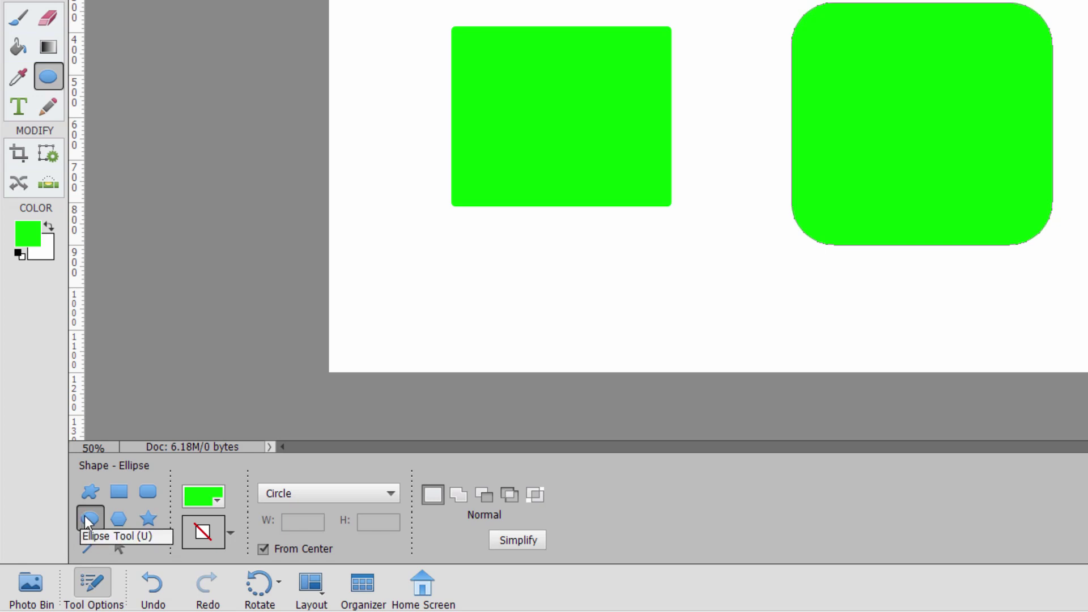
pyautogui.click(203, 495)
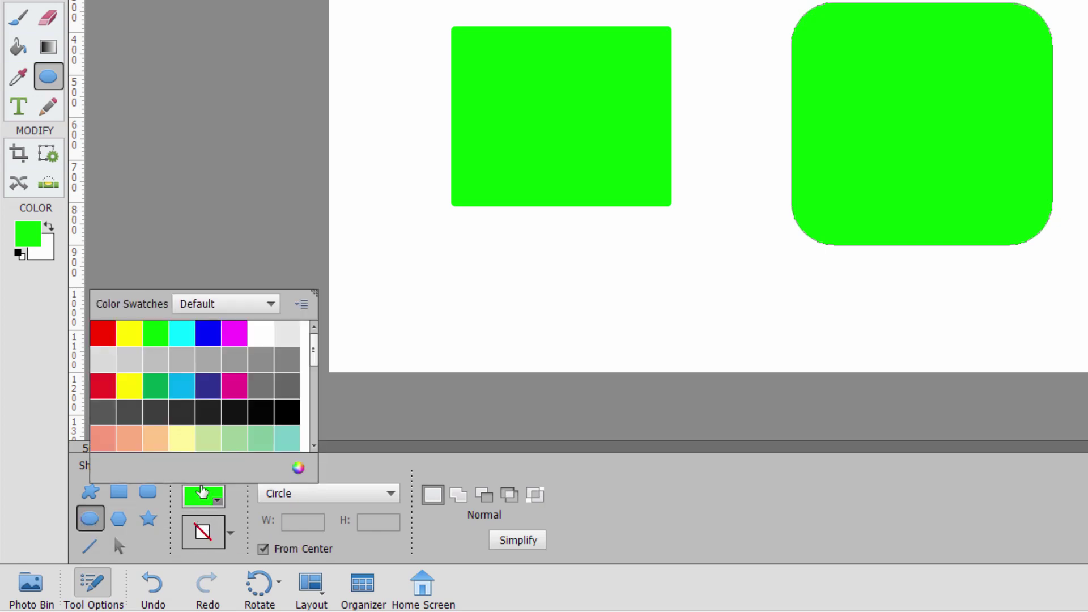
pyautogui.click(184, 388)
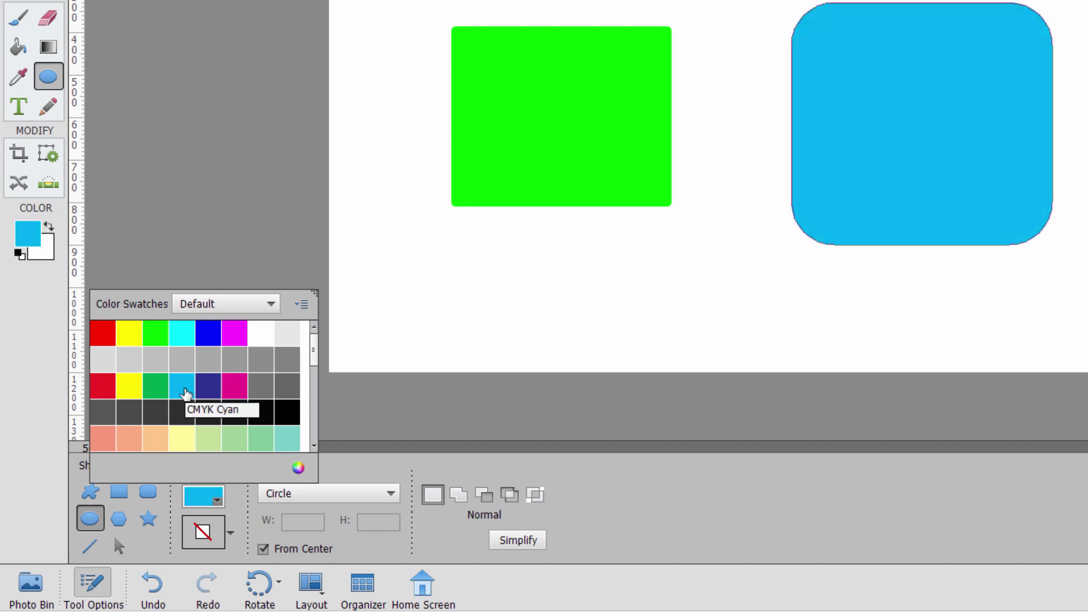
pyautogui.click(704, 512)
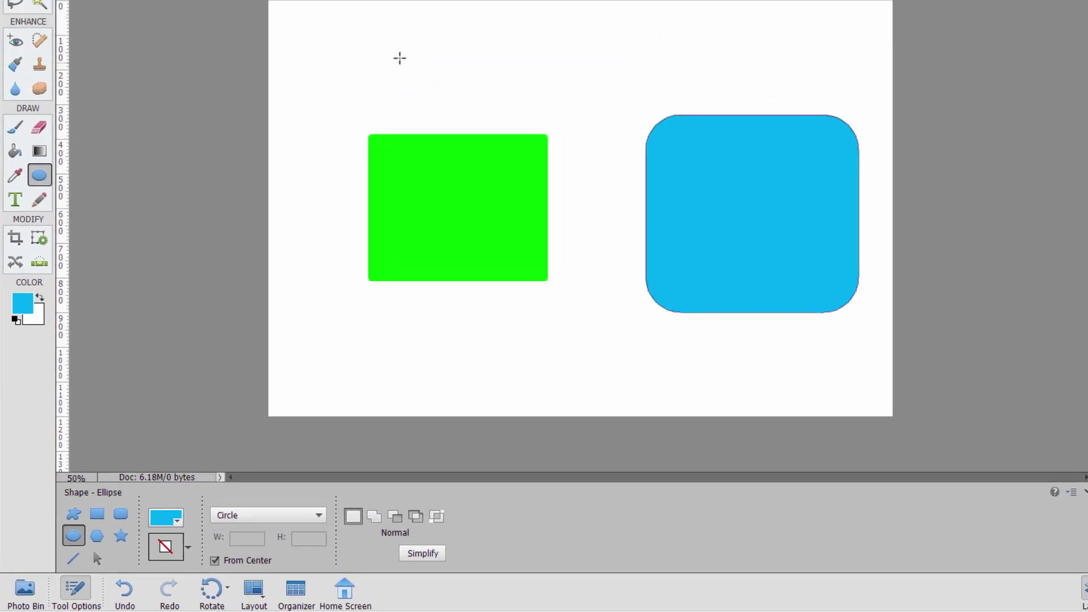
pyautogui.moveTo(377, 45); pyautogui.dragTo(453, 82)
pyautogui.moveTo(370, 177); pyautogui.dragTo(347, 173)
# - Try the Fixed Size and Proportional ellipse constraints, then return to Unconstrained
pyautogui.click(242, 534)
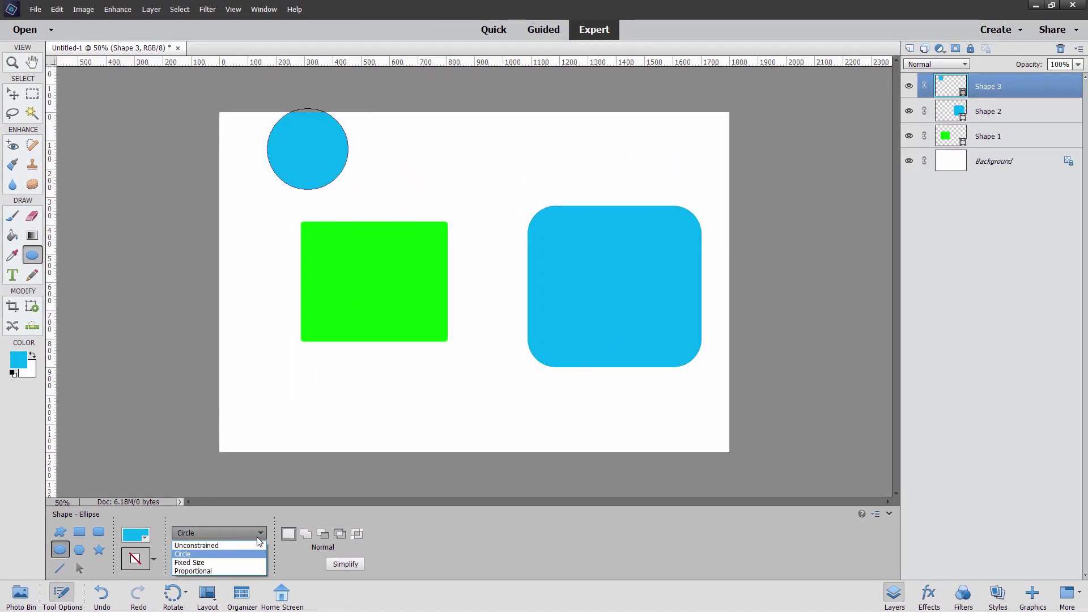
pyautogui.click(219, 545)
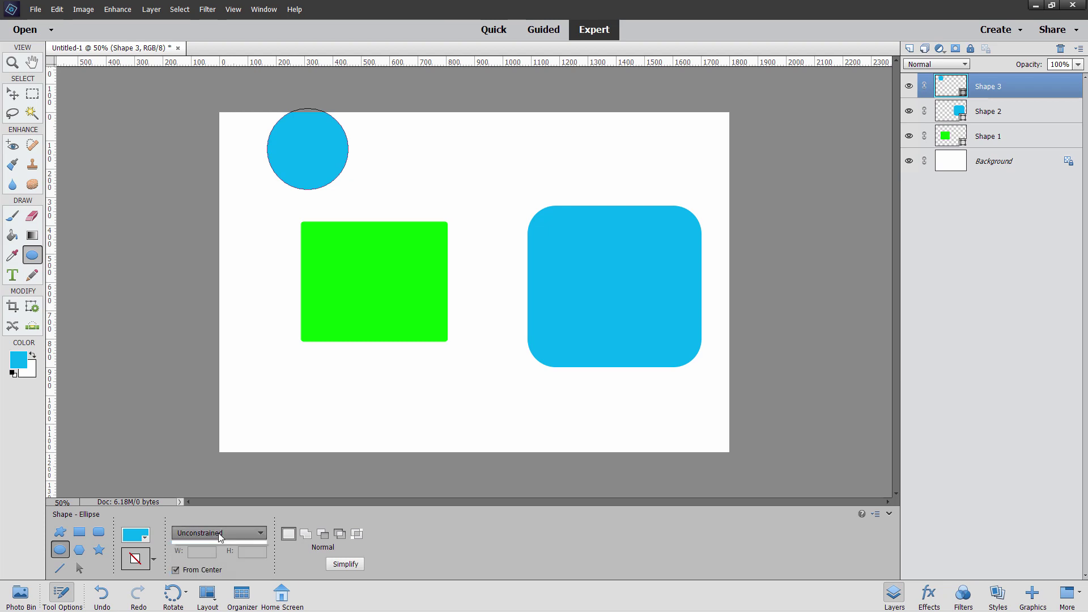
pyautogui.click(218, 533)
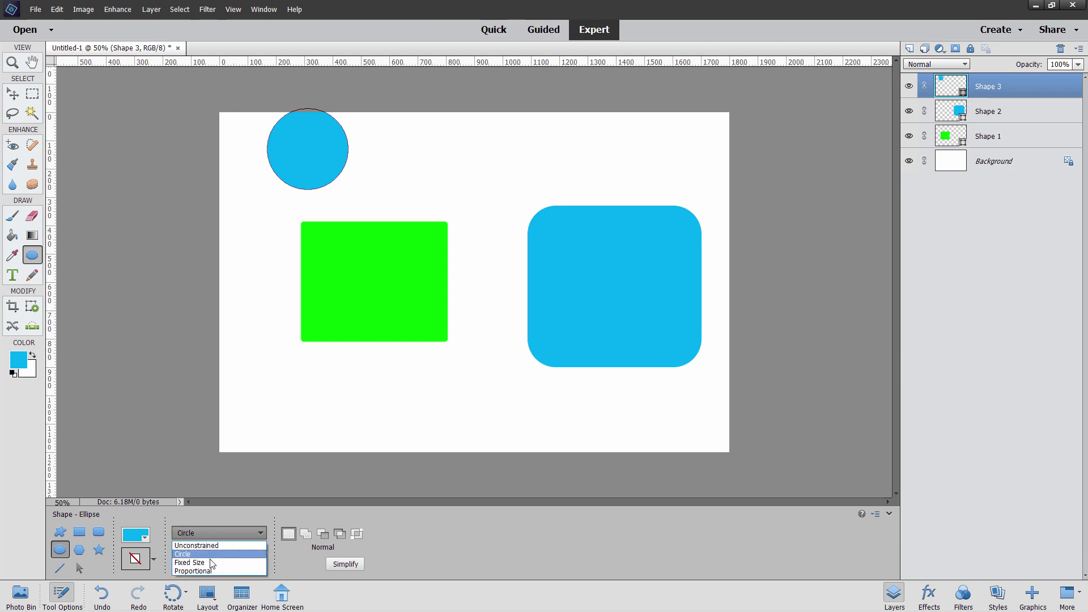
pyautogui.click(213, 563)
pyautogui.click(218, 533)
pyautogui.click(219, 569)
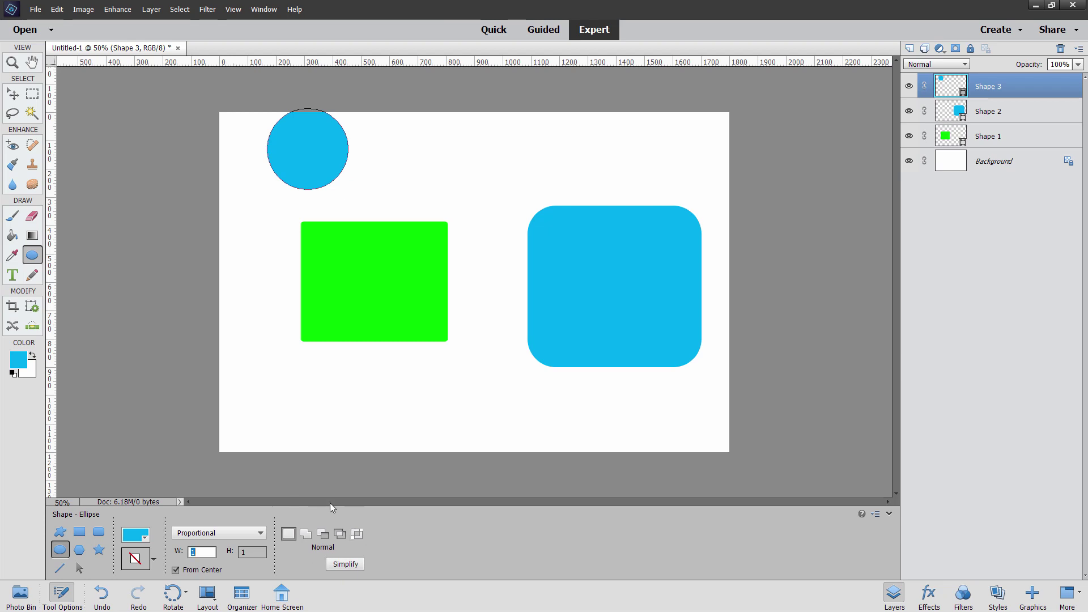
pyautogui.click(227, 534)
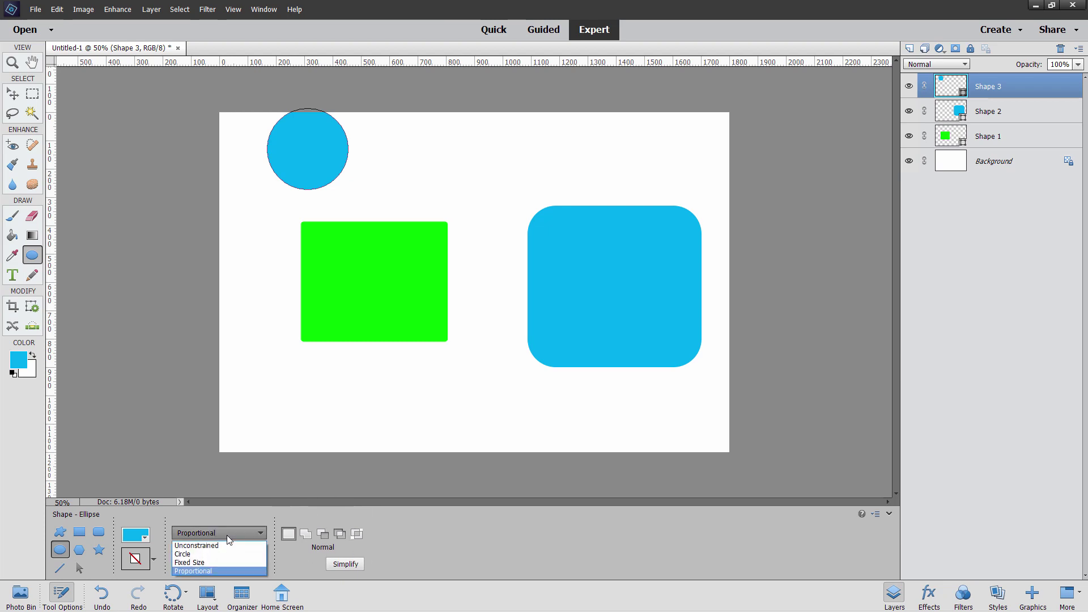
pyautogui.click(221, 545)
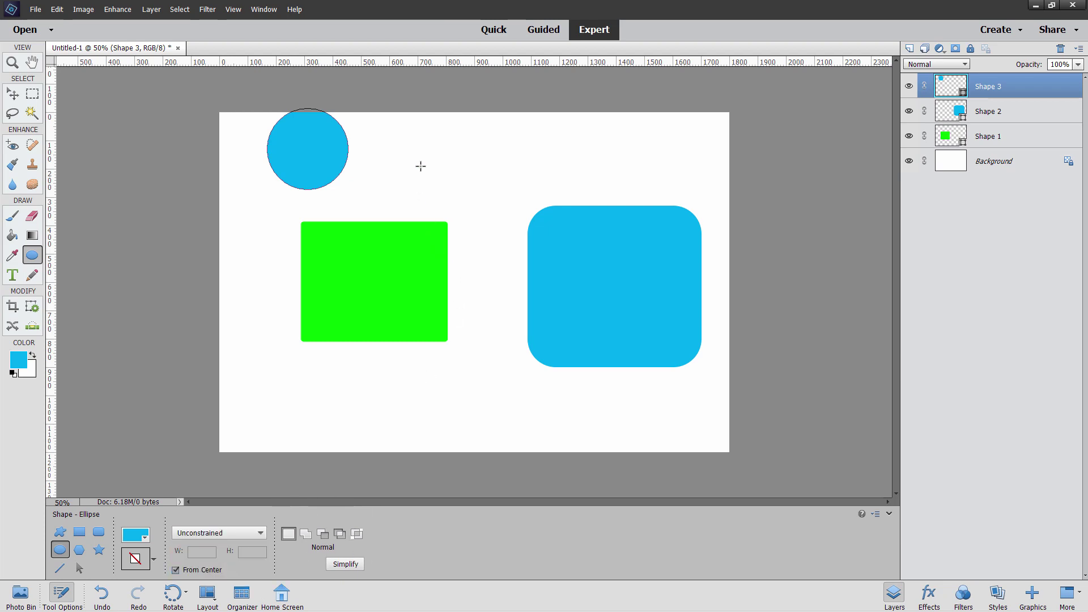
# - Draw a wide blue ellipse beside the circle, then simplify it and the Shape 3 layer
pyautogui.moveTo(426, 162); pyautogui.dragTo(495, 200)
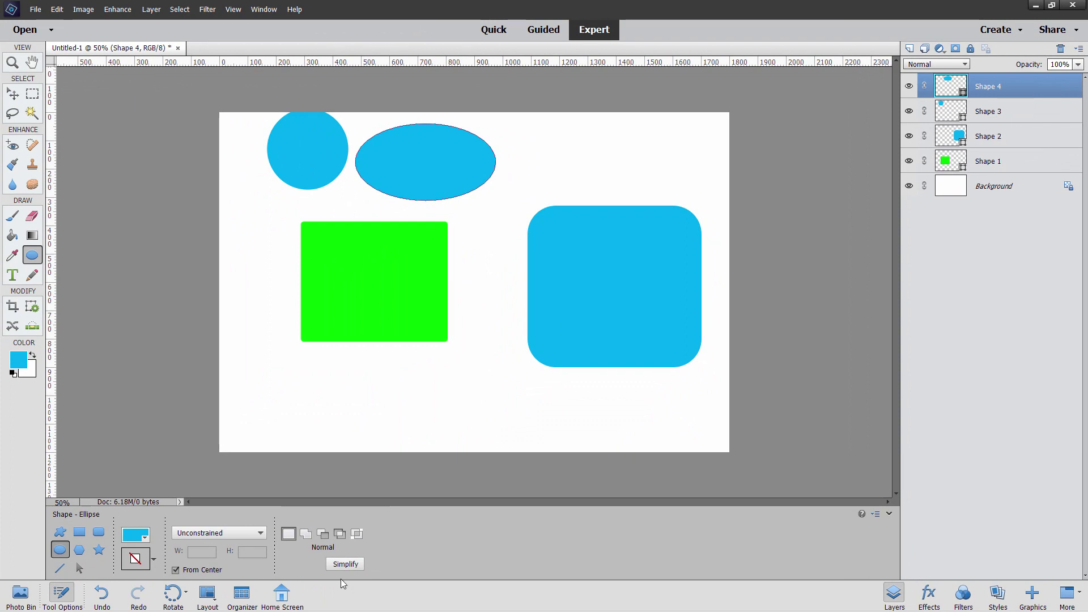
pyautogui.click(345, 564)
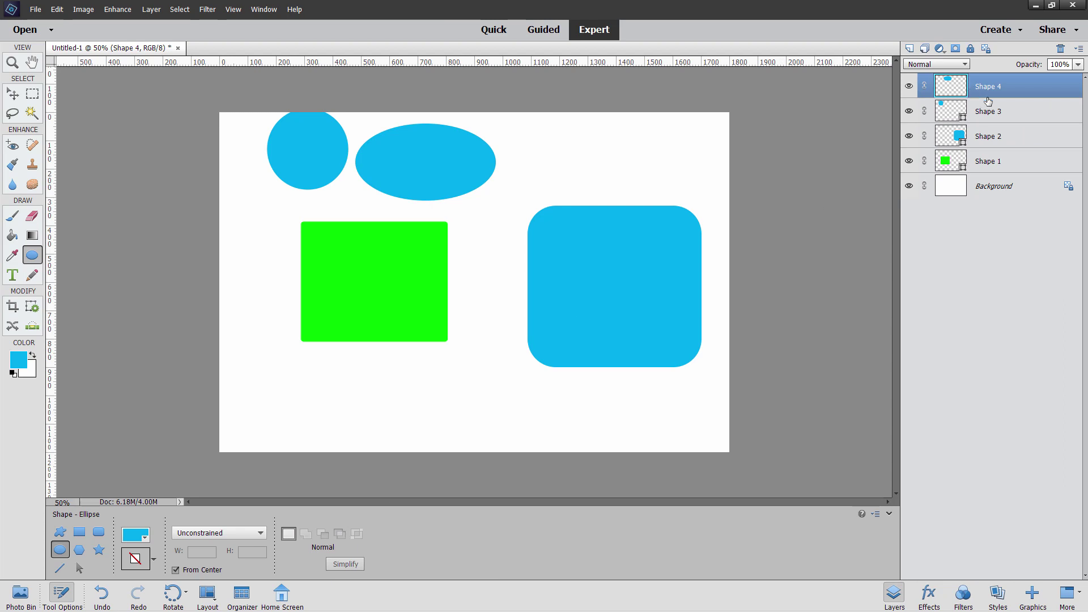
pyautogui.click(1004, 112)
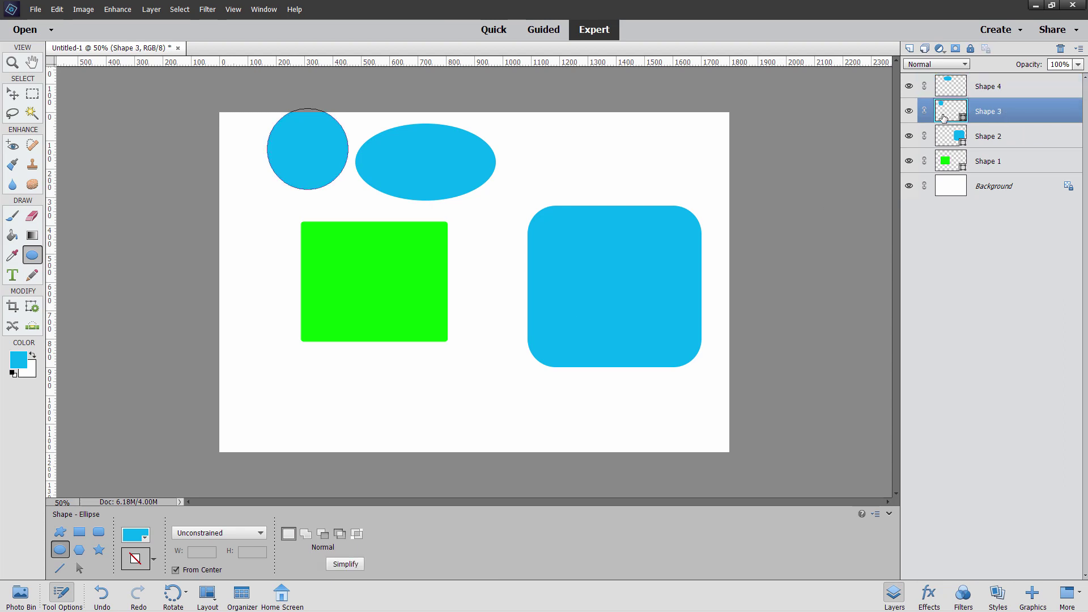
pyautogui.rightClick(984, 116)
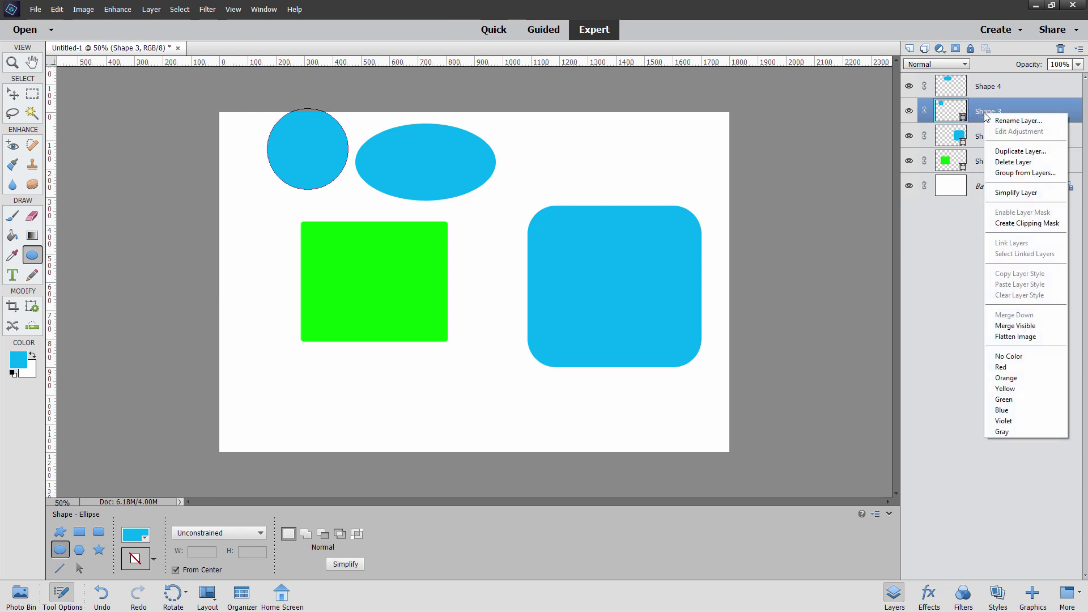
pyautogui.click(1014, 193)
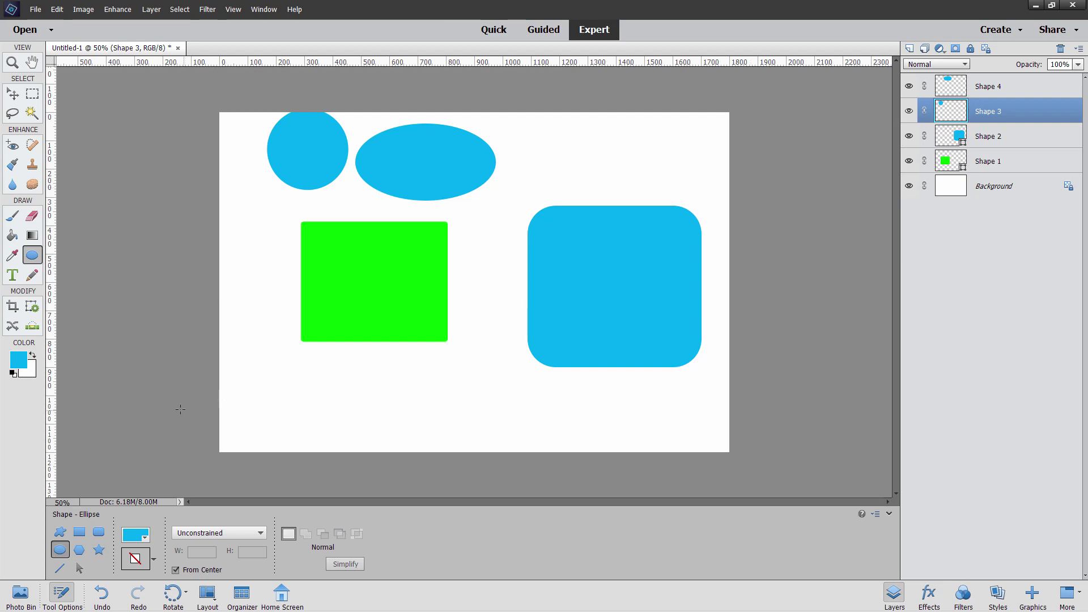
# - Try selecting the green rectangle with the Shape Selection tool, then dismiss the error
pyautogui.click(80, 568)
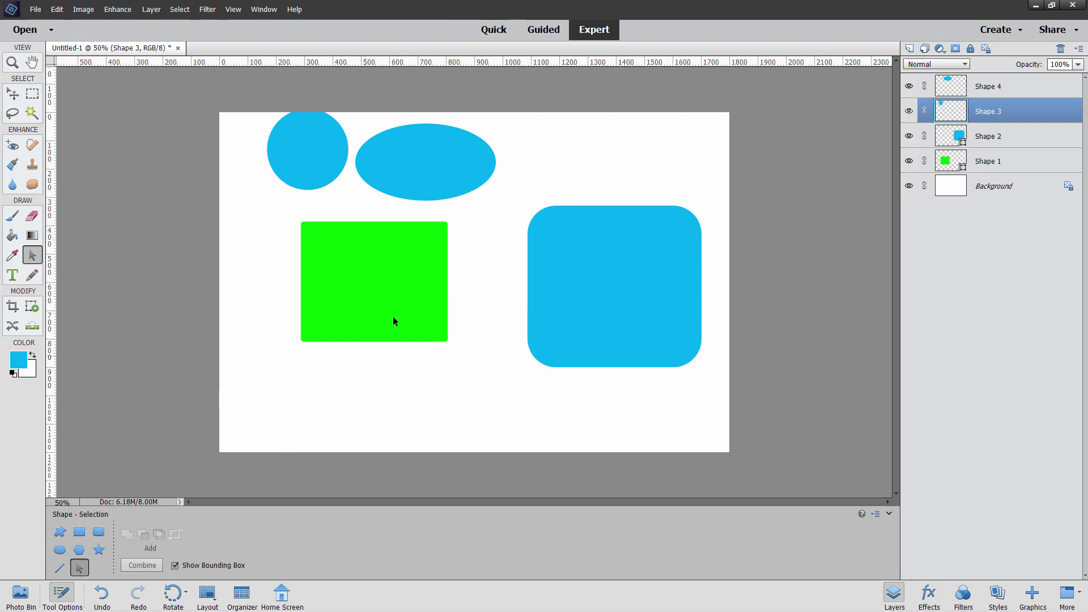
pyautogui.click(449, 177)
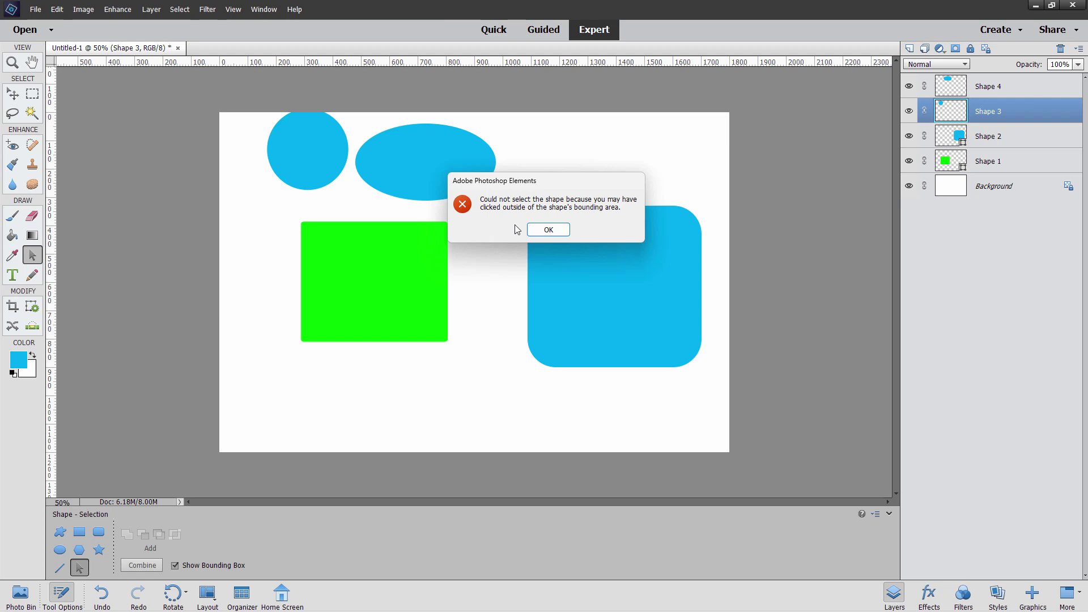
pyautogui.click(541, 229)
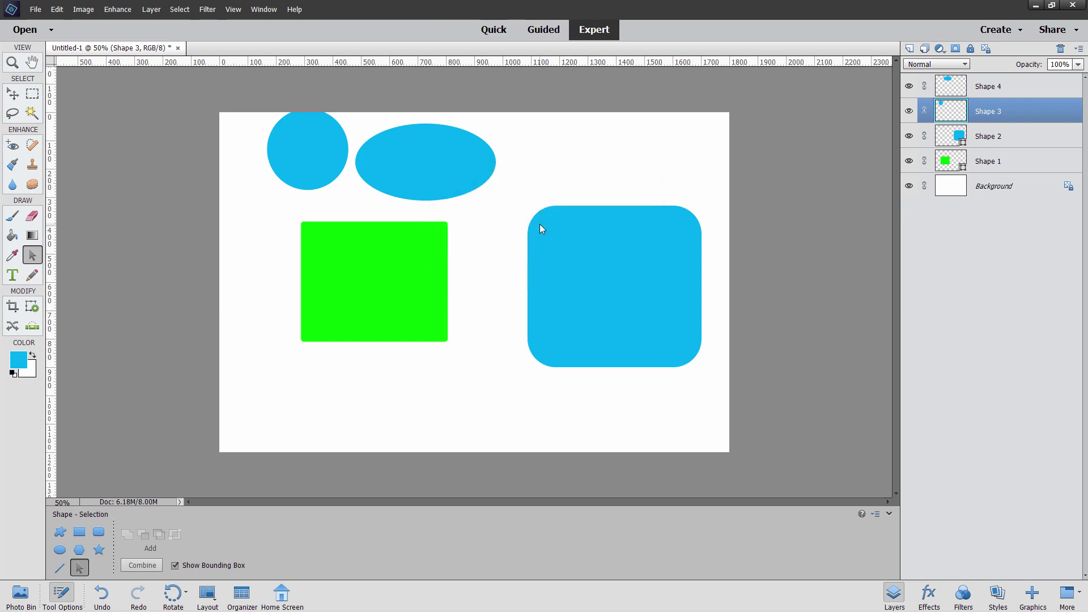
# - Select layers Shape 4 through Shape 1 and delete all four
pyautogui.click(1014, 138)
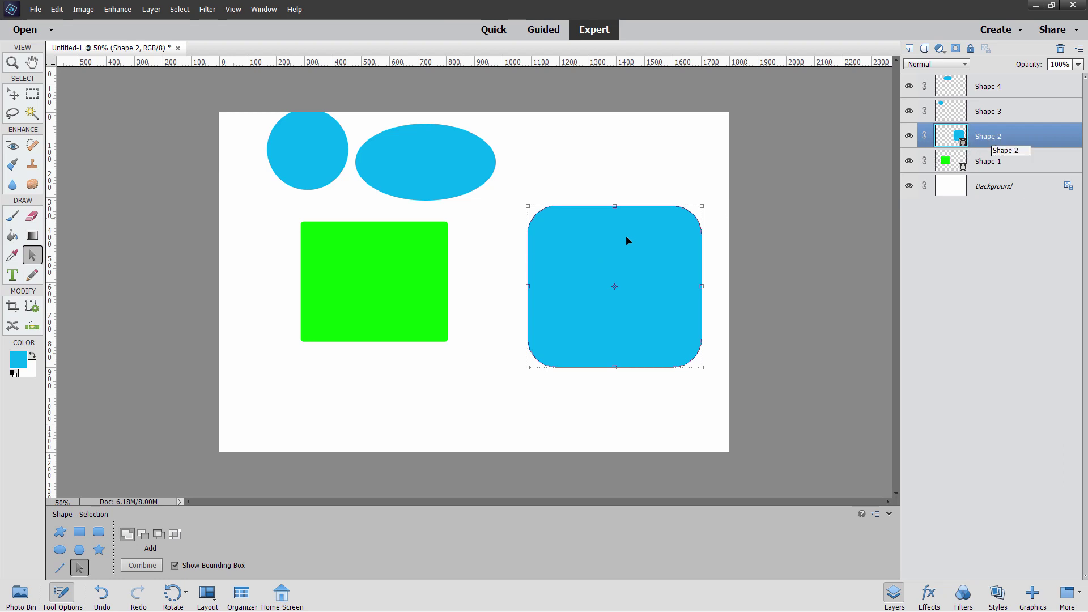
pyautogui.click(1034, 89)
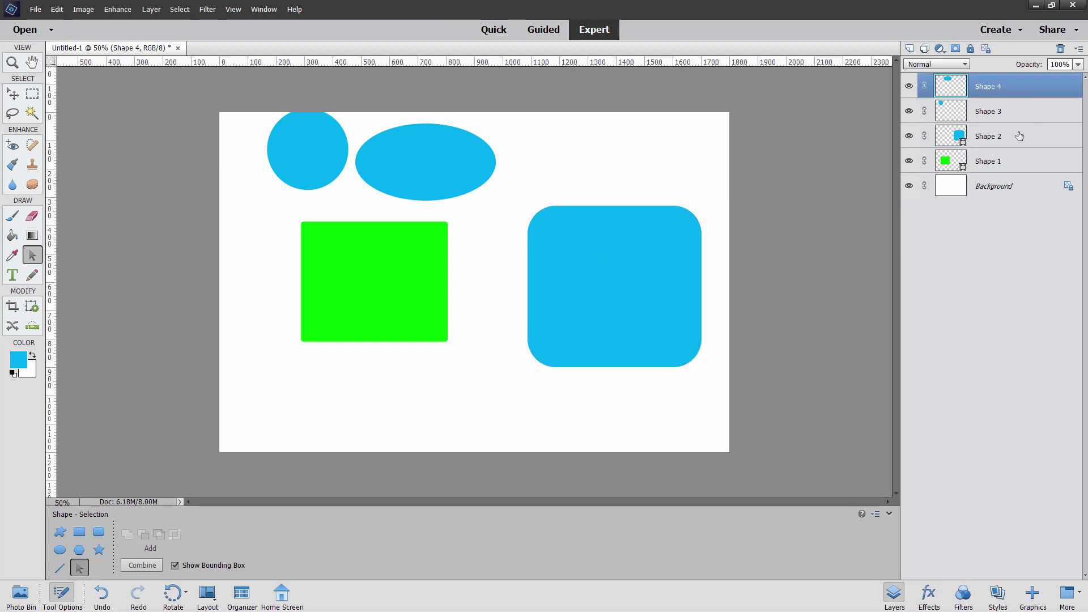
pyautogui.click(1001, 161)
pyautogui.keyDown('shift'); pyautogui.click(928, 86); pyautogui.keyUp('shift')
pyautogui.press('Delete')
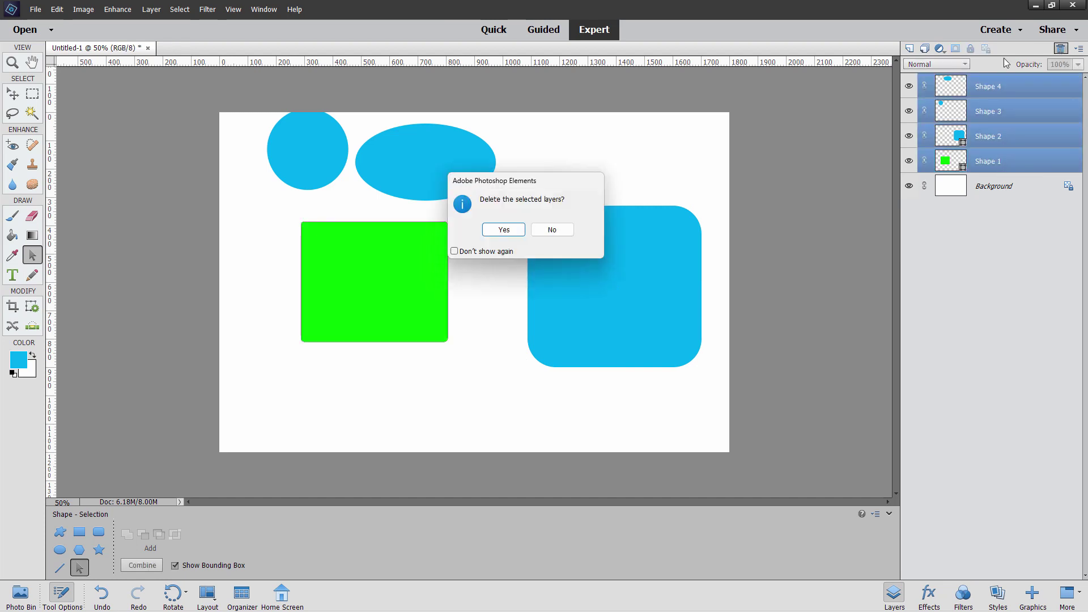
pyautogui.click(493, 227)
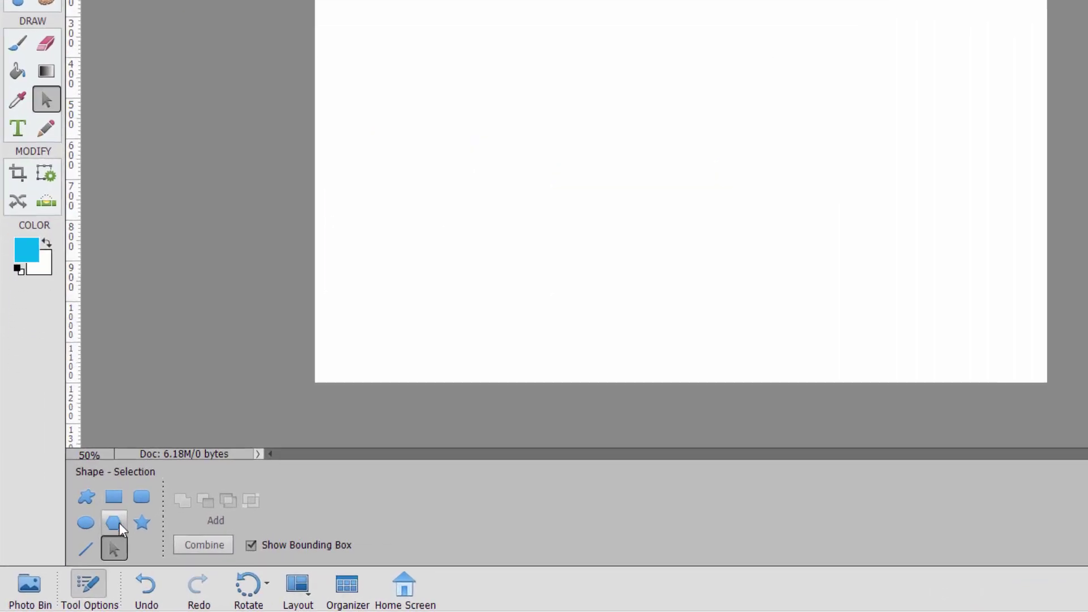
# - Give the Polygon tool a yellow fill and draw a large tilted 6-sided hexagon
pyautogui.click(116, 523)
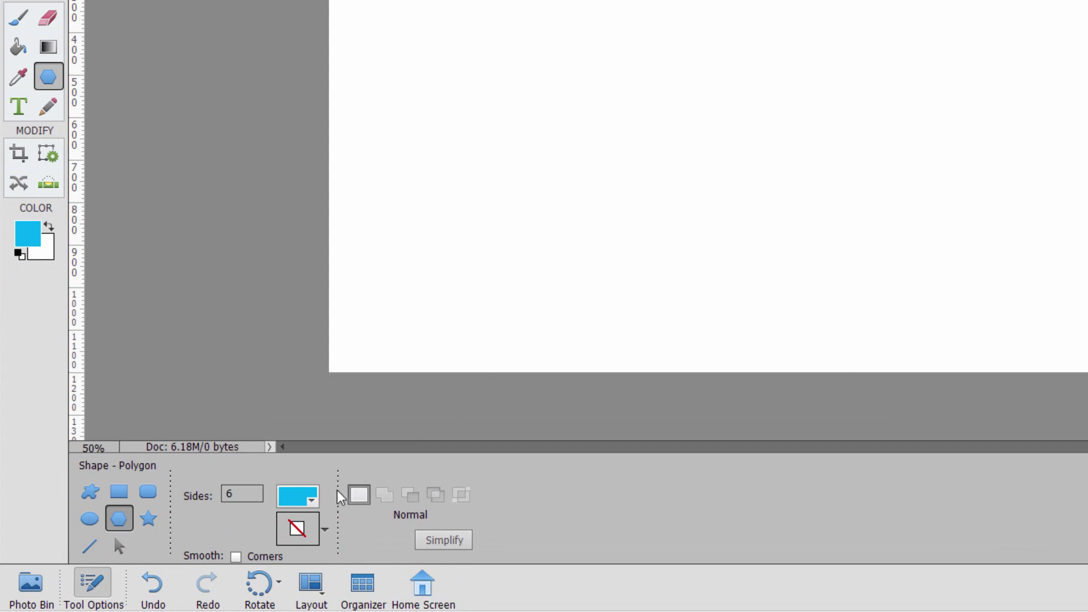
pyautogui.click(309, 498)
pyautogui.click(225, 385)
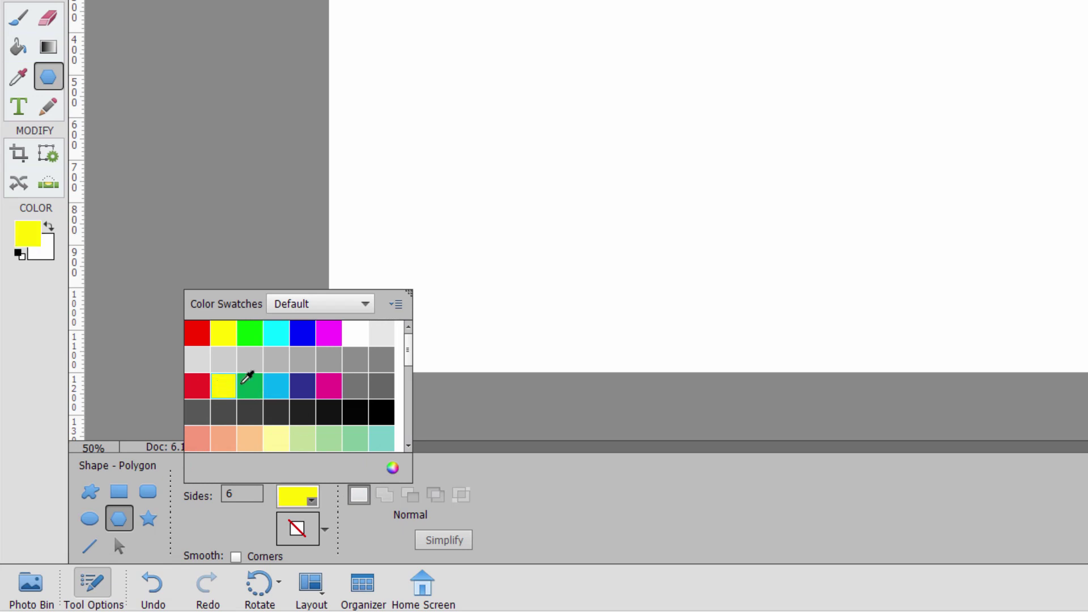
pyautogui.click(530, 497)
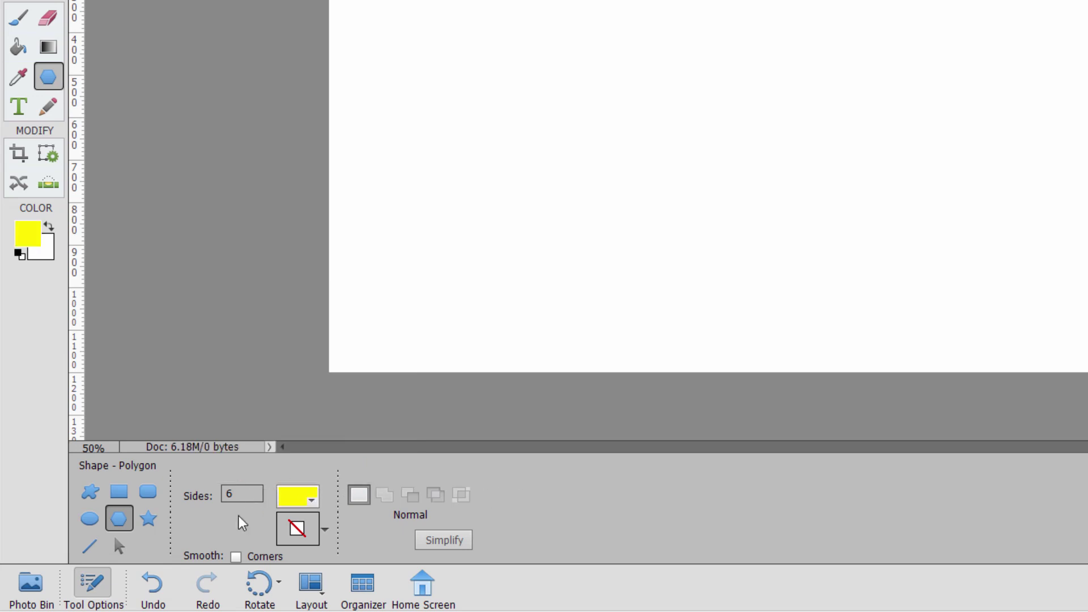
pyautogui.doubleClick(229, 494)
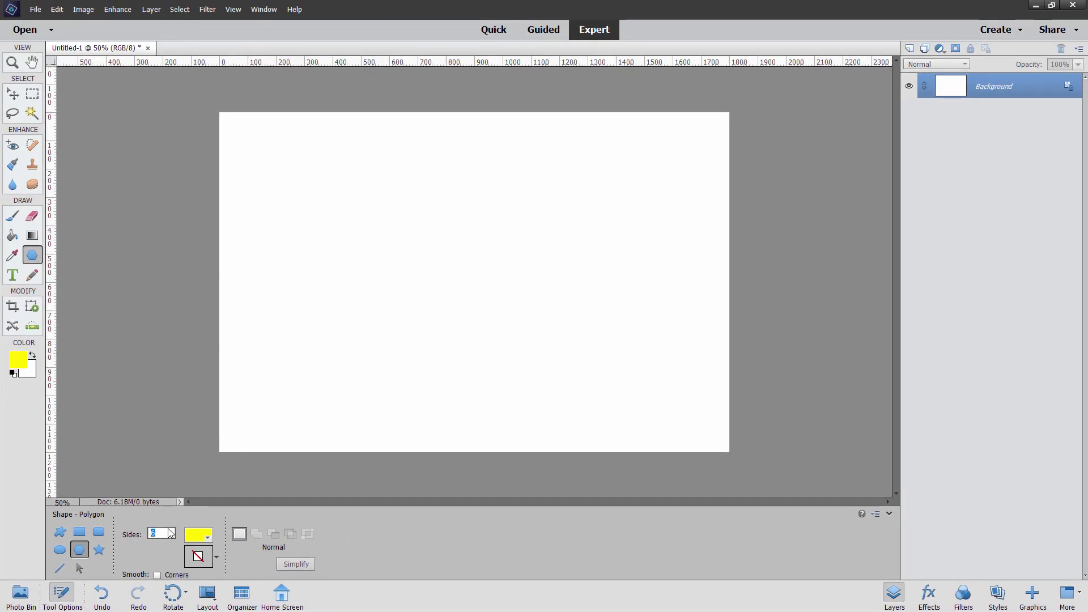
pyautogui.moveTo(403, 219); pyautogui.dragTo(336, 258)
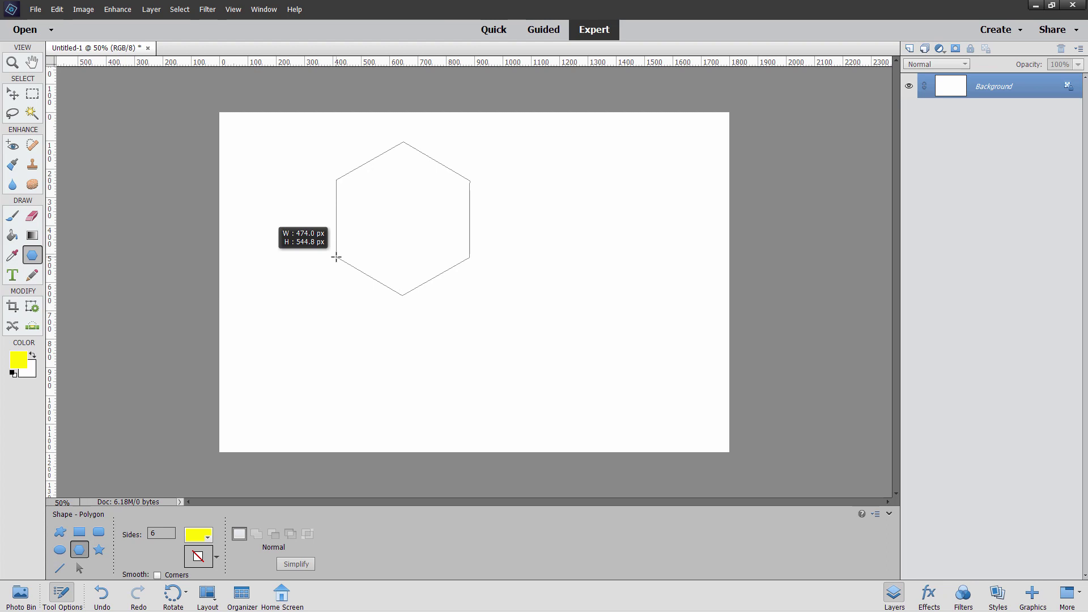
pyautogui.moveTo(336, 257); pyautogui.dragTo(490, 235)
# - Set Sides to 8 and draw an octagon, then another with Smooth Corners
pyautogui.click(88, 551)
pyautogui.moveTo(516, 298); pyautogui.dragTo(571, 323)
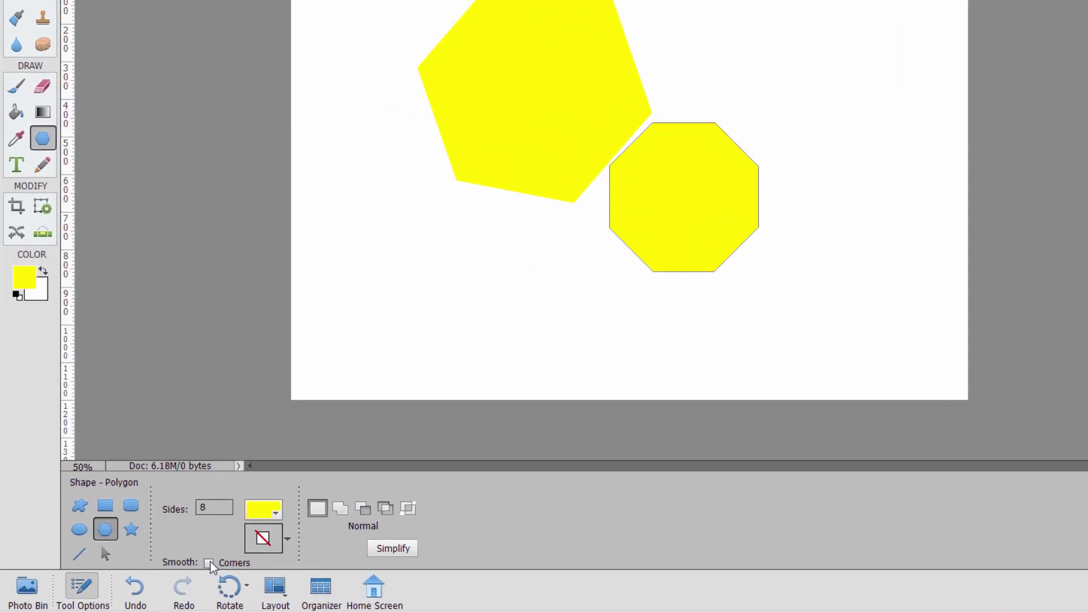
pyautogui.click(157, 574)
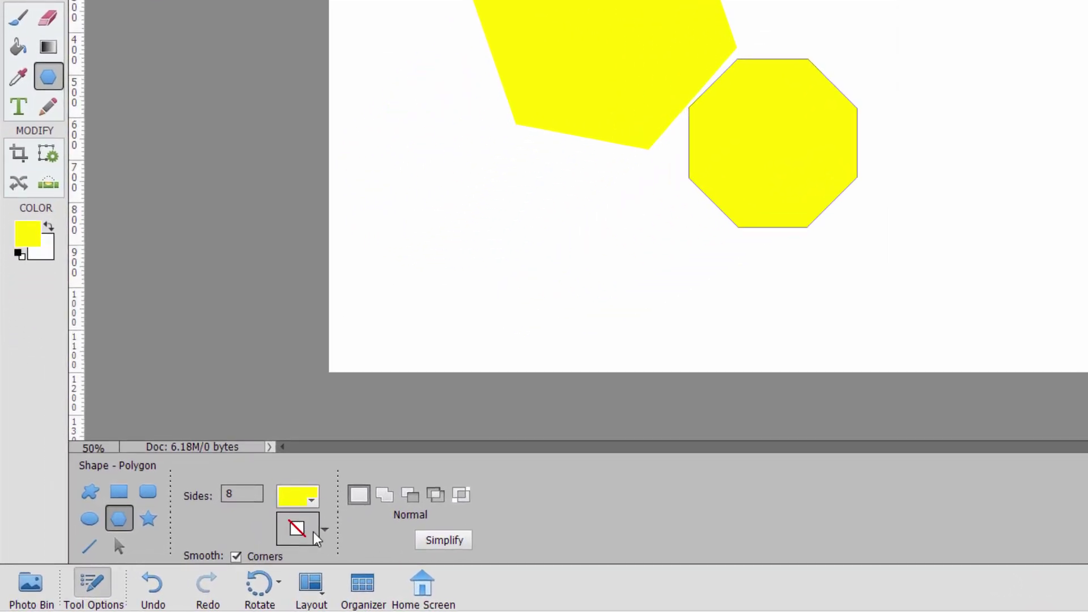
pyautogui.moveTo(462, 186); pyautogui.dragTo(535, 256)
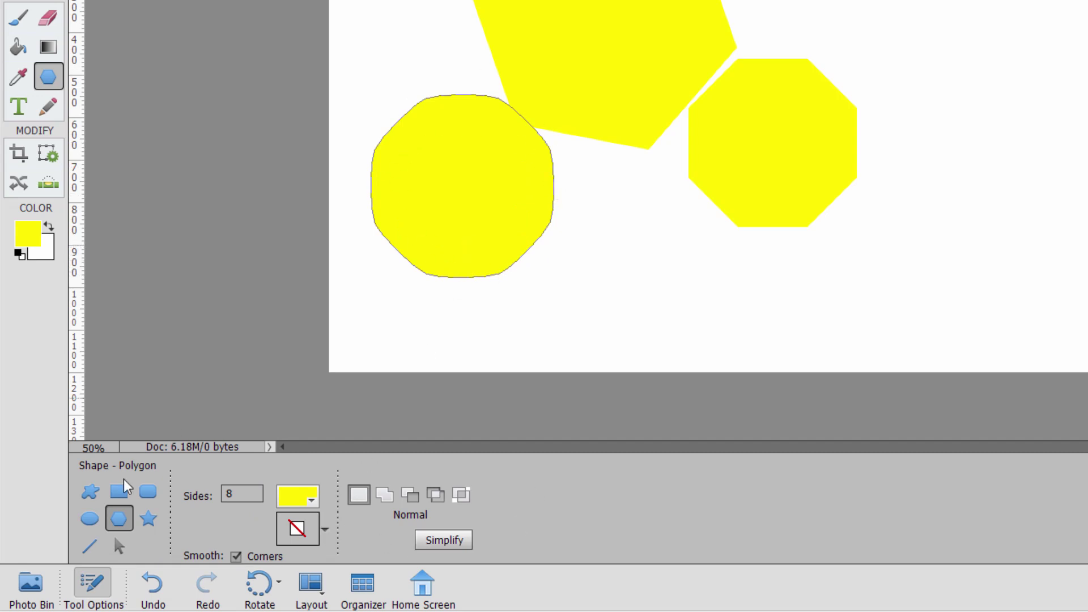
pyautogui.hotkey('alt', '[')
# - Delete the polygon layers and set the Star tool to 50% indent with magenta fill
pyautogui.press('Delete')
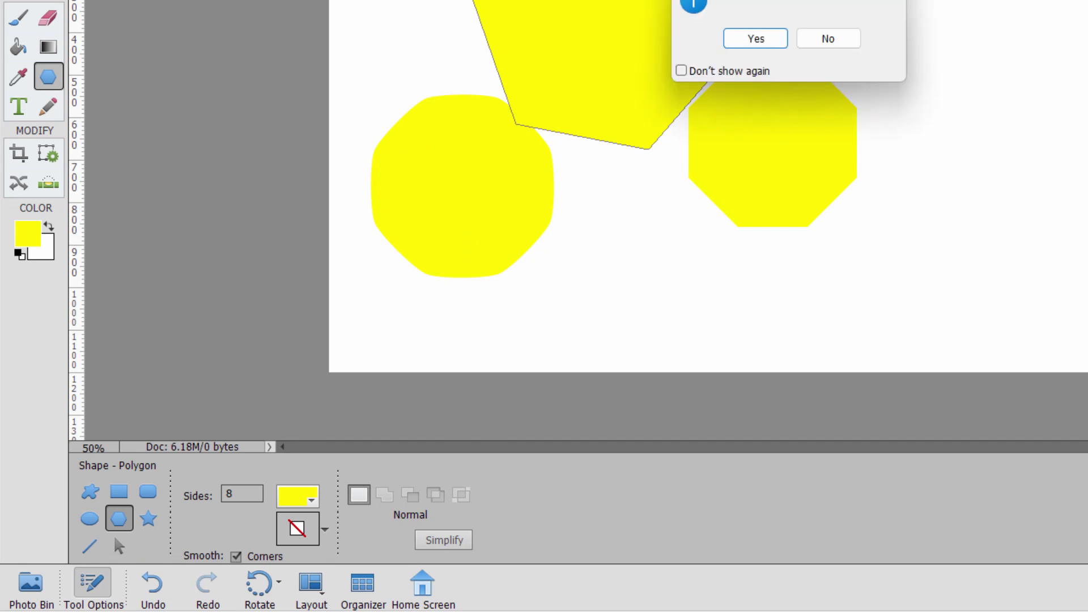
pyautogui.click(748, 38)
pyautogui.click(146, 518)
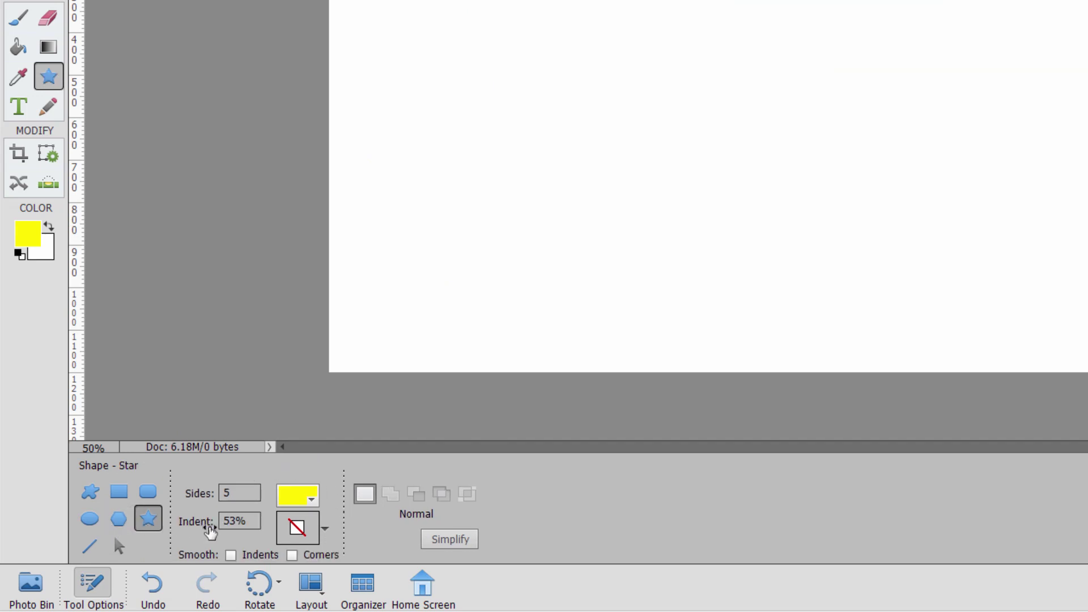
pyautogui.click(255, 520)
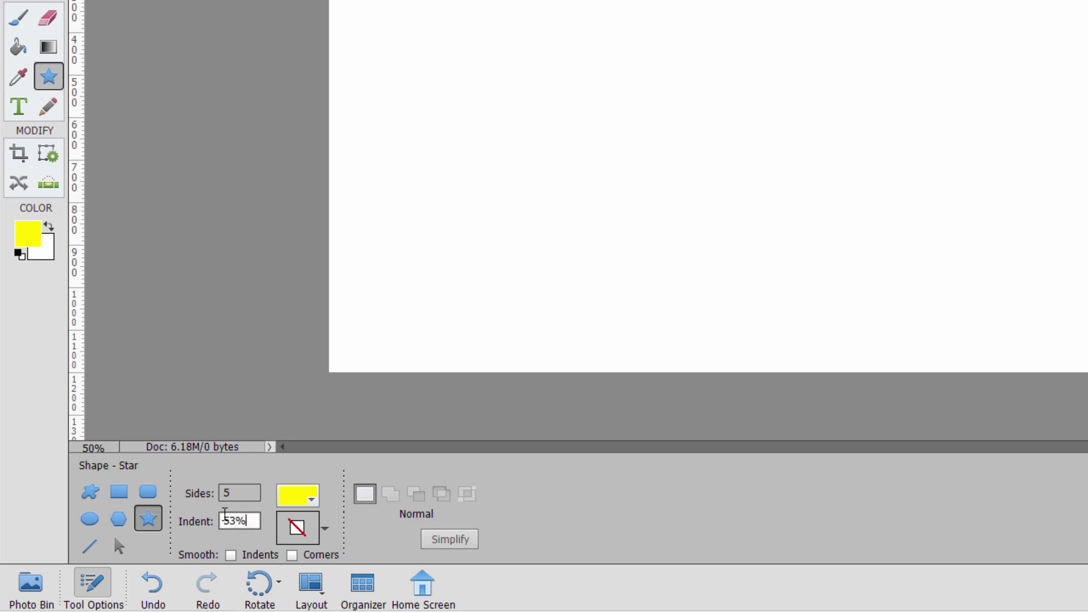
pyautogui.moveTo(258, 521); pyautogui.dragTo(222, 520)
pyautogui.write('50')
pyautogui.click(306, 498)
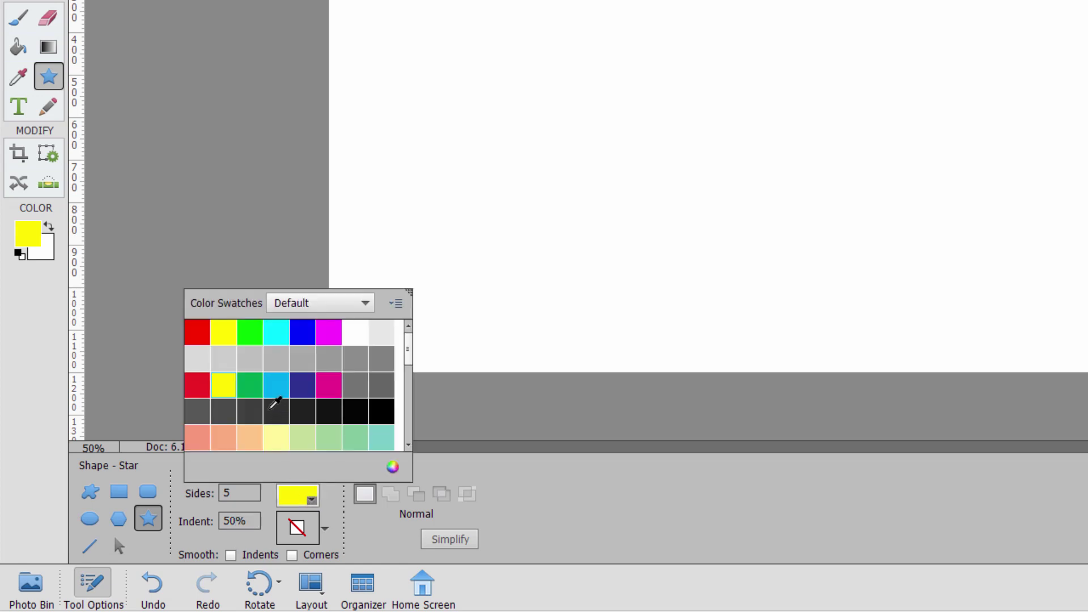
pyautogui.click(332, 336)
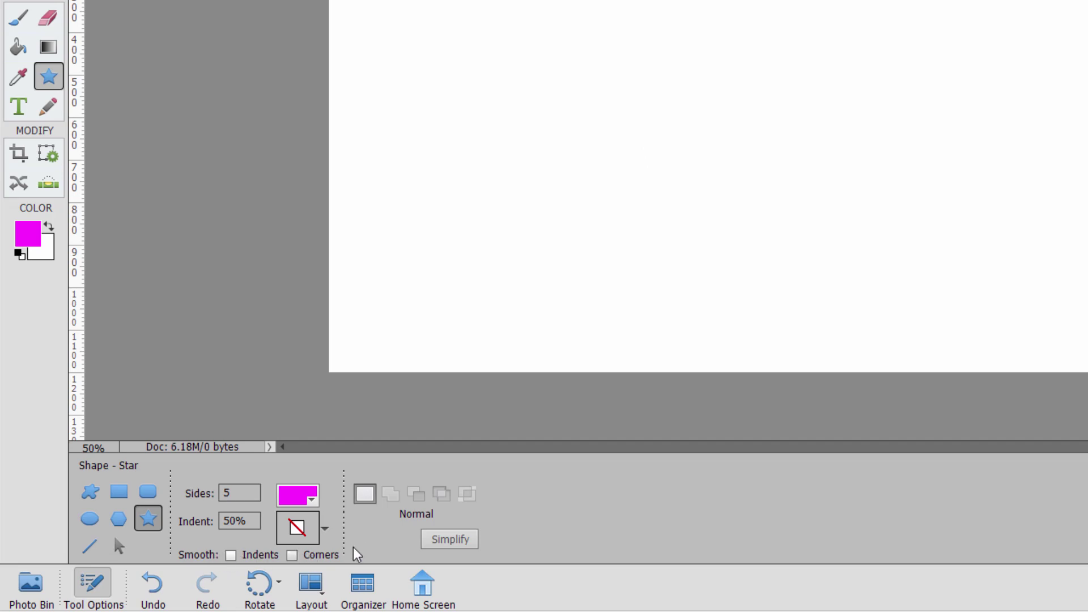
# - Draw a large magenta star of about 682 by 650 px, then a star with curved indents
pyautogui.moveTo(593, 41); pyautogui.dragTo(640, 85)
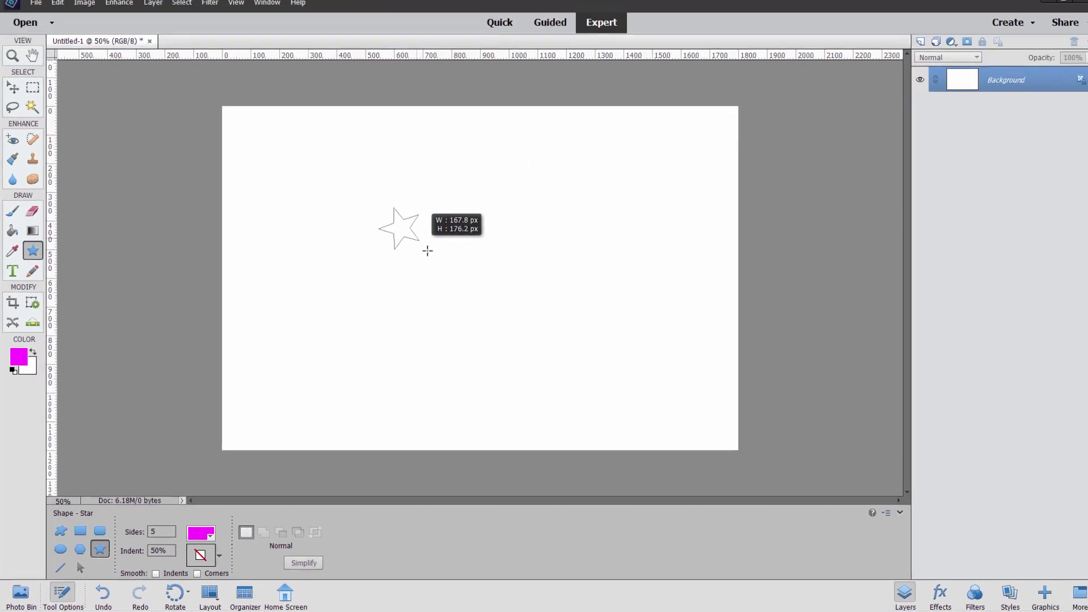
pyautogui.moveTo(429, 257); pyautogui.dragTo(457, 315)
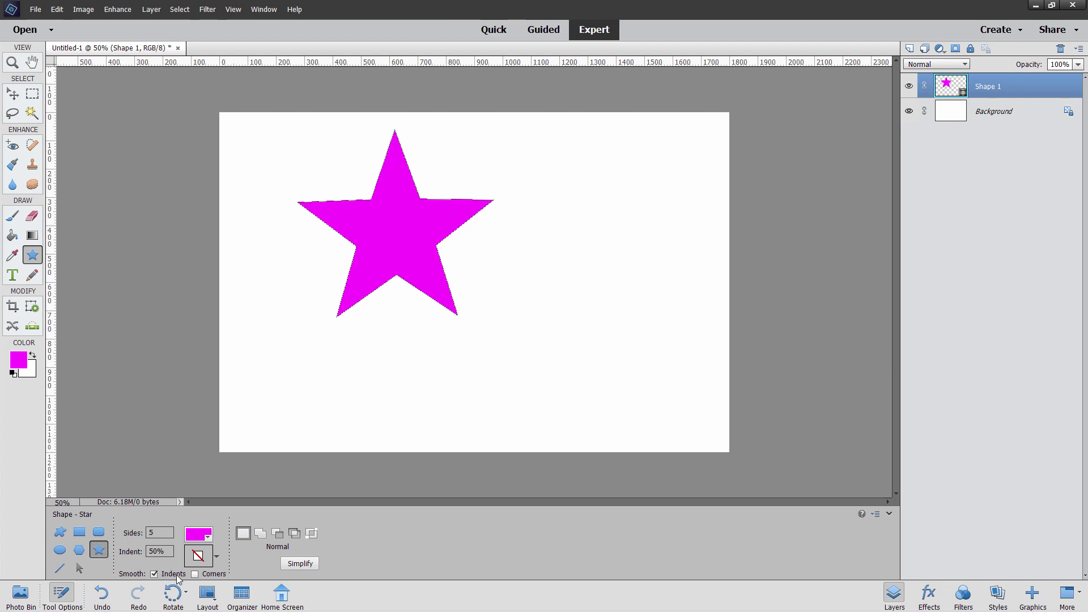
pyautogui.moveTo(558, 233); pyautogui.dragTo(602, 297)
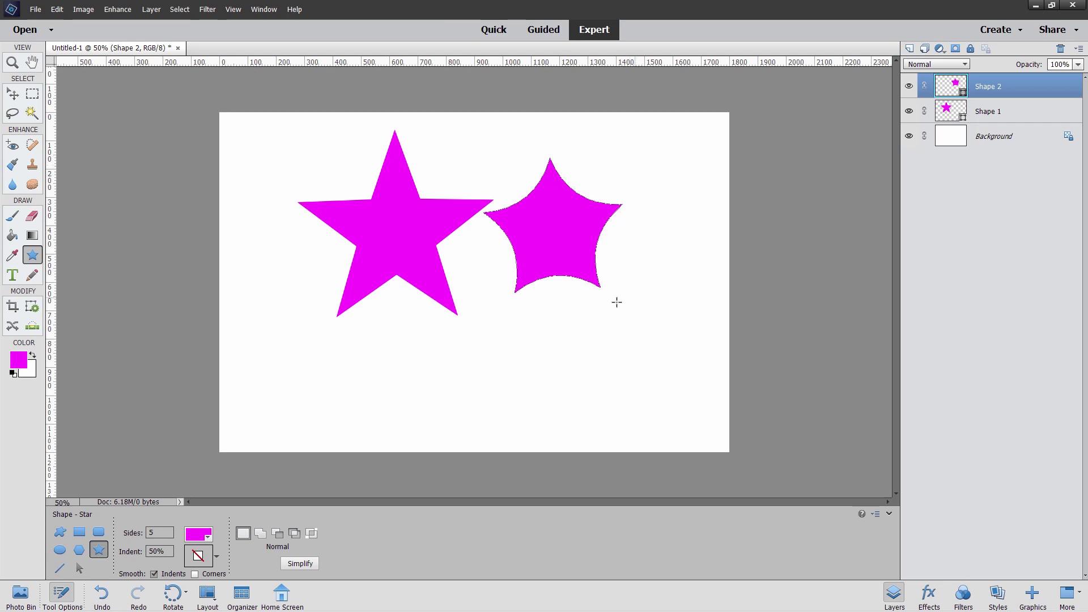
# - Switch on rounded corners, switch off curved indents, and draw two more softened stars
pyautogui.click(195, 574)
pyautogui.click(154, 574)
pyautogui.moveTo(529, 360); pyautogui.dragTo(559, 413)
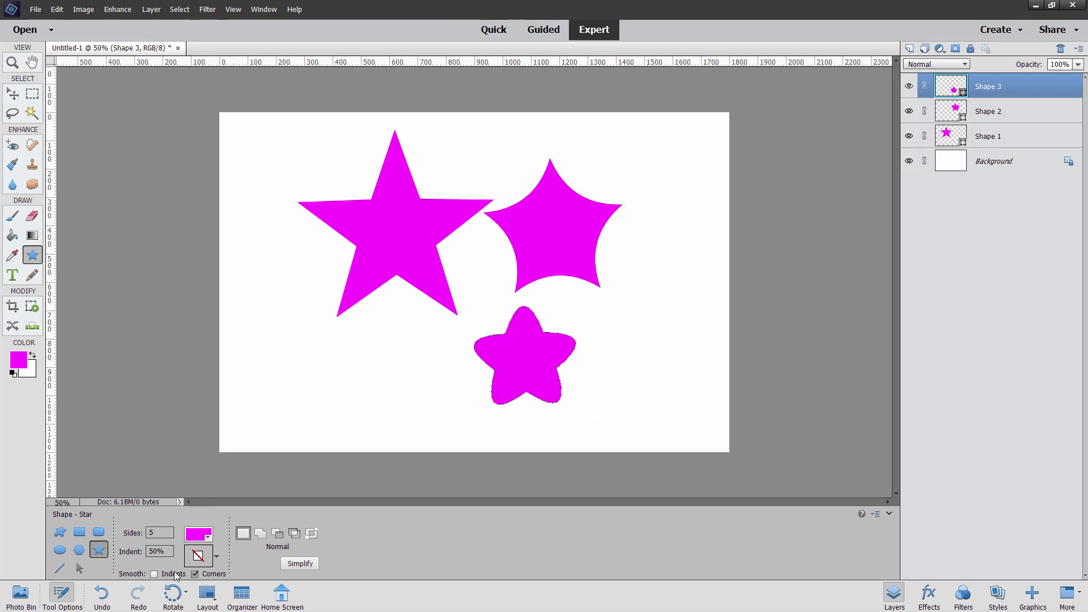
pyautogui.moveTo(292, 360); pyautogui.dragTo(348, 365)
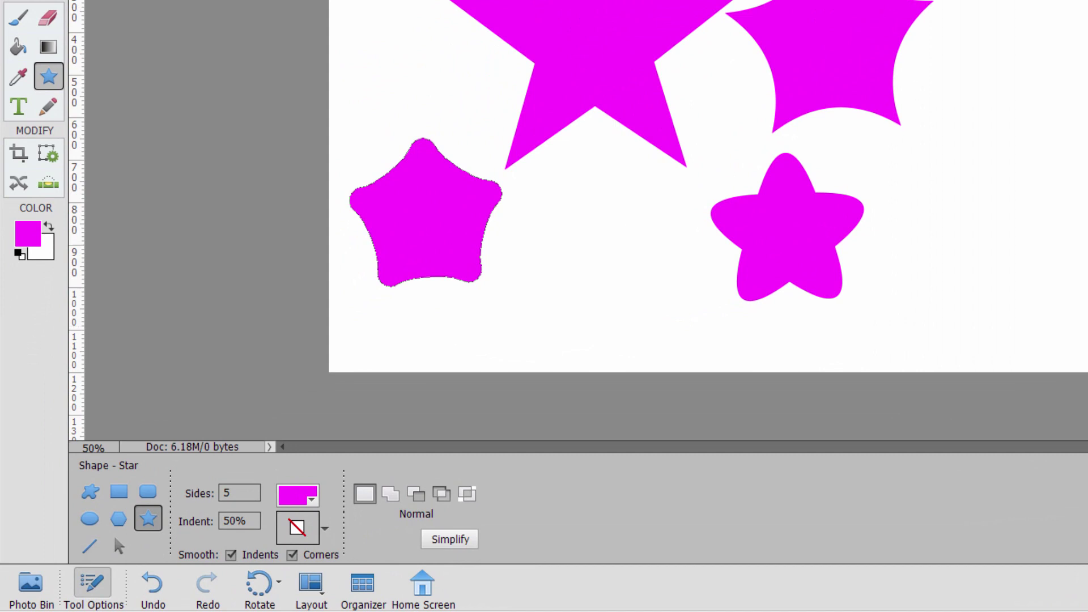
# - Delete all the stars and make black the shape colour
pyautogui.click(595, 73)
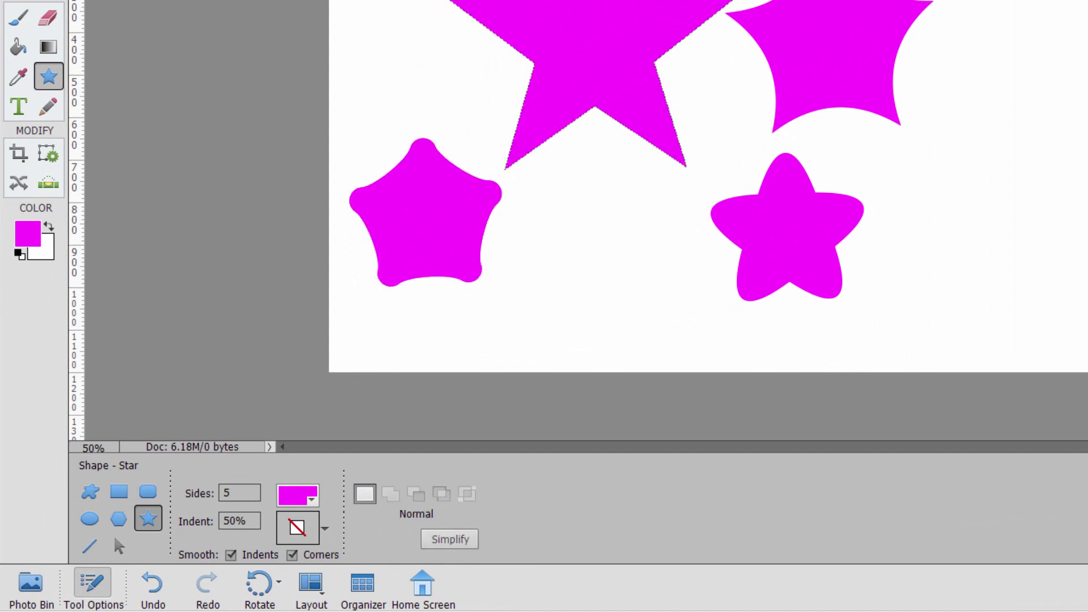
pyautogui.press('Delete')
pyautogui.click(753, 38)
pyautogui.click(297, 494)
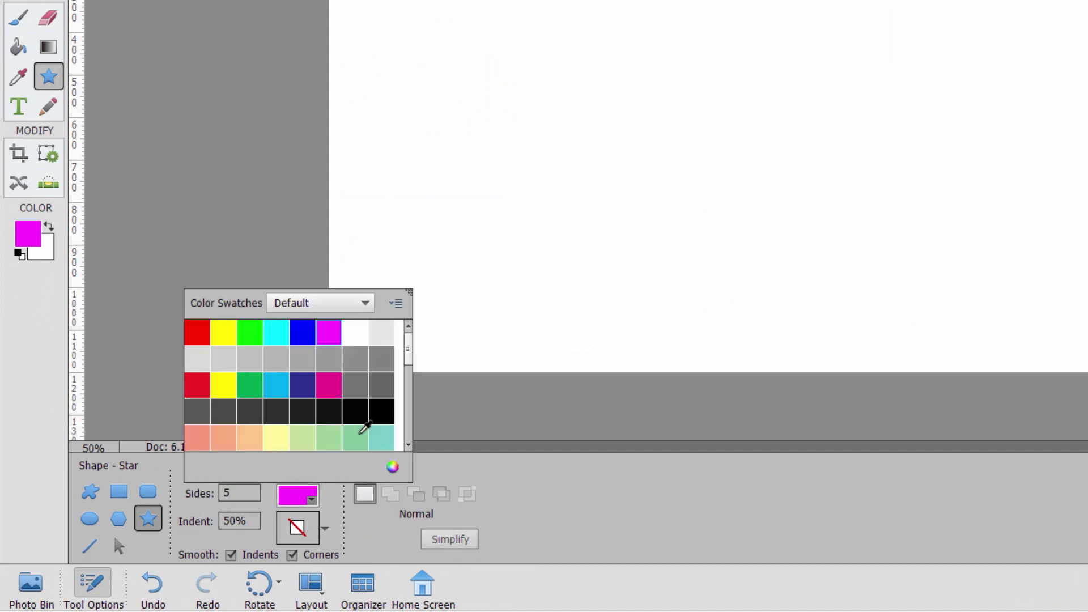
pyautogui.click(381, 412)
pyautogui.click(548, 494)
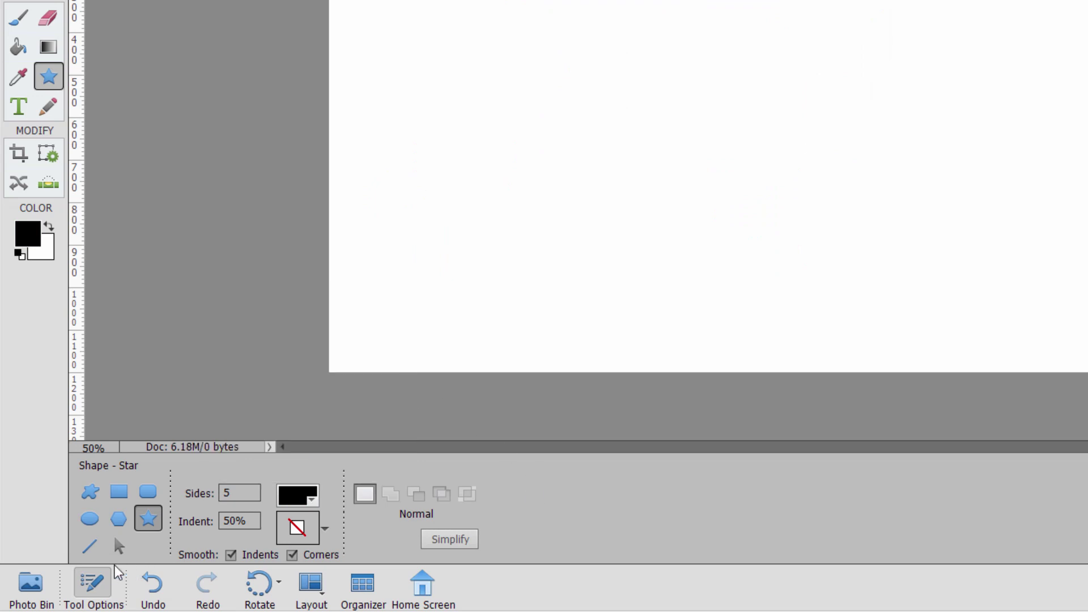
# - Draw a plain black diagonal line with the Line tool
pyautogui.click(91, 546)
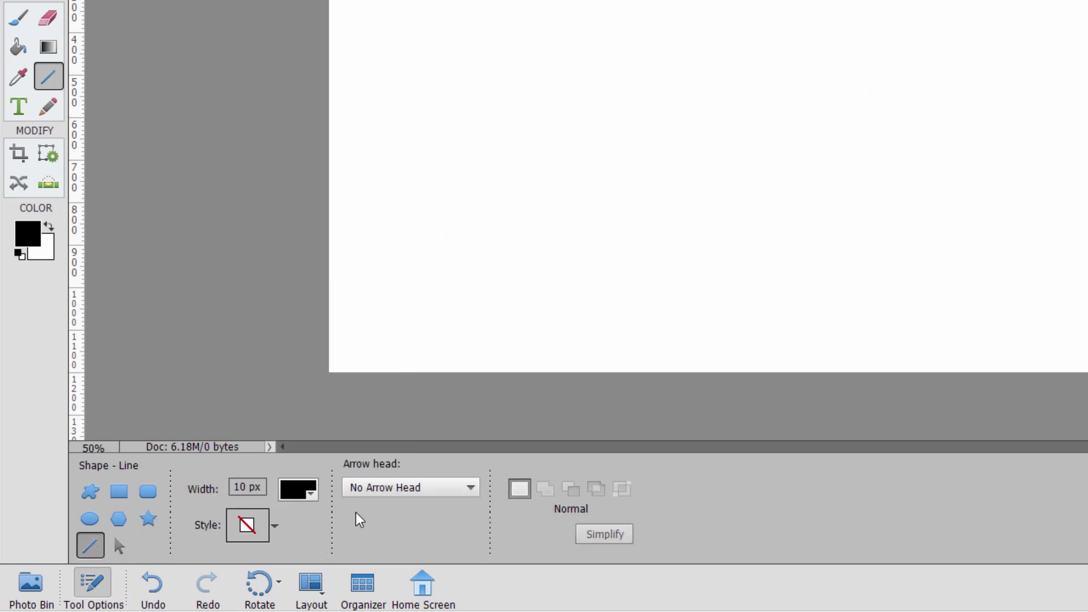
pyautogui.doubleClick(243, 486)
pyautogui.moveTo(491, 36)
pyautogui.mouseDown()
pyautogui.moveTo(583, 68)
pyautogui.moveTo(686, 148)
pyautogui.mouseUp()
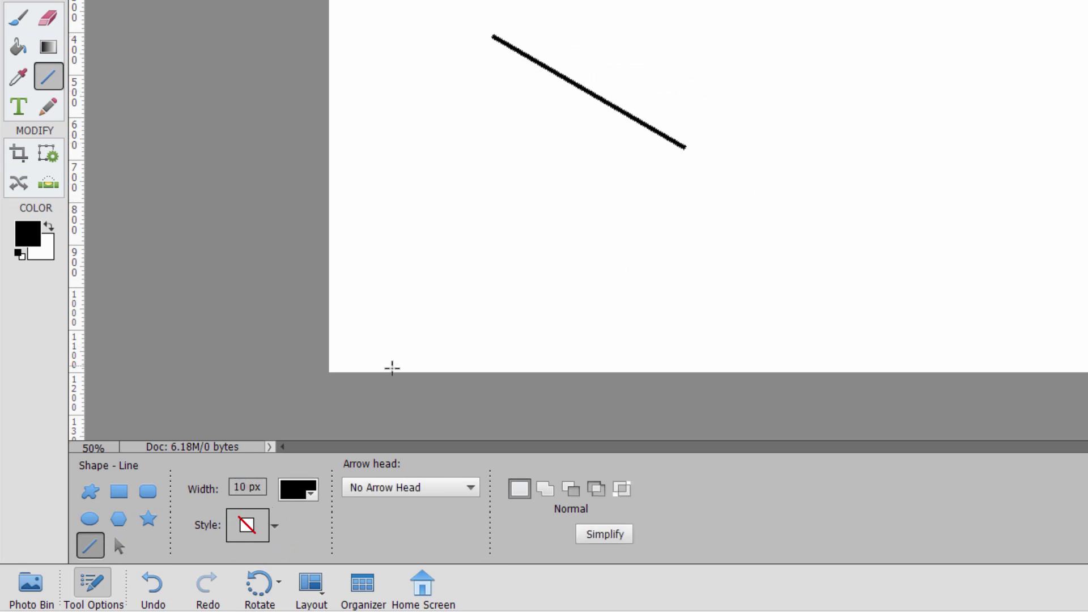
# - Draw two black arrows, one headed at its start and one headed at its end
pyautogui.click(472, 488)
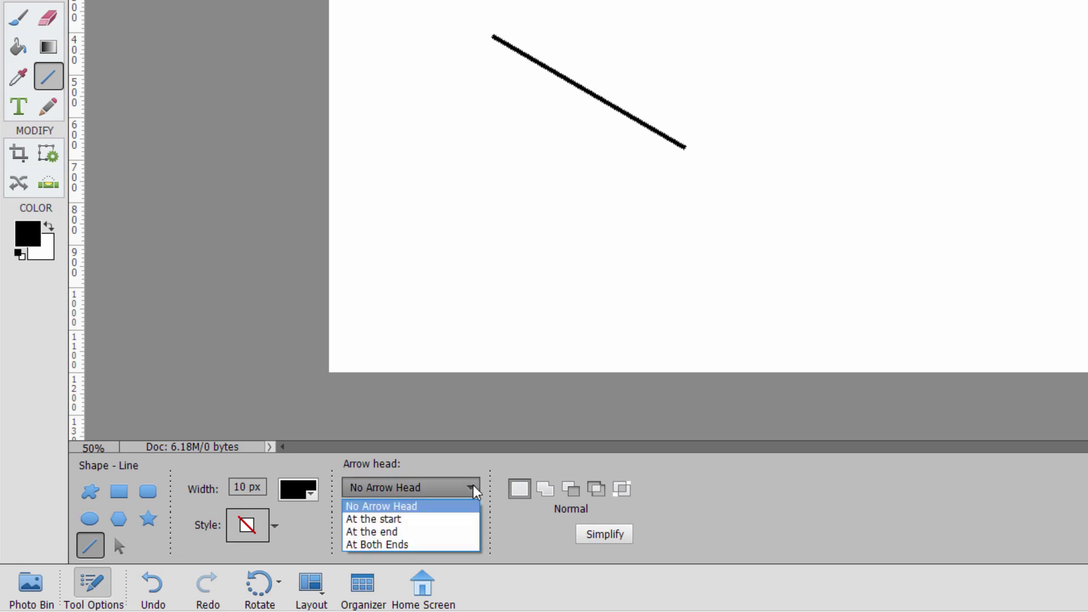
pyautogui.click(422, 519)
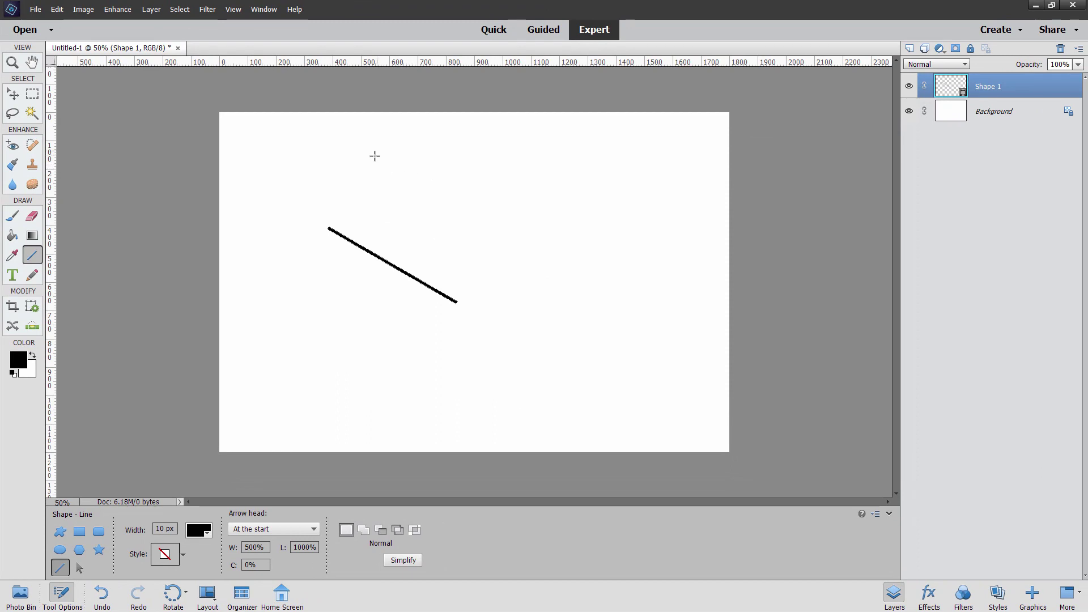
pyautogui.moveTo(374, 156); pyautogui.dragTo(501, 233)
pyautogui.click(274, 529)
pyautogui.click(276, 556)
pyautogui.moveTo(341, 193); pyautogui.dragTo(478, 275)
# - Draw two arrows headed at both ends, the second with 40% arrowhead concavity
pyautogui.click(247, 529)
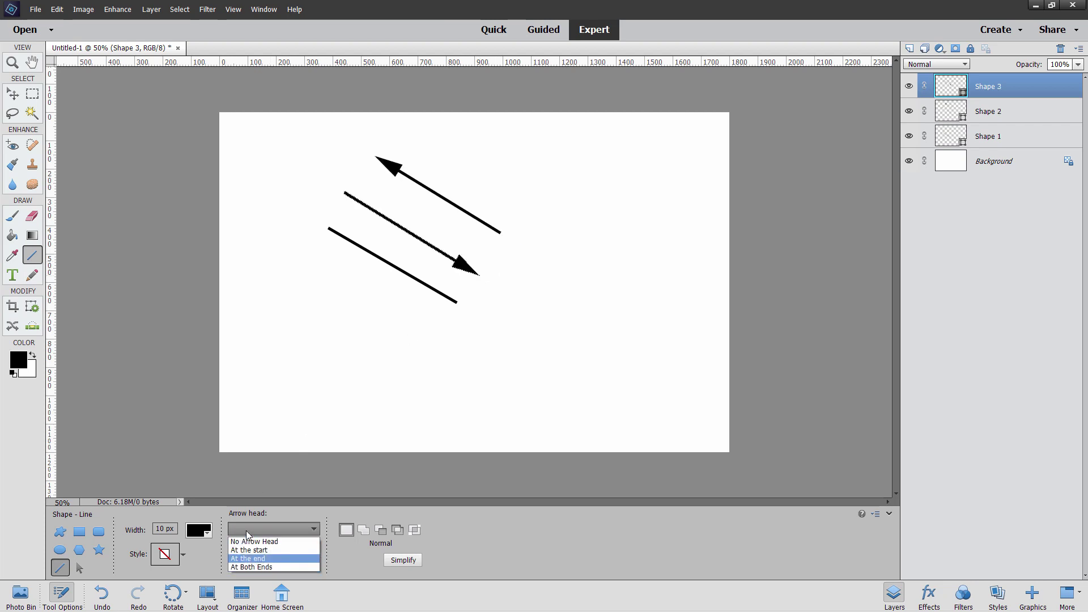
pyautogui.click(251, 567)
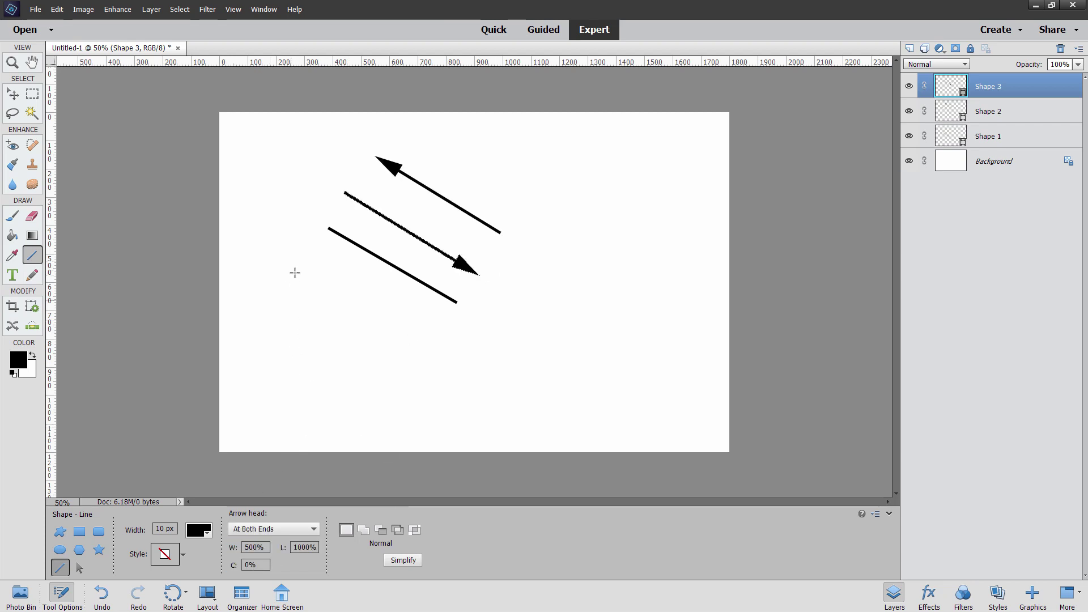
pyautogui.moveTo(295, 271); pyautogui.dragTo(432, 357)
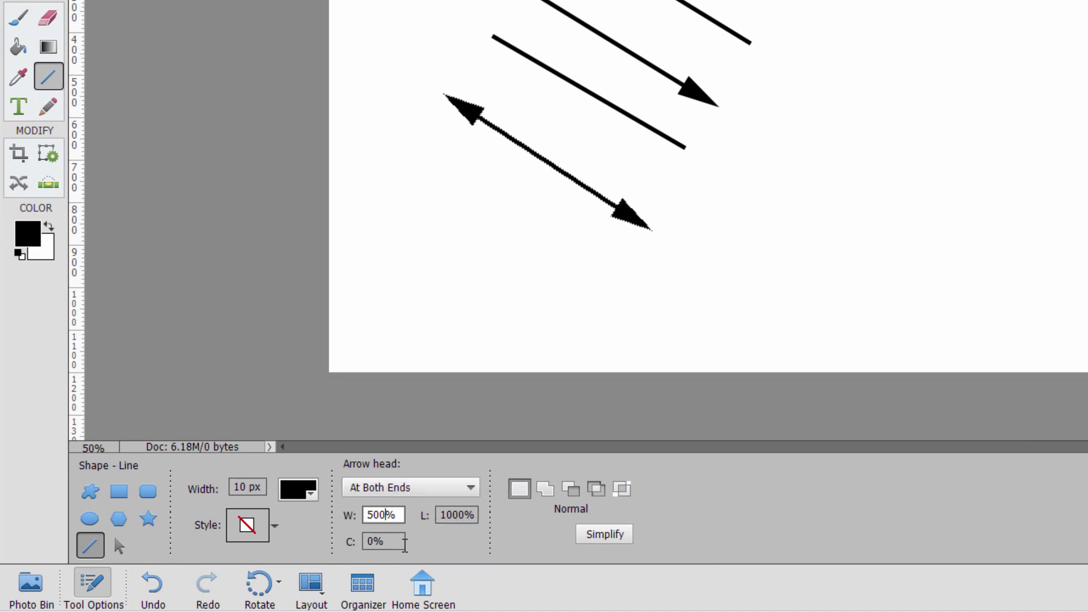
pyautogui.click(350, 543)
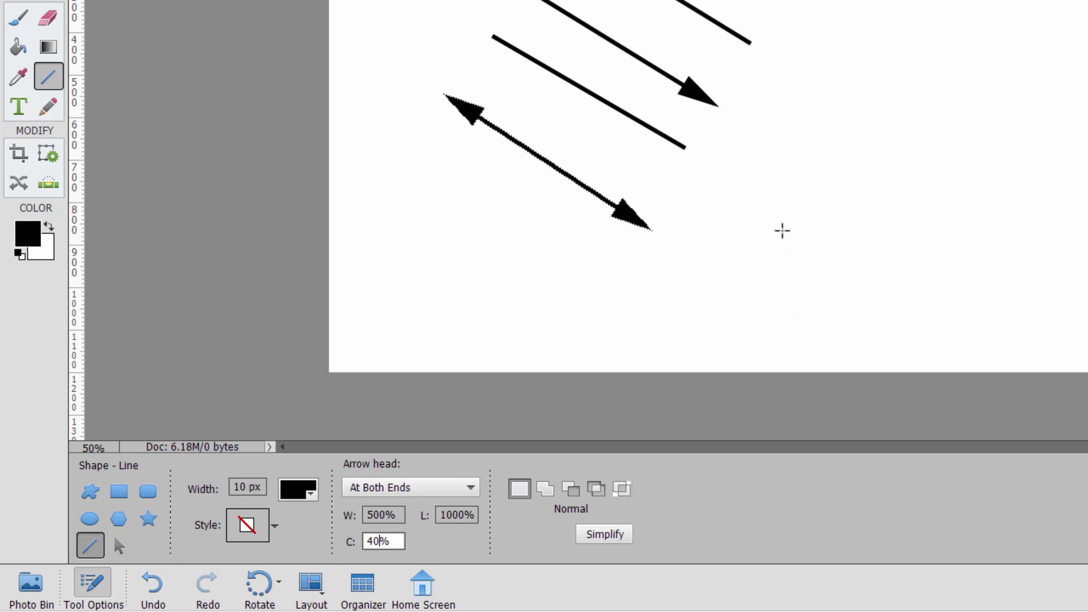
pyautogui.moveTo(779, 207); pyautogui.dragTo(964, 338)
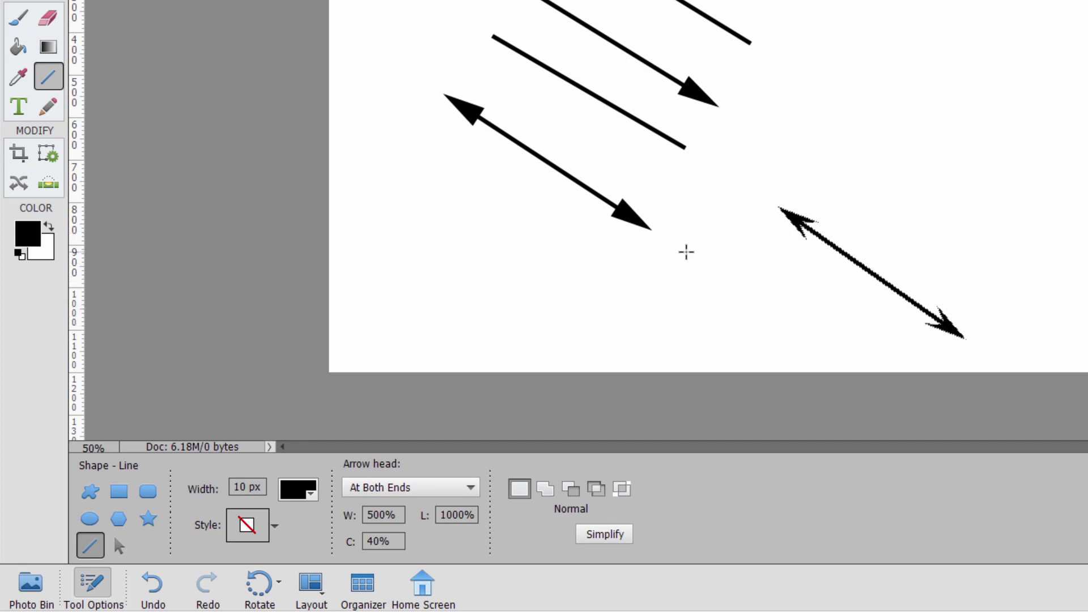
# - Switch to the Custom Shape tool and delete all the arrow layers
pyautogui.click(90, 491)
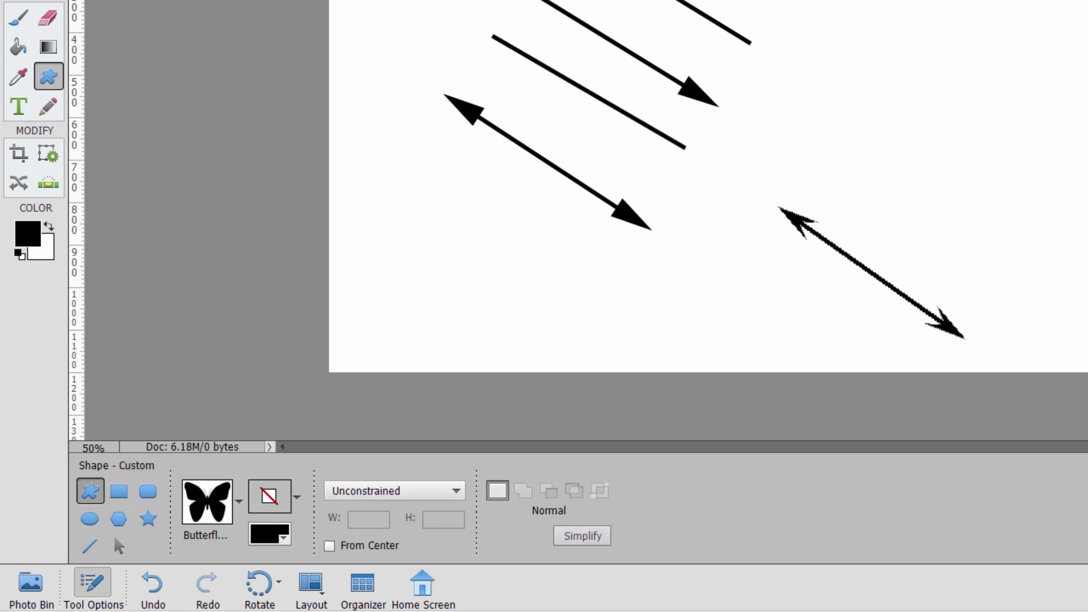
pyautogui.press('Delete')
pyautogui.click(759, 37)
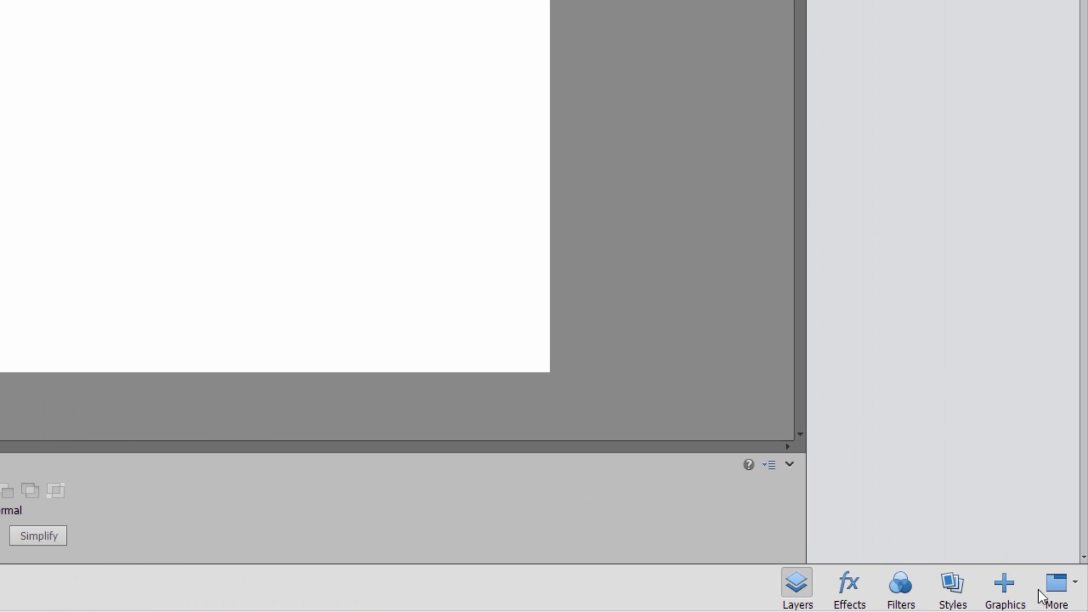
# - Place the rabbit from the Graphics library's Shapes category, cancel resizing, and show the Layers panel
pyautogui.click(1004, 586)
pyautogui.click(900, 73)
pyautogui.click(905, 126)
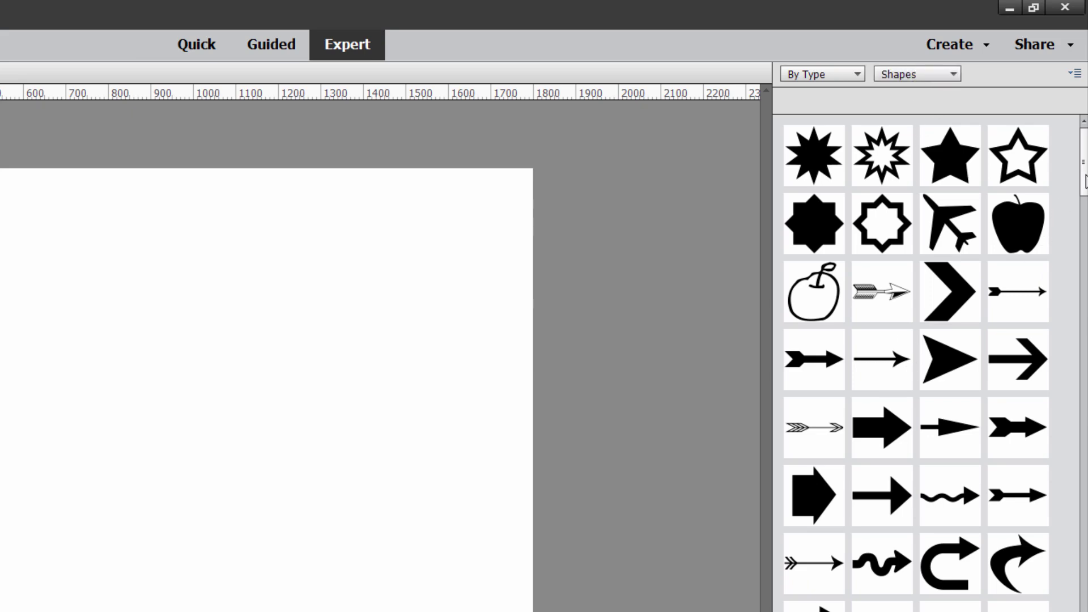
pyautogui.moveTo(1084, 184); pyautogui.dragTo(1083, 607)
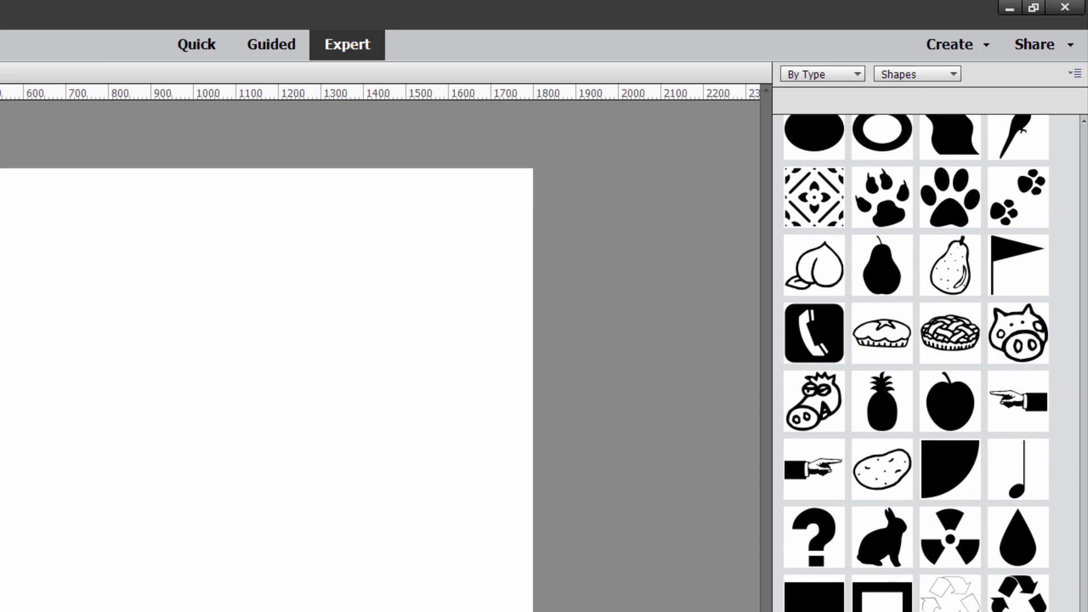
pyautogui.doubleClick(891, 536)
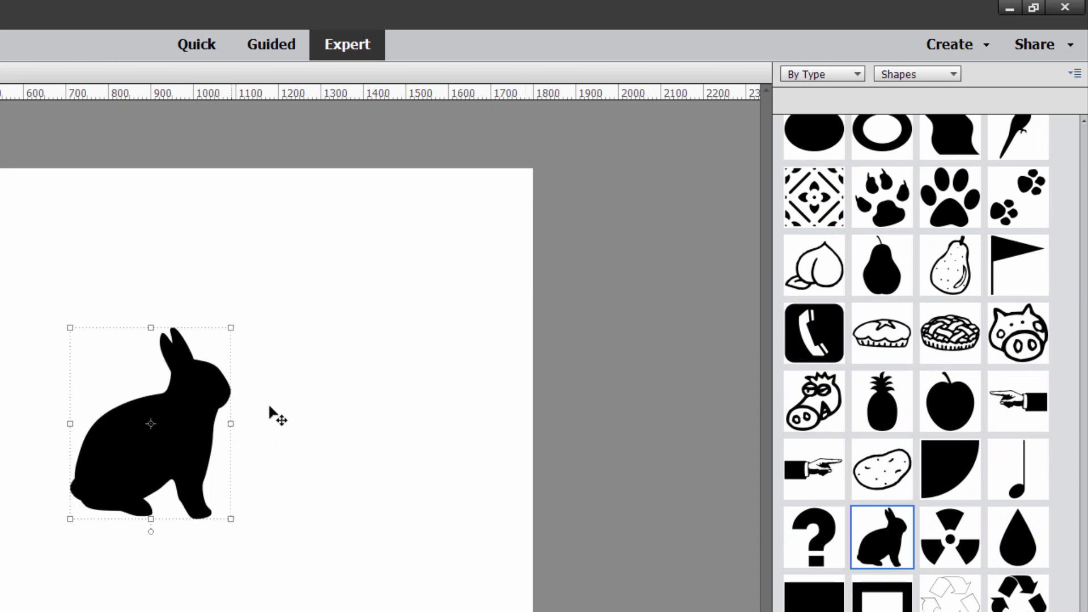
pyautogui.moveTo(230, 518); pyautogui.dragTo(269, 564)
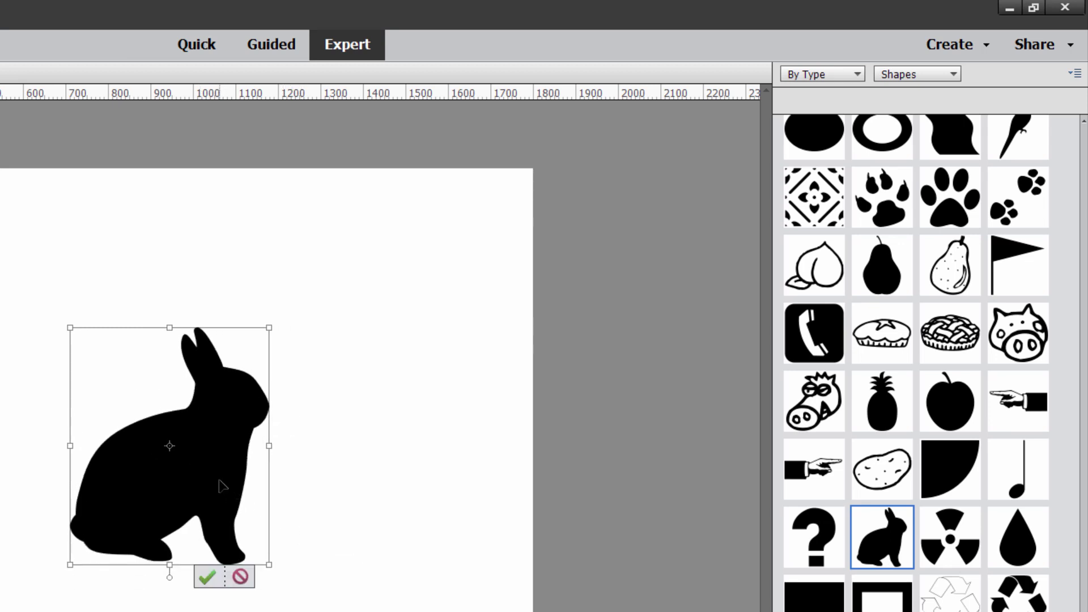
pyautogui.click(240, 576)
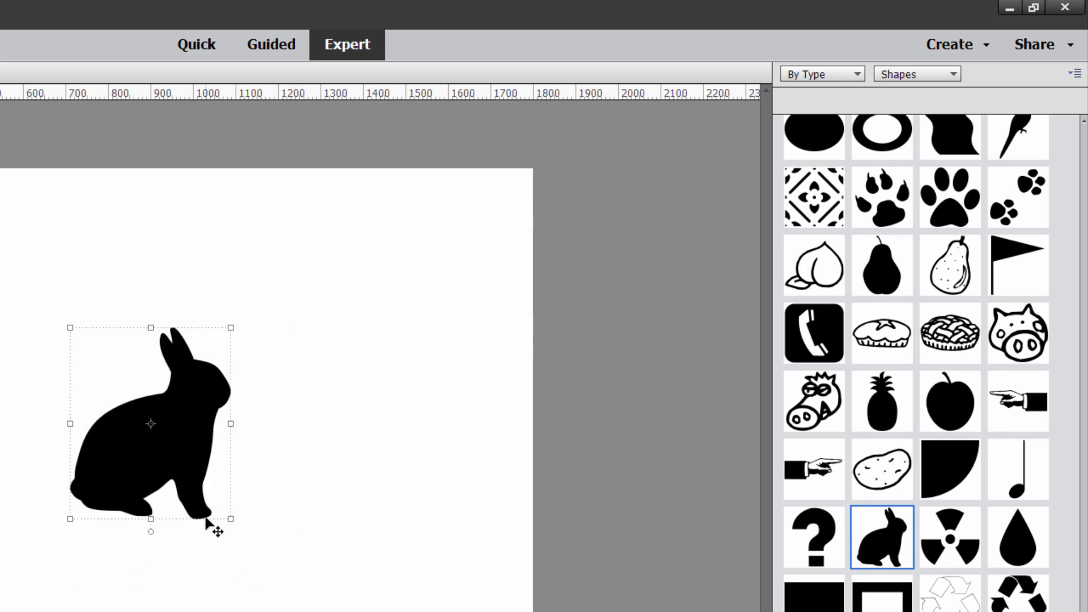
pyautogui.press('F11')
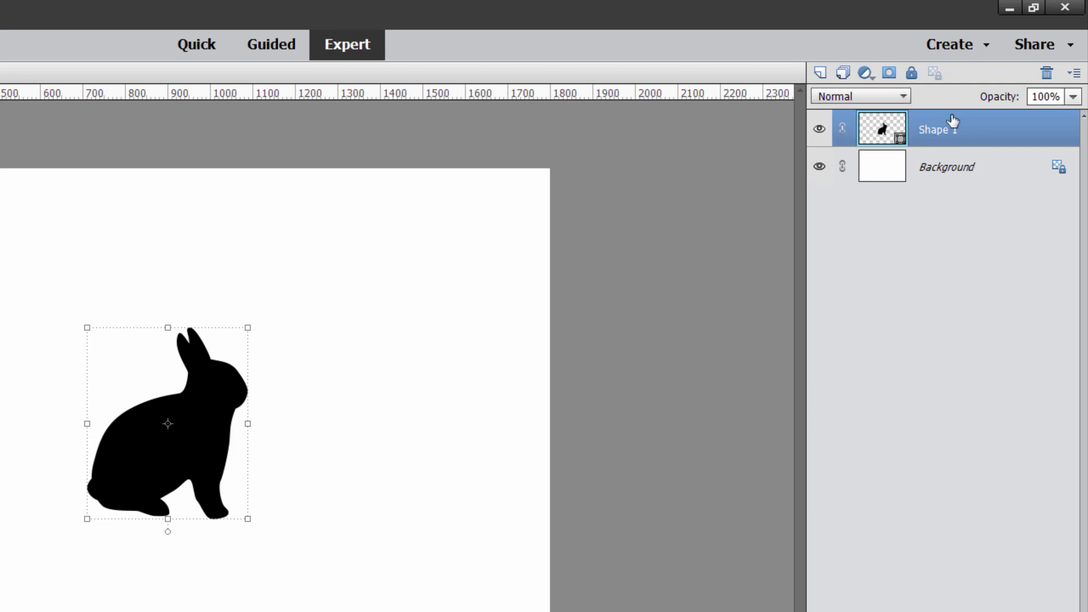
# - Delete the Shape 1 rabbit layer and pick Rabbit from the All Elements Shapes set
pyautogui.click(1046, 72)
pyautogui.click(219, 343)
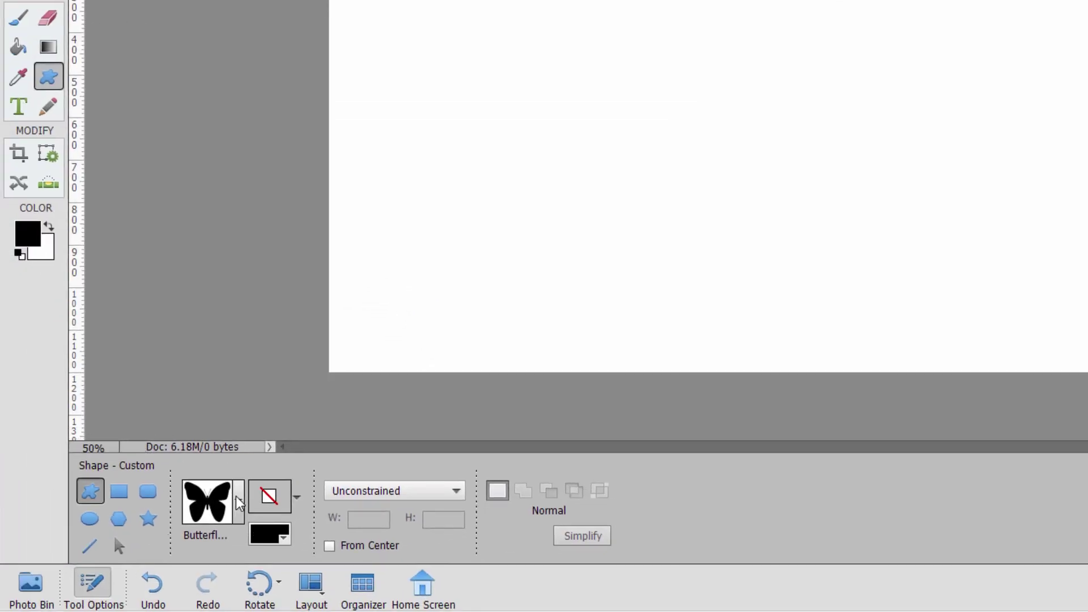
pyautogui.click(239, 501)
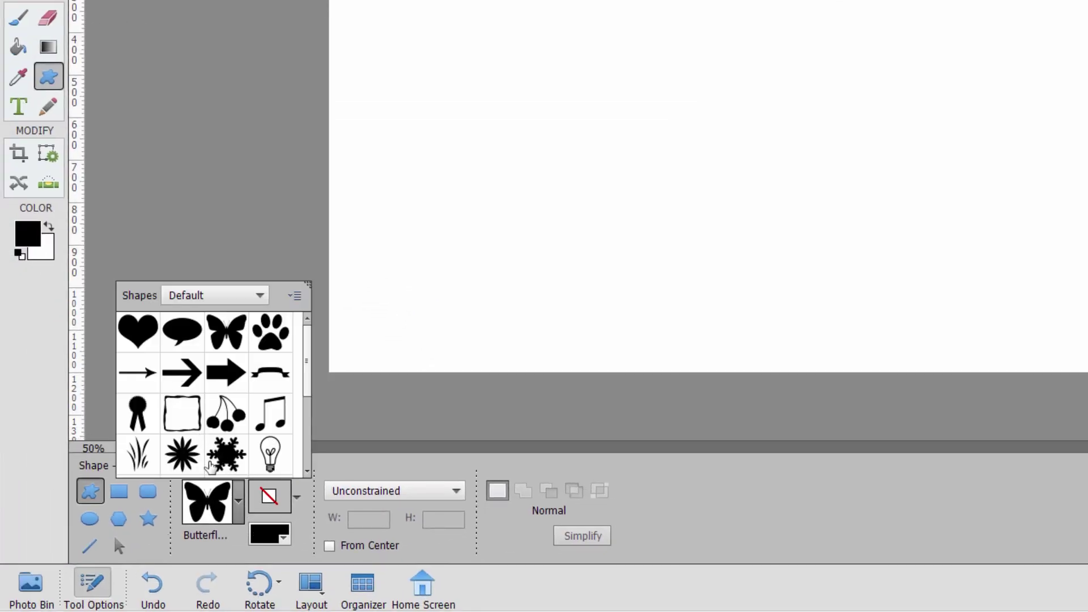
pyautogui.moveTo(311, 380)
pyautogui.mouseDown()
pyautogui.moveTo(315, 447)
pyautogui.moveTo(317, 371)
pyautogui.mouseUp()
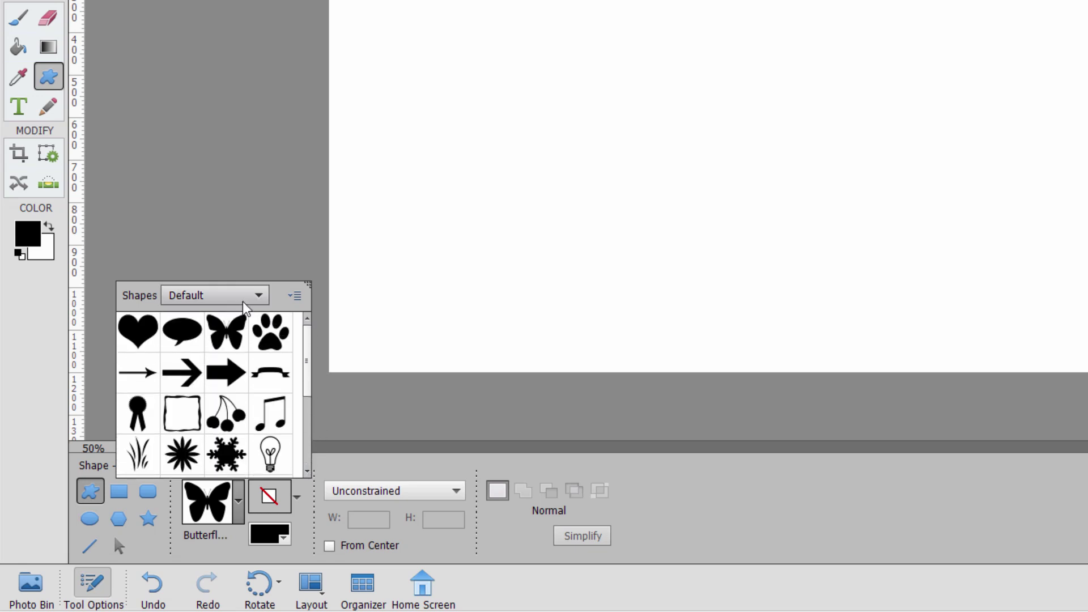
pyautogui.click(261, 295)
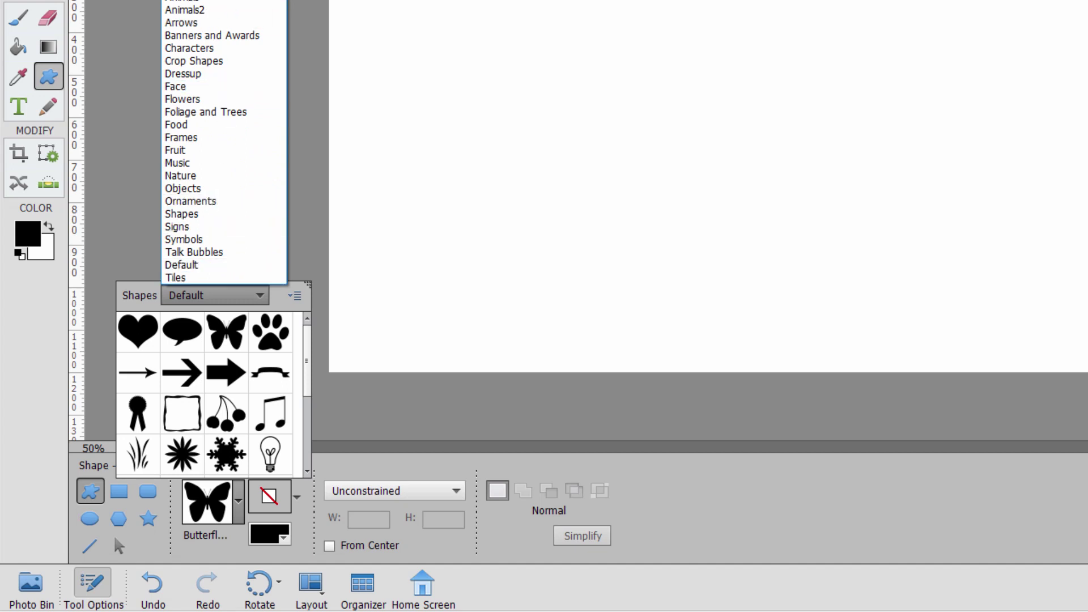
pyautogui.click(187, 2)
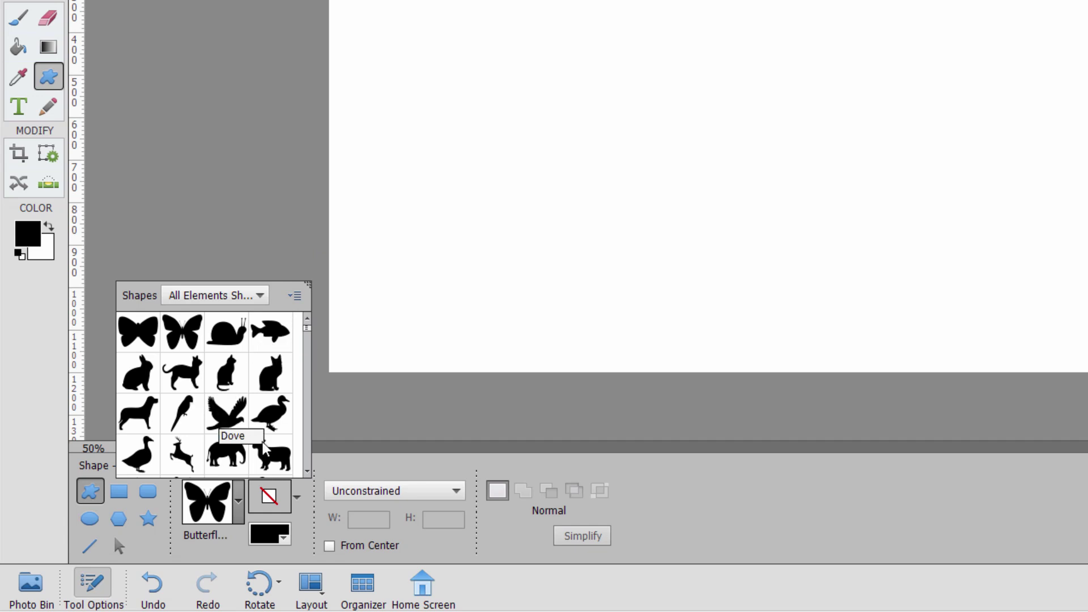
pyautogui.scroll(-3, 311, 467)
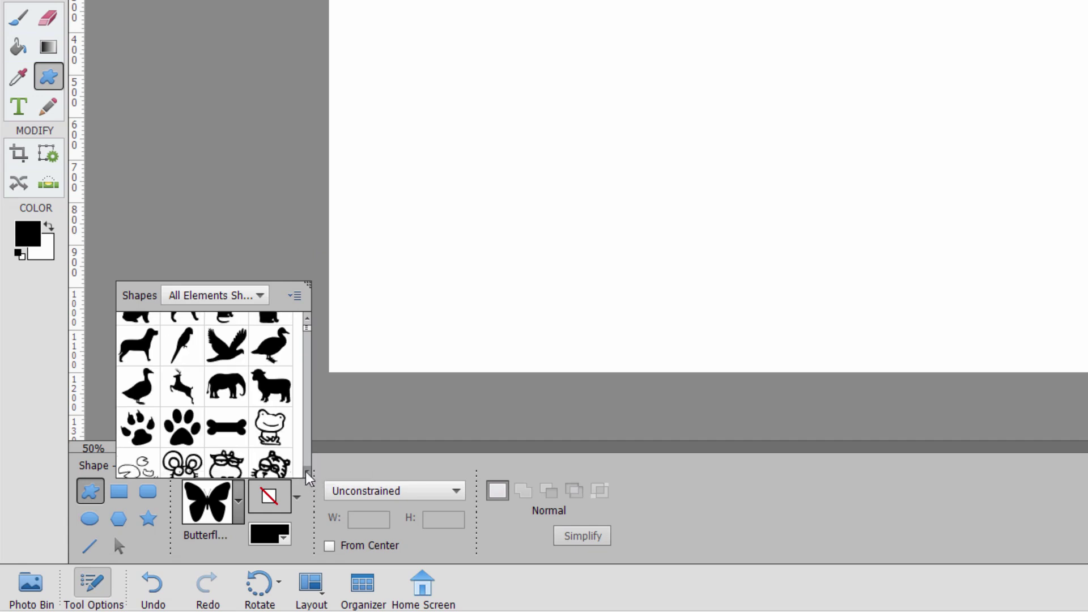
pyautogui.scroll(-3, 306, 471)
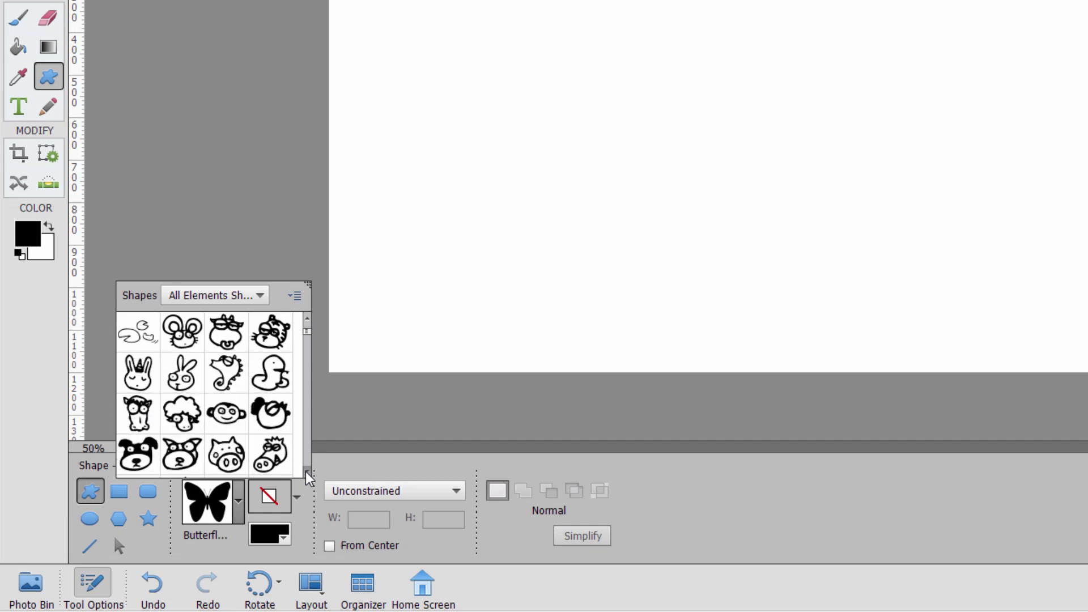
pyautogui.scroll(-6, 303, 459)
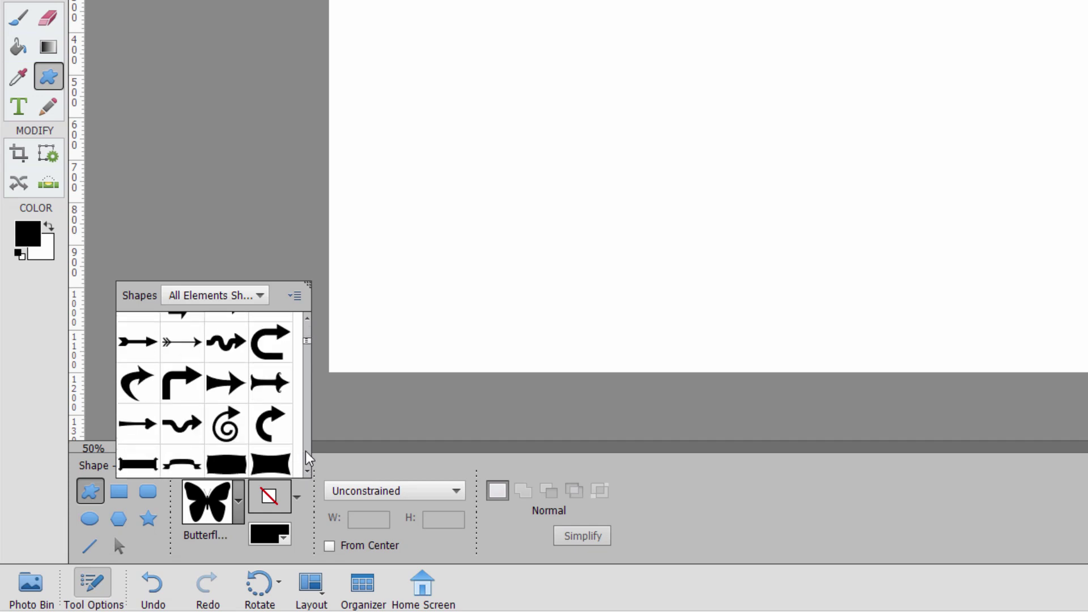
pyautogui.scroll(10, 306, 351)
pyautogui.click(138, 372)
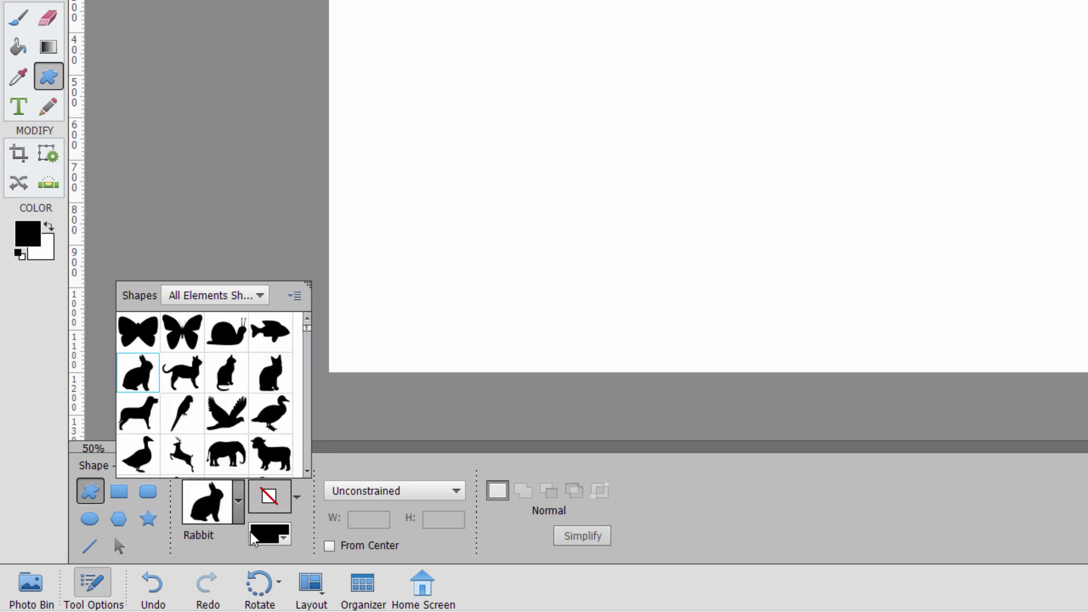
# - Set the fill to brown and draw a large rabbit centre-right and a smaller one upper-left
pyautogui.click(265, 539)
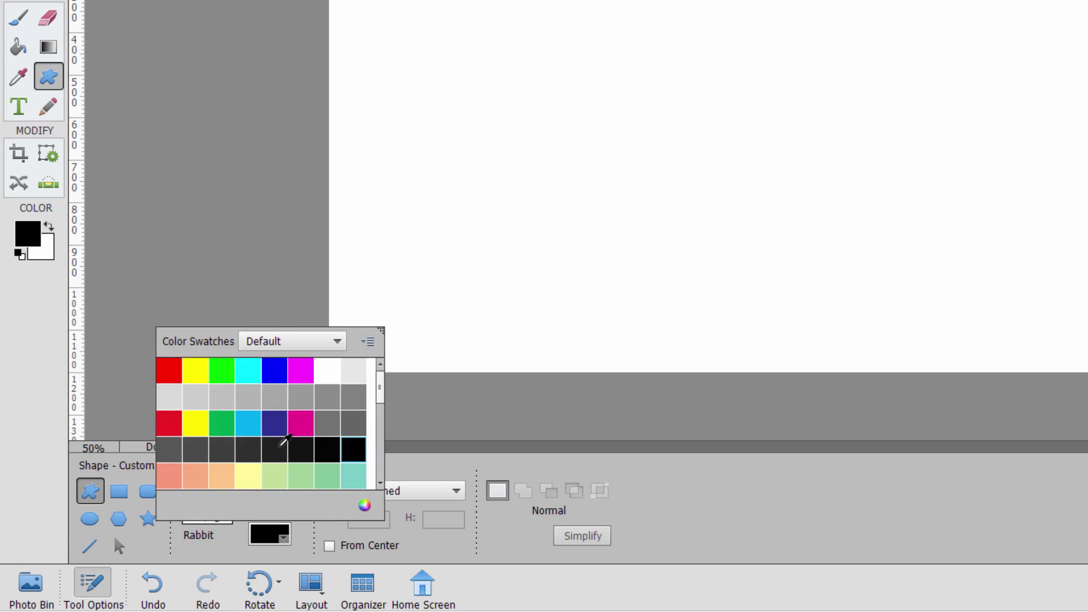
pyautogui.scroll(-5, 353, 462)
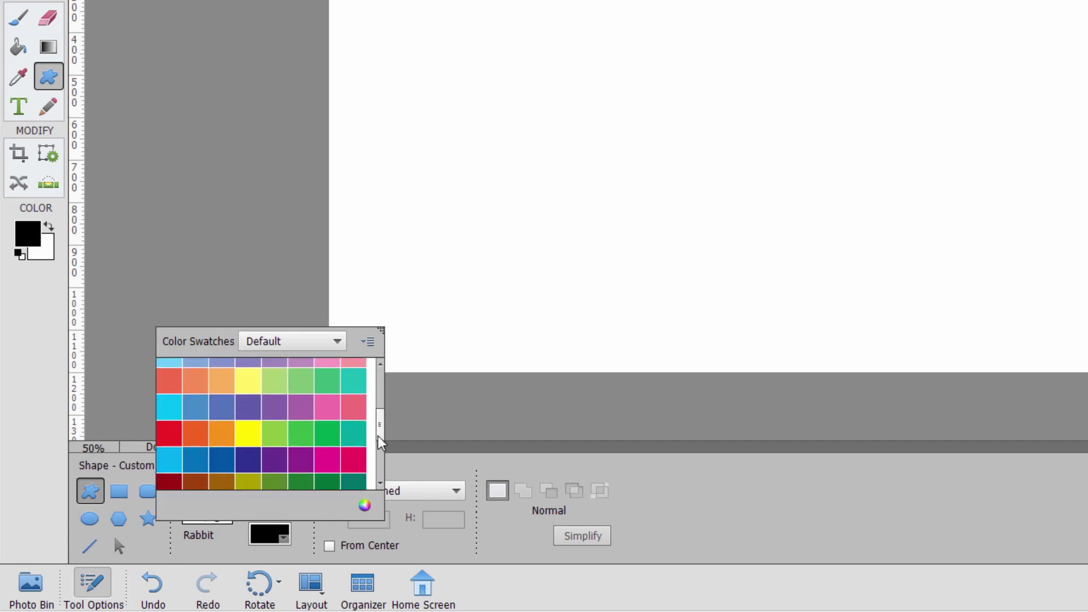
pyautogui.click(201, 436)
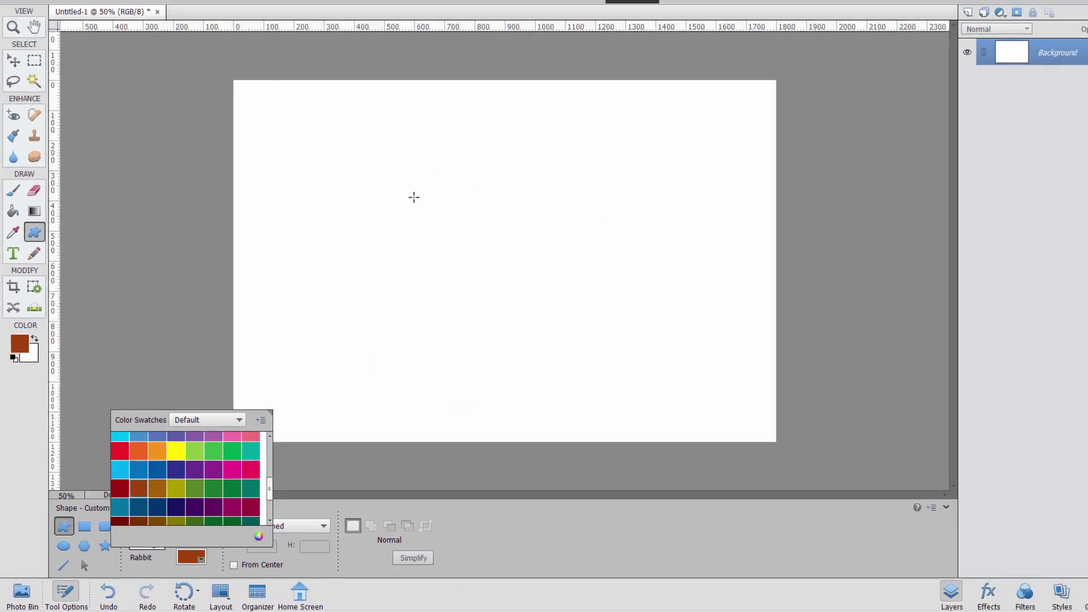
pyautogui.moveTo(586, 25); pyautogui.dragTo(720, 225)
pyautogui.moveTo(477, 353); pyautogui.dragTo(532, 393)
pyautogui.moveTo(297, 153); pyautogui.dragTo(418, 263)
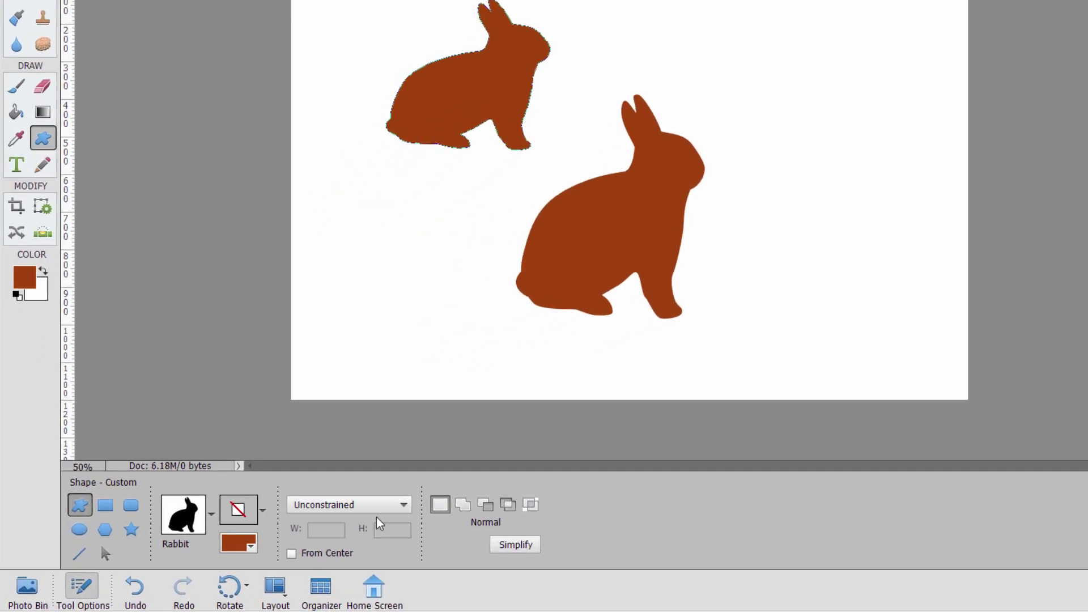
# - Leave the size constraint unchanged and apply the Inner Ridge bevel to the smaller rabbit
pyautogui.click(278, 531)
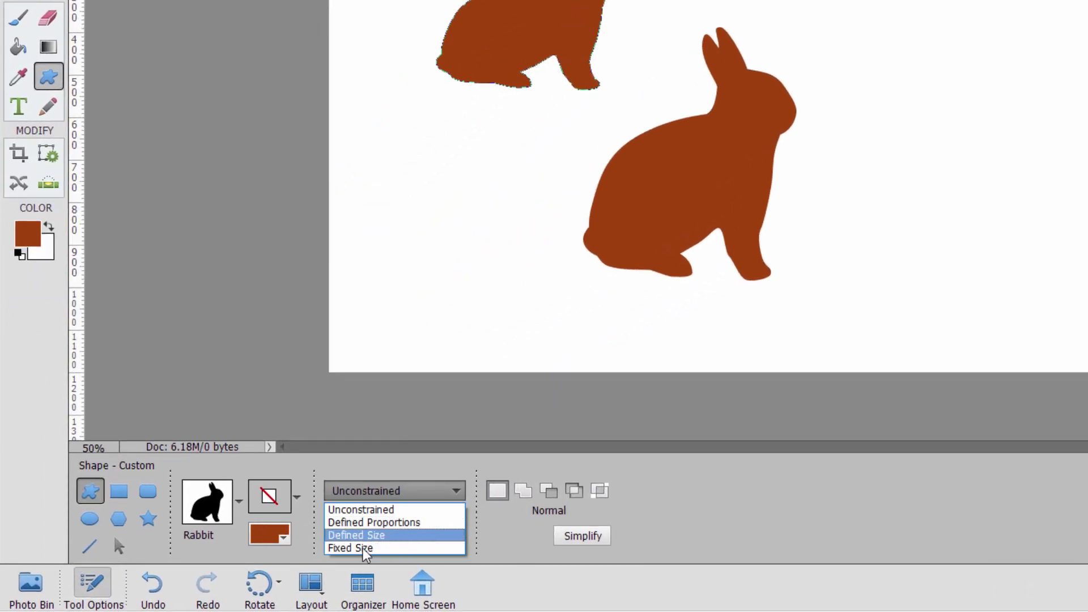
pyautogui.click(497, 567)
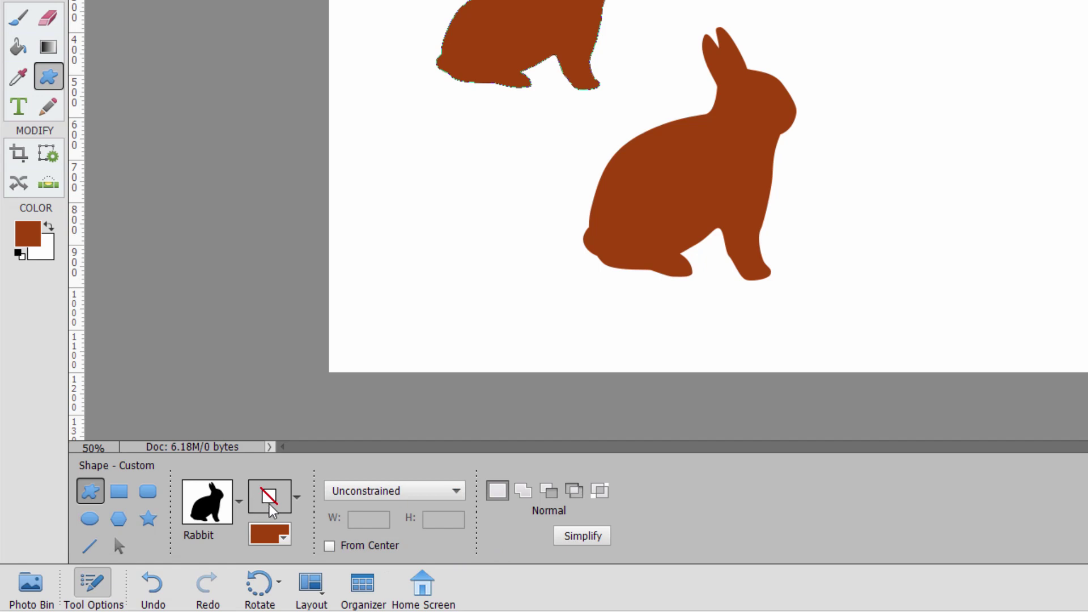
pyautogui.click(297, 499)
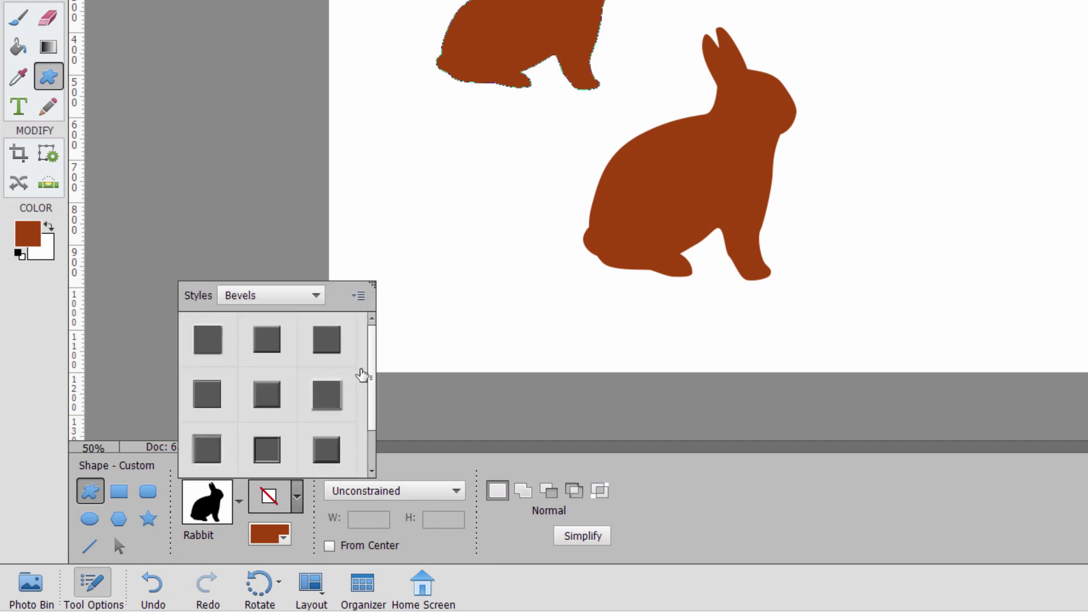
pyautogui.click(271, 447)
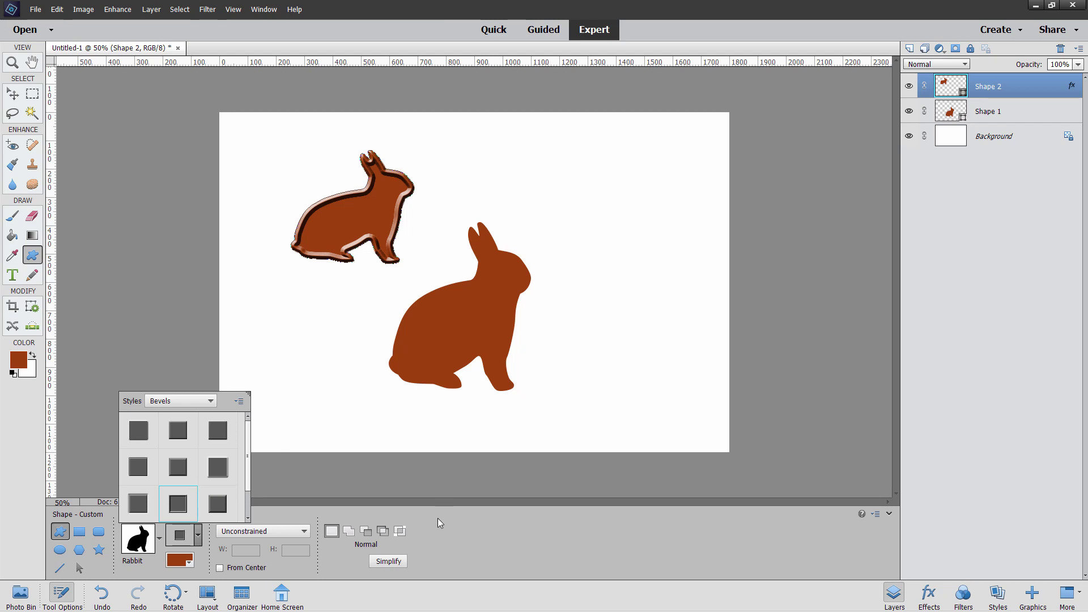
pyautogui.click(440, 536)
# - Undo the bevel, then apply the first Bevels style from the Styles library to the upper rabbit
pyautogui.hotkey('ctrl', 'z')
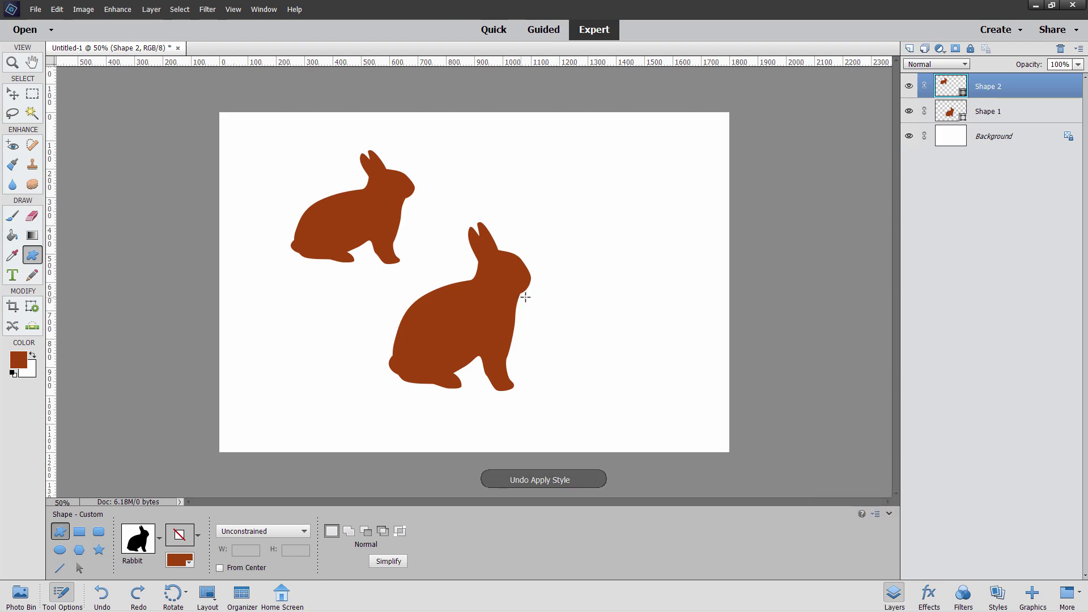
pyautogui.click(1003, 598)
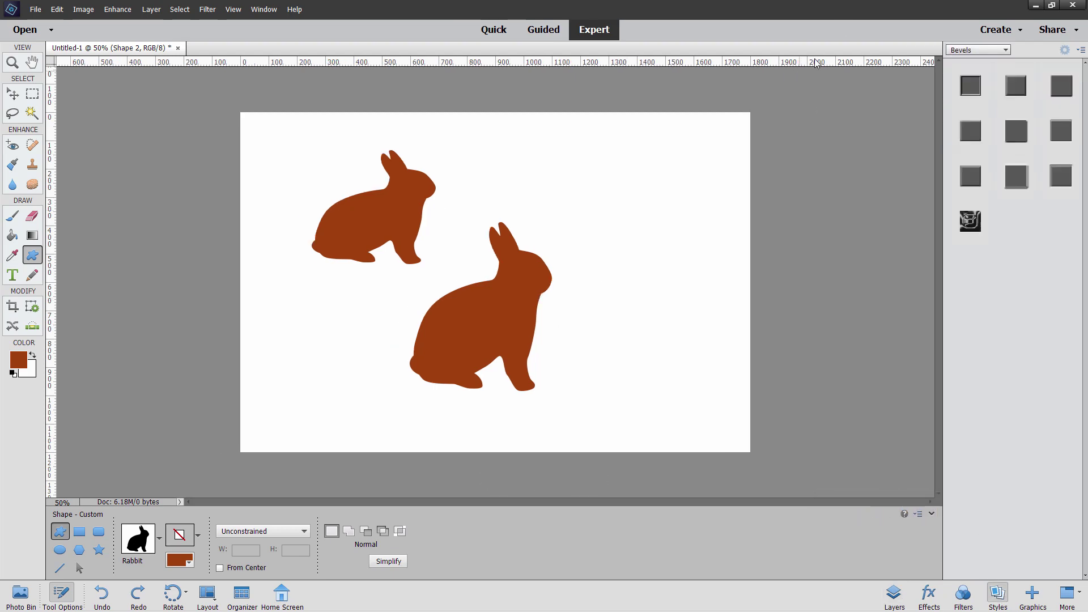
pyautogui.click(971, 86)
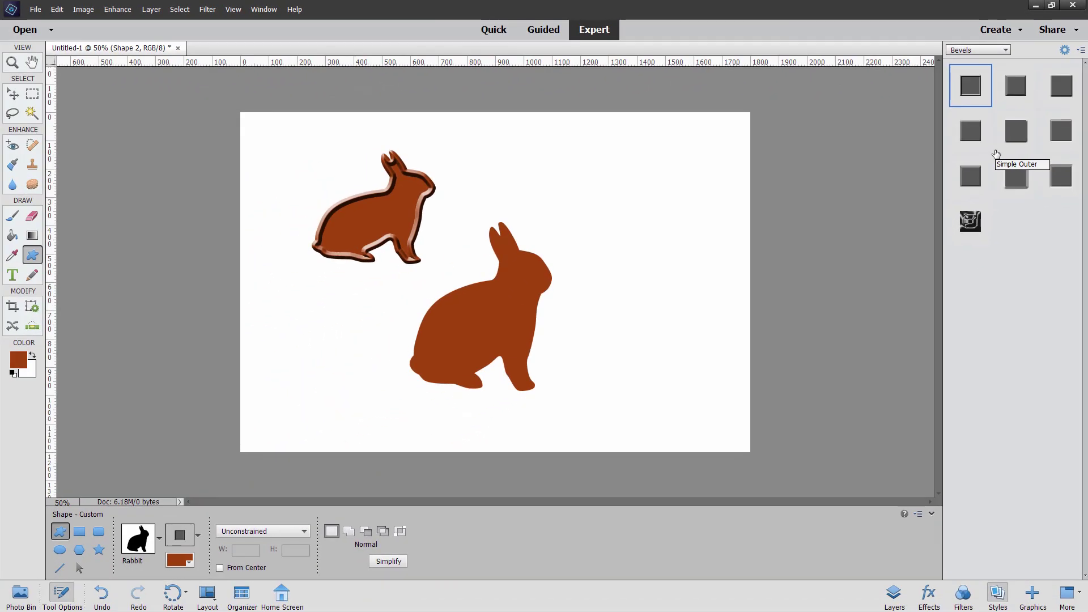
pyautogui.click(894, 594)
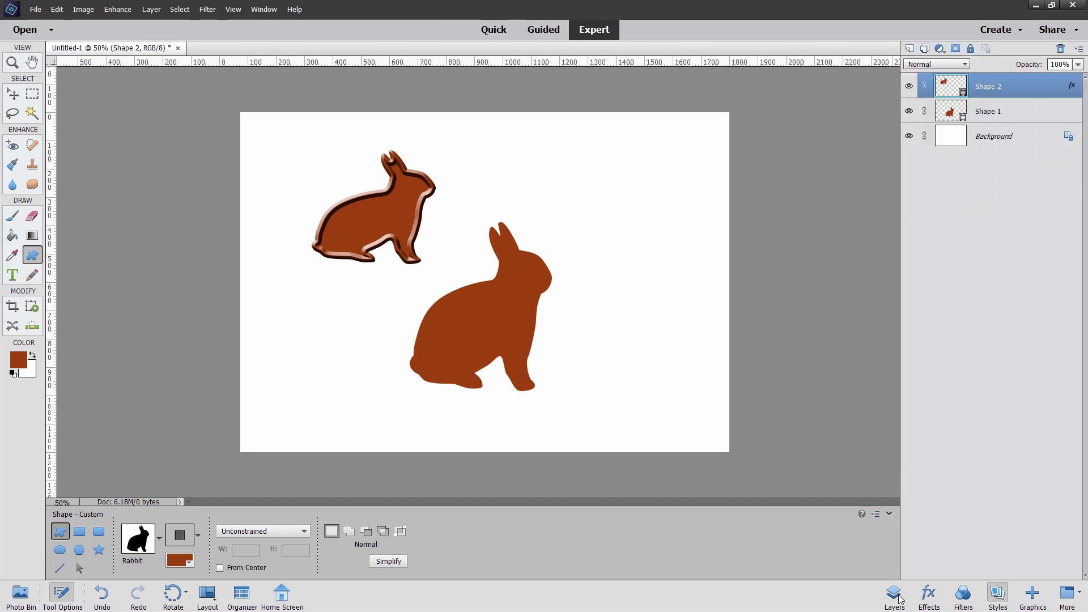
# - Inspect the upper rabbit's 21 px bevel settings, including Glow and Stroke, without changing anything
pyautogui.doubleClick(1072, 87)
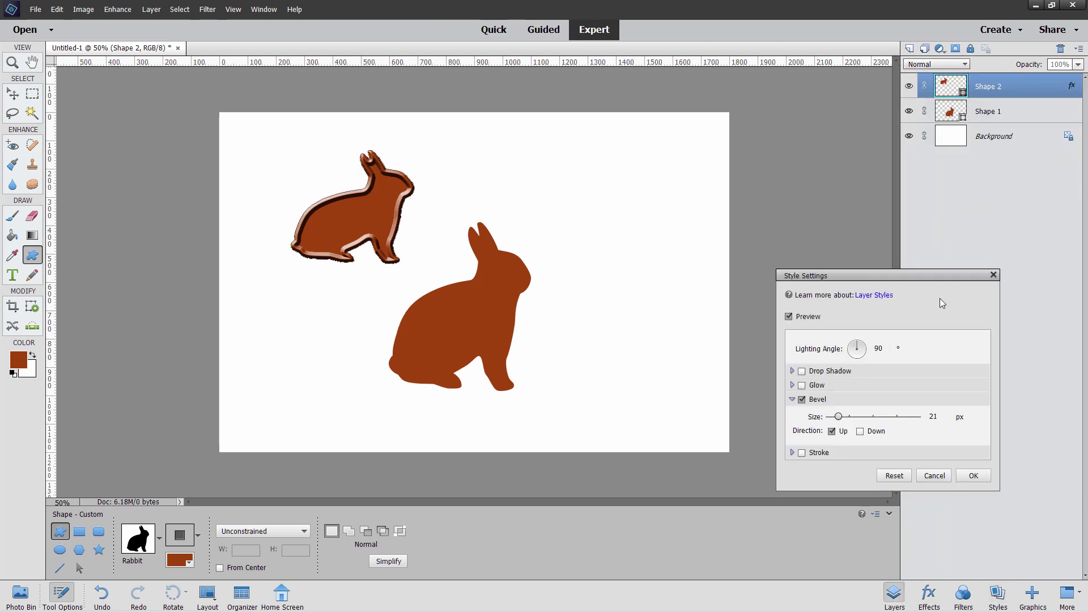
pyautogui.moveTo(895, 280); pyautogui.dragTo(879, 192)
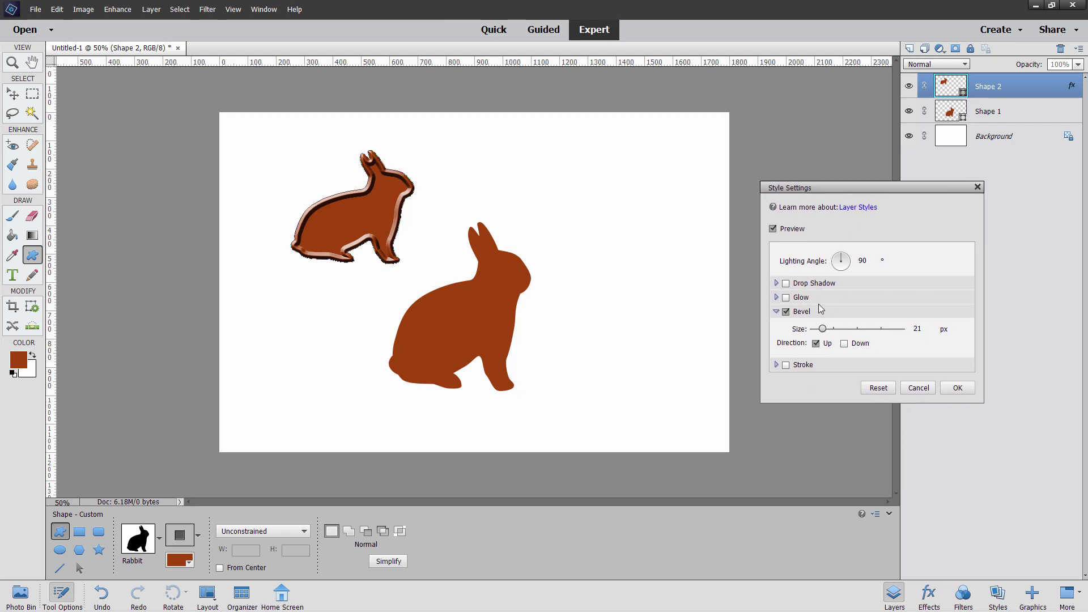
pyautogui.click(777, 298)
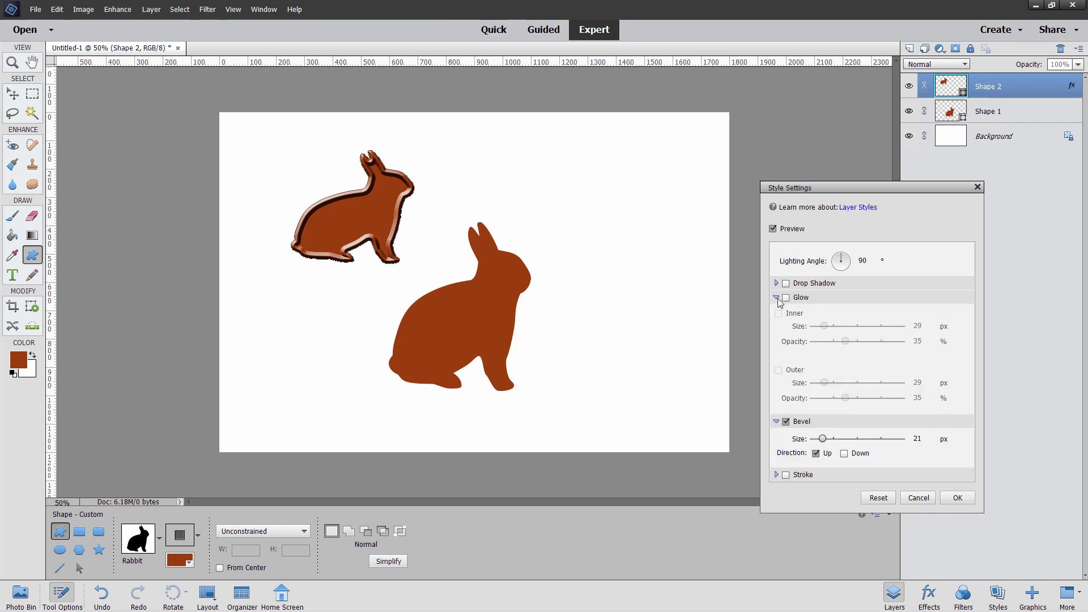
pyautogui.click(776, 298)
pyautogui.click(777, 365)
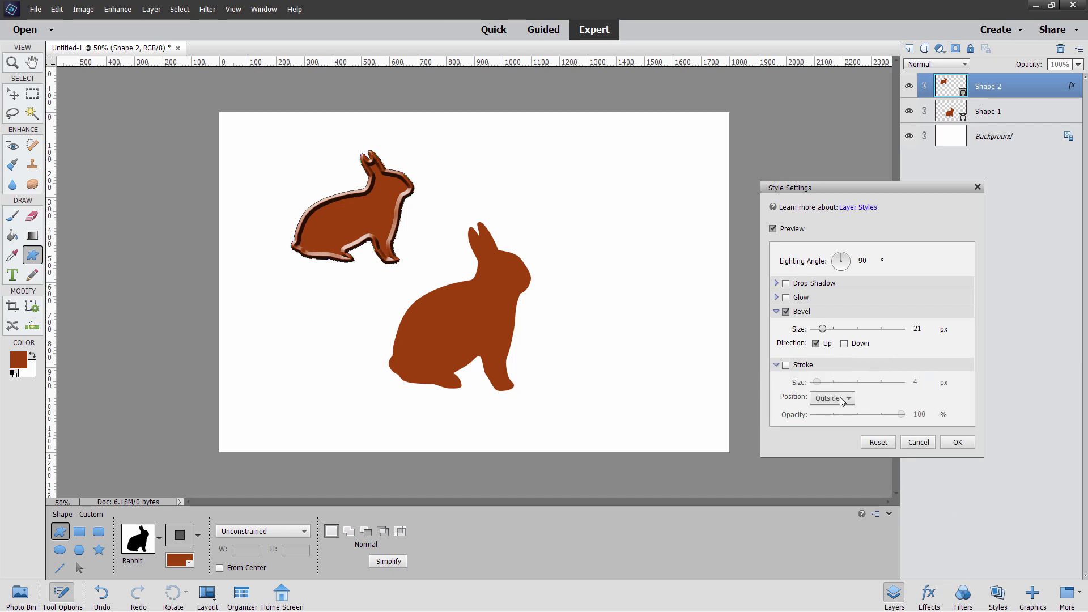
pyautogui.click(777, 365)
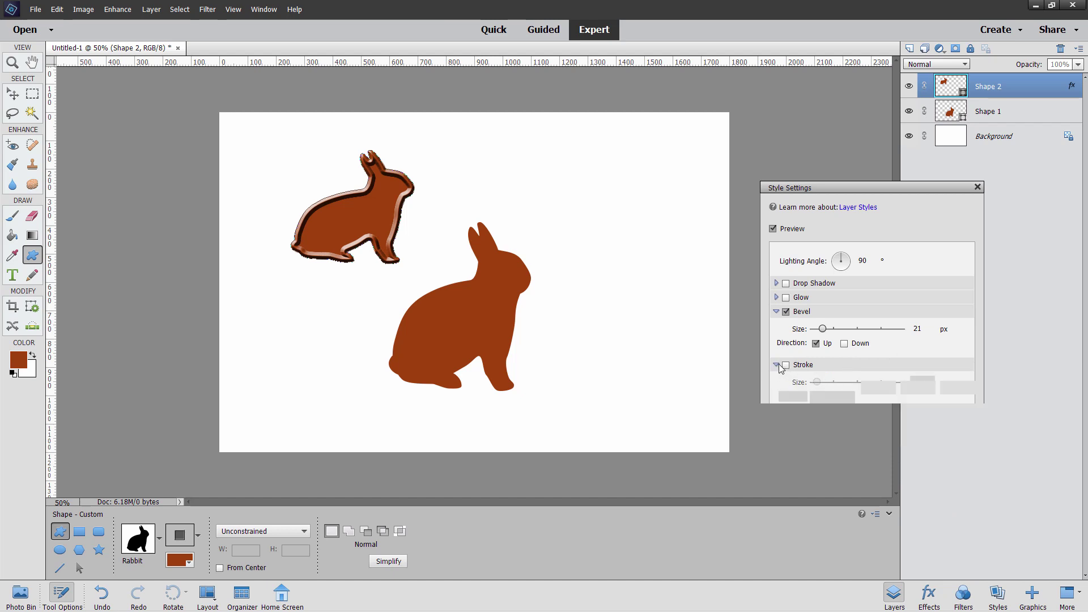
pyautogui.click(958, 383)
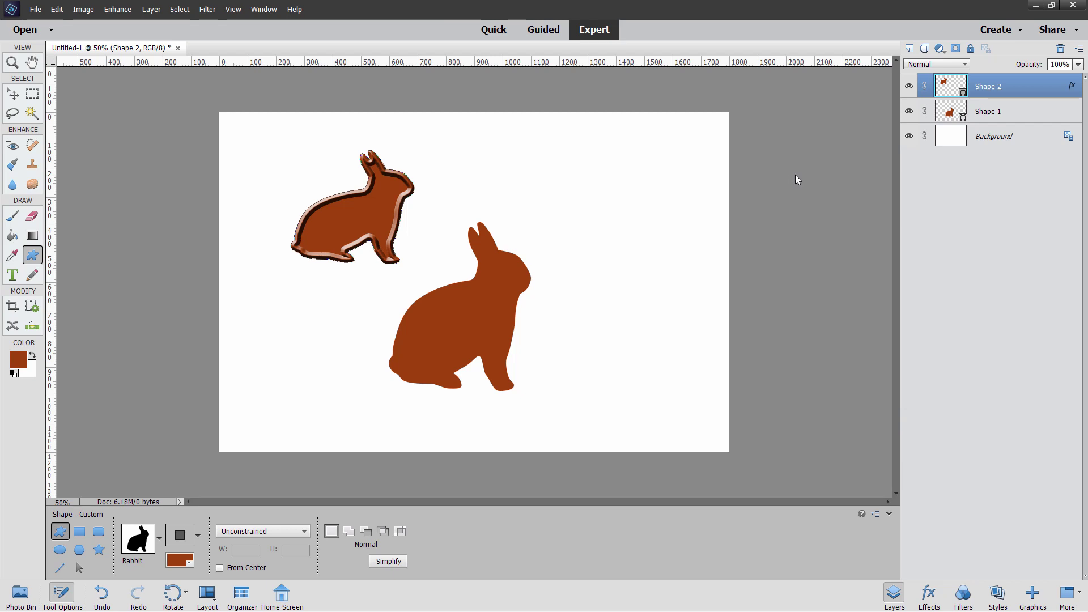
pyautogui.click(998, 592)
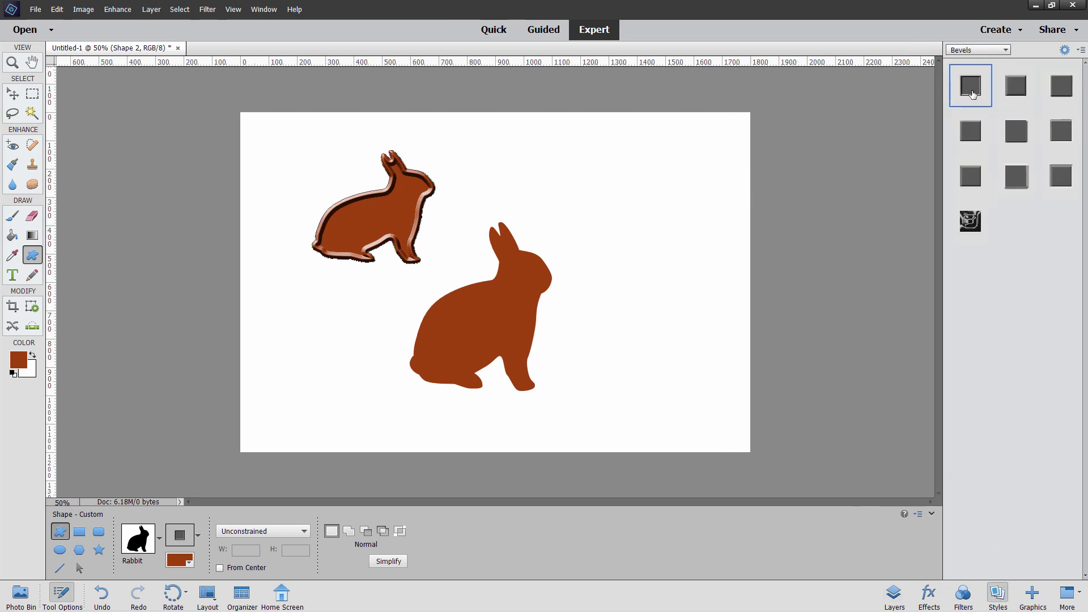
pyautogui.press('v')
pyautogui.press('F11')
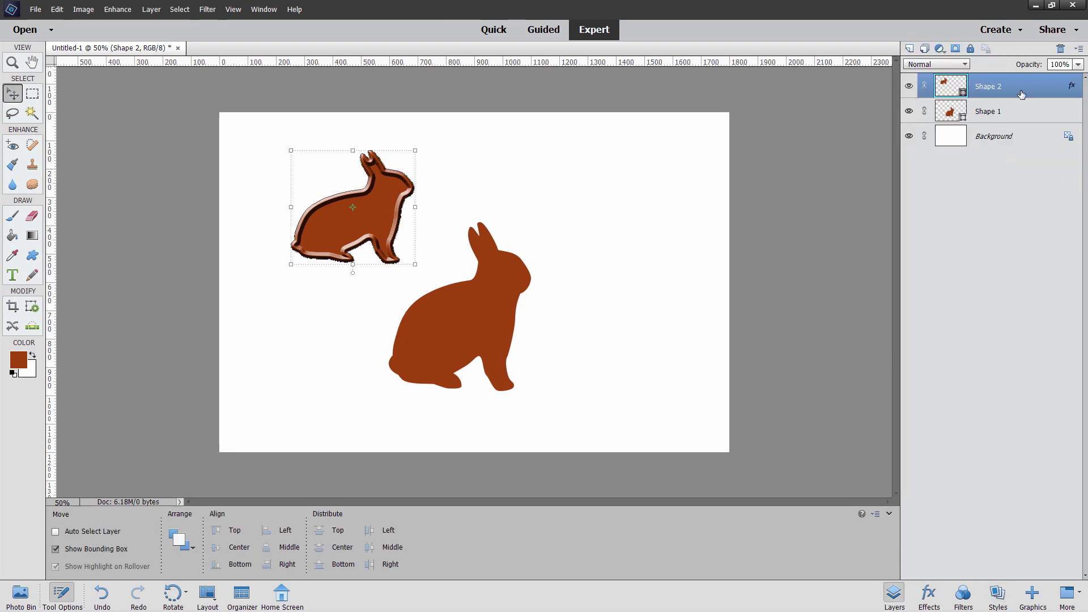
pyautogui.click(1006, 112)
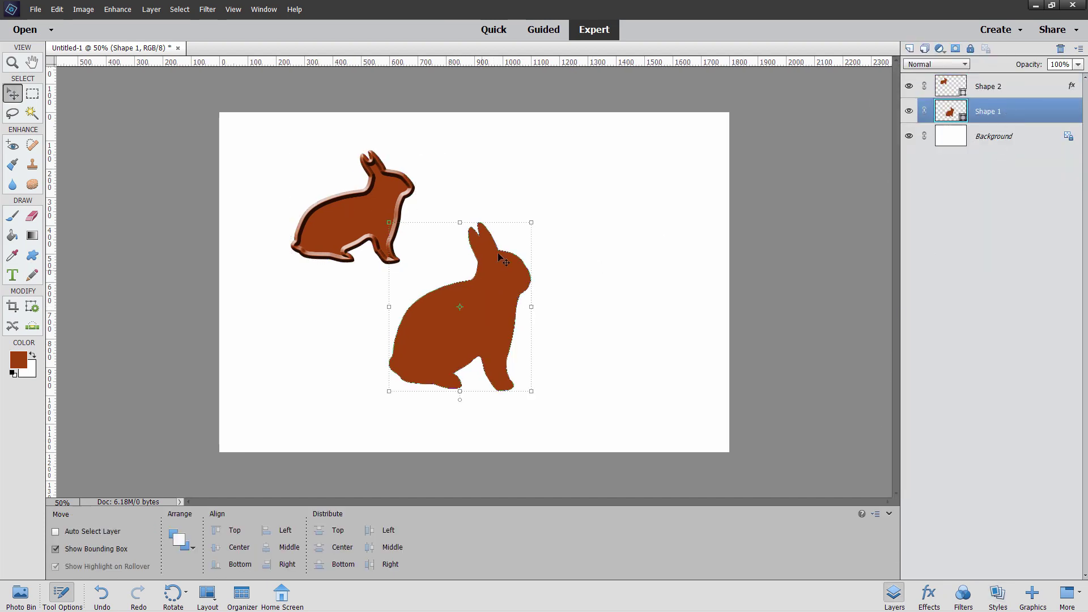
pyautogui.click(150, 9)
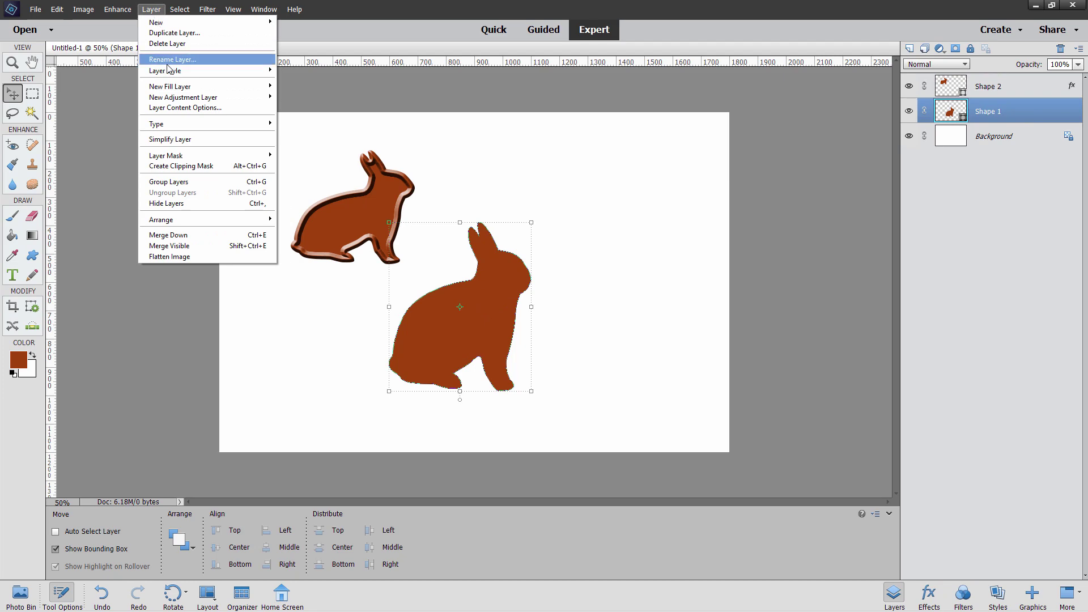
pyautogui.moveTo(171, 73)
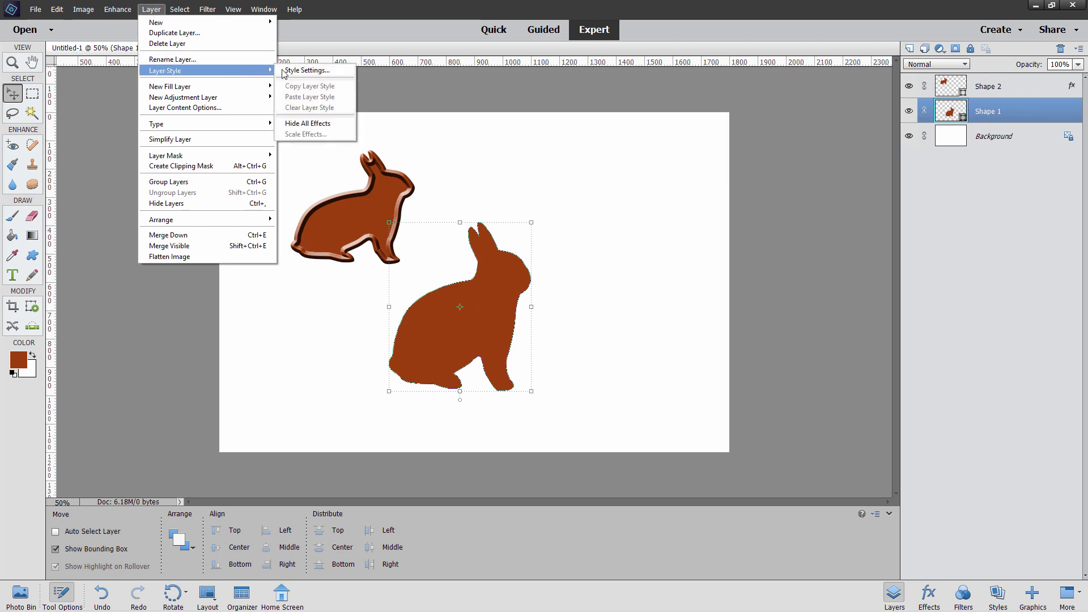
pyautogui.click(307, 70)
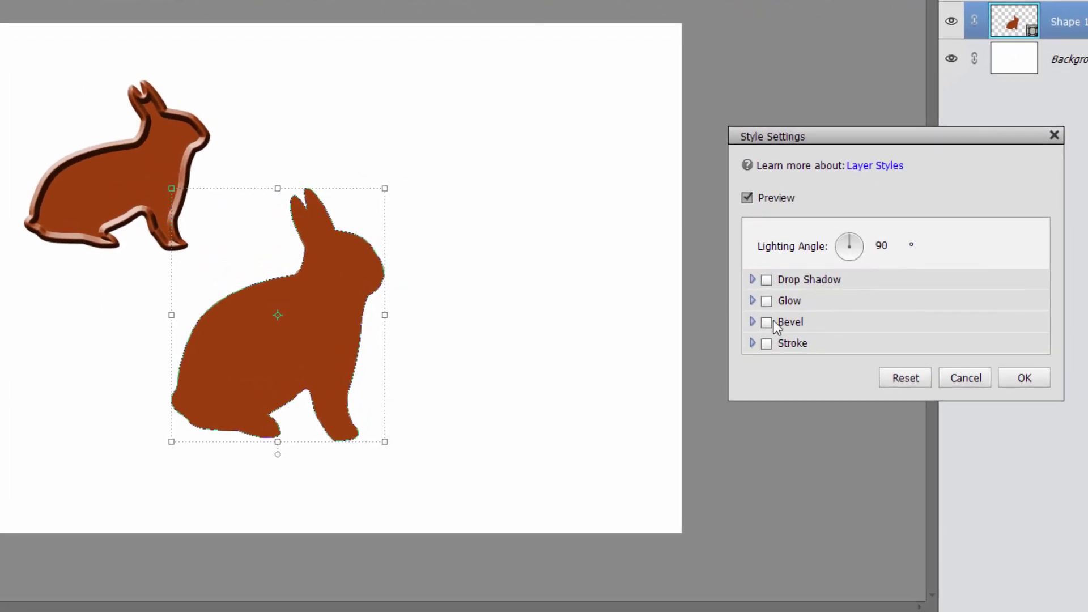
pyautogui.click(767, 323)
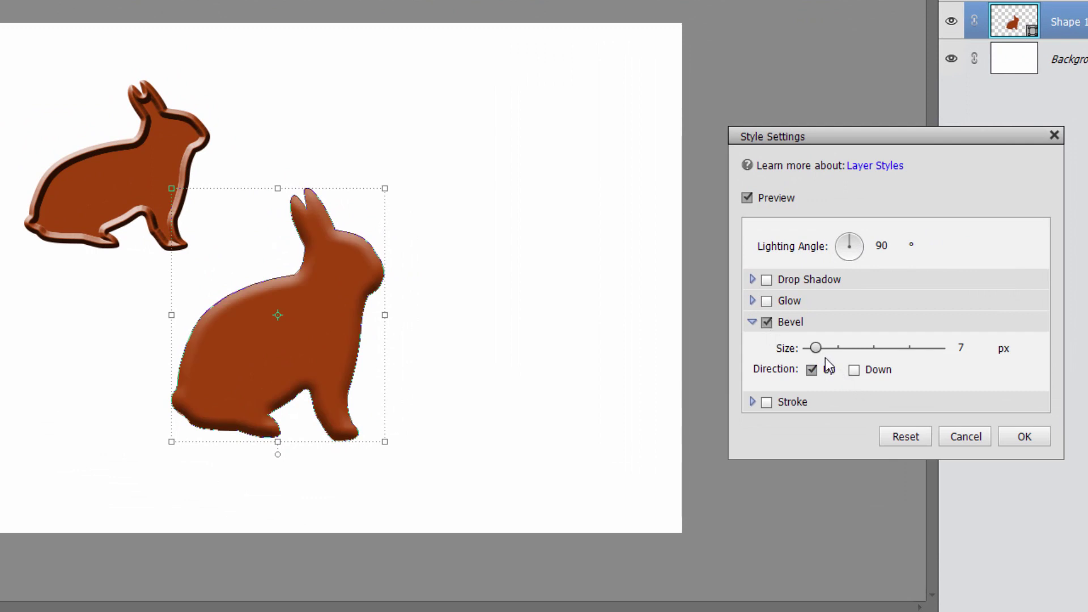
pyautogui.moveTo(823, 349); pyautogui.dragTo(828, 348)
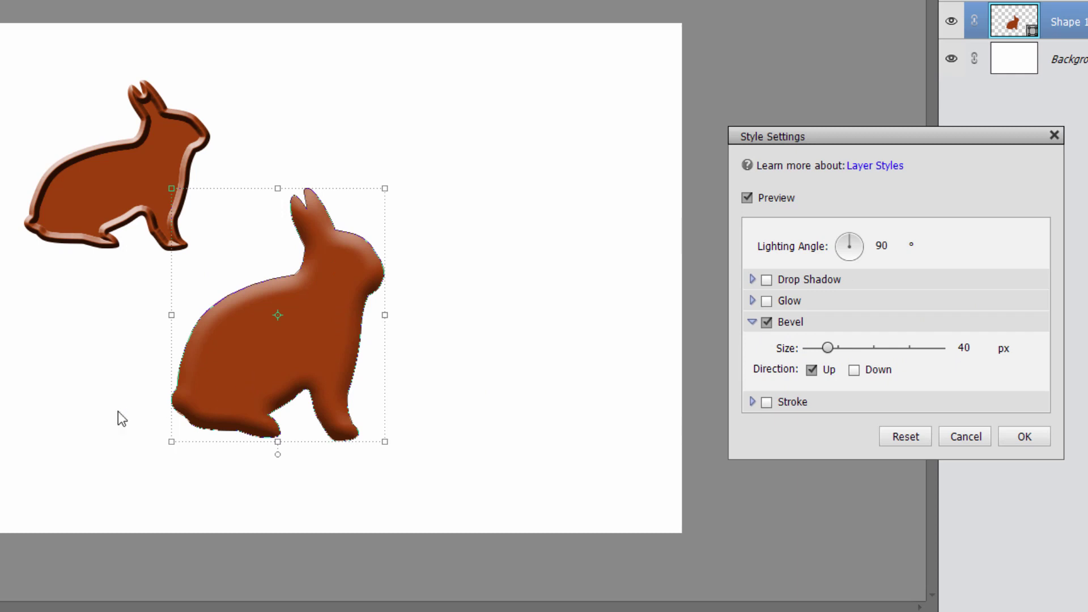
pyautogui.click(962, 437)
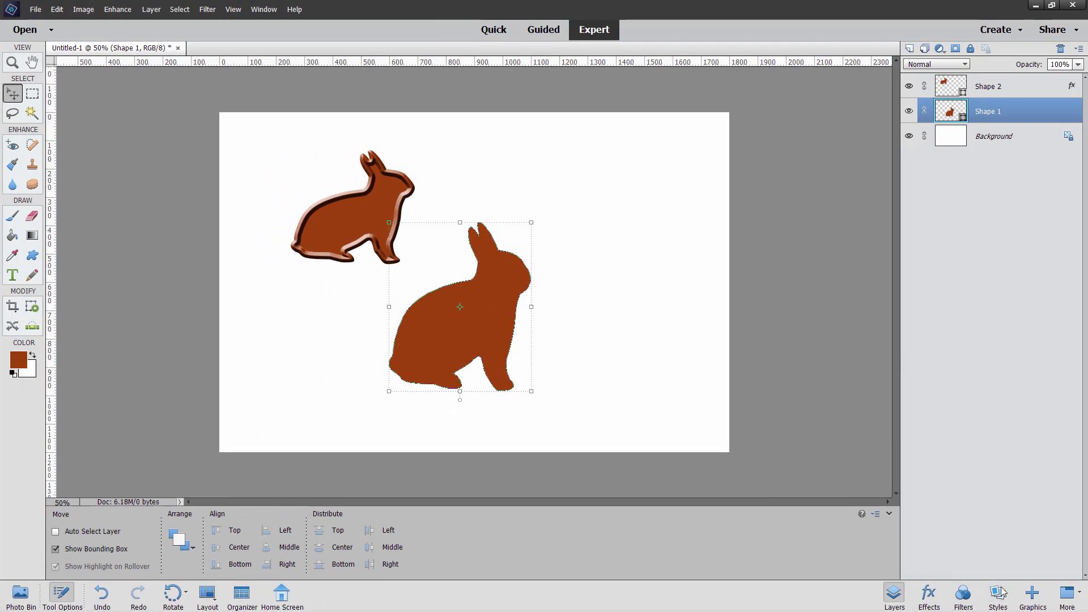
# - Reselect the Custom Shape tool and apply Simple Sharp Inner from Bevels to the larger rabbit
pyautogui.click(998, 593)
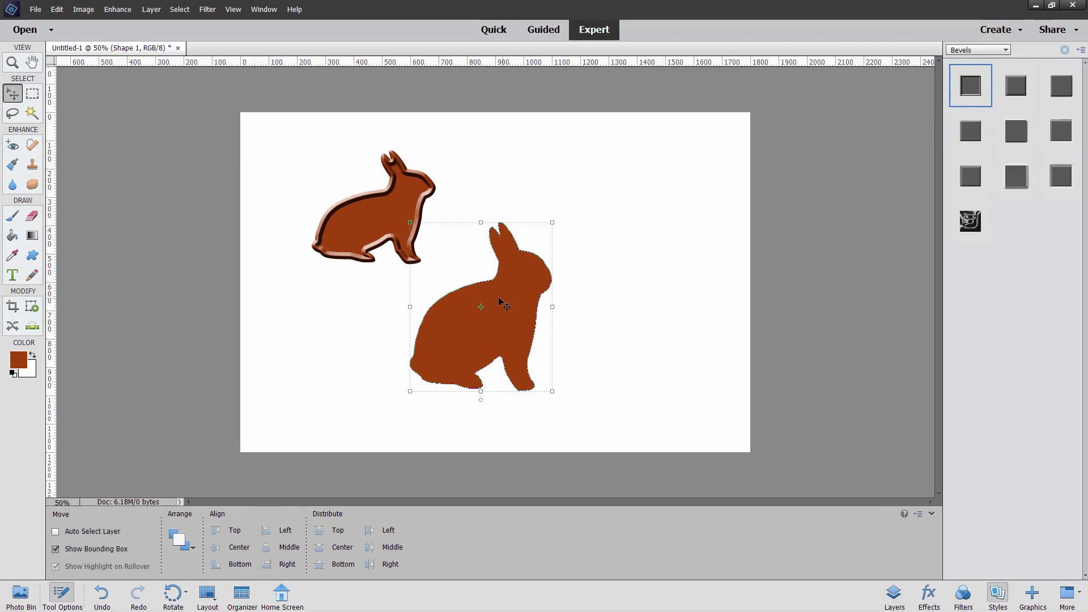
pyautogui.click(32, 255)
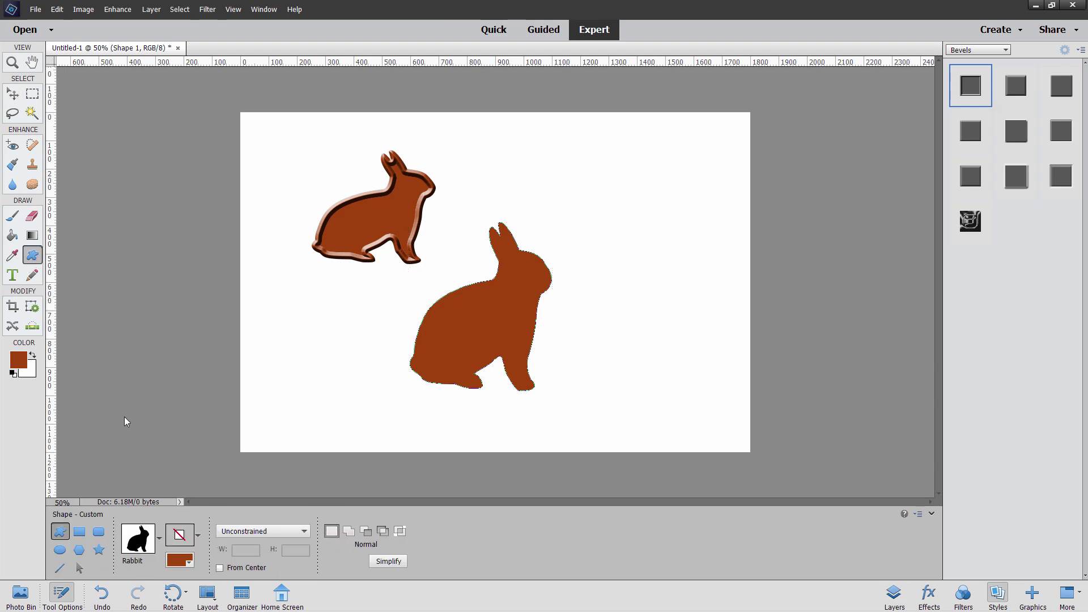
pyautogui.click(198, 538)
pyautogui.click(452, 545)
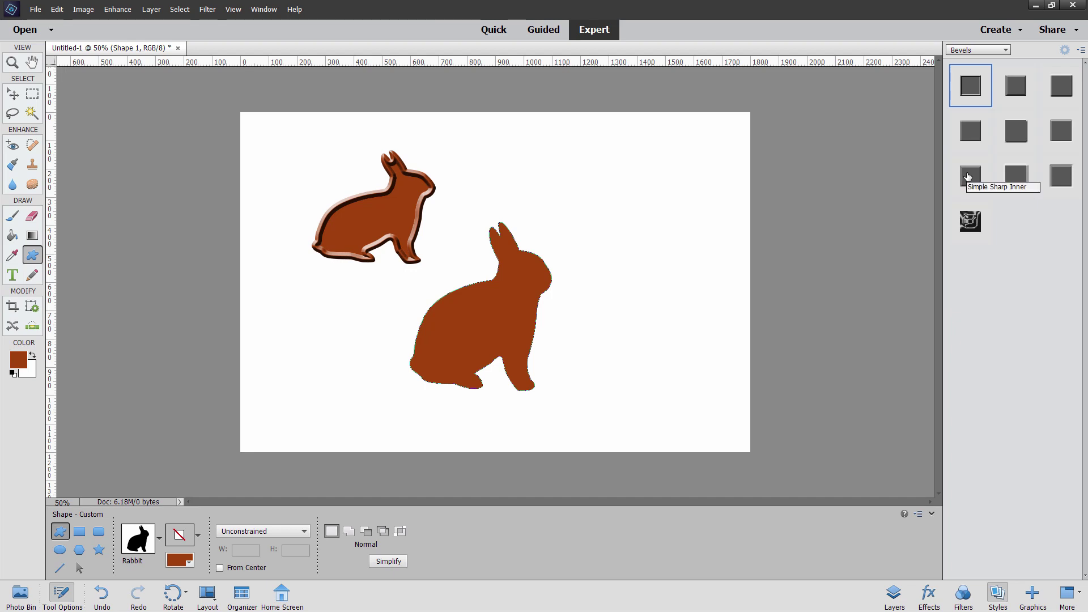
pyautogui.click(968, 178)
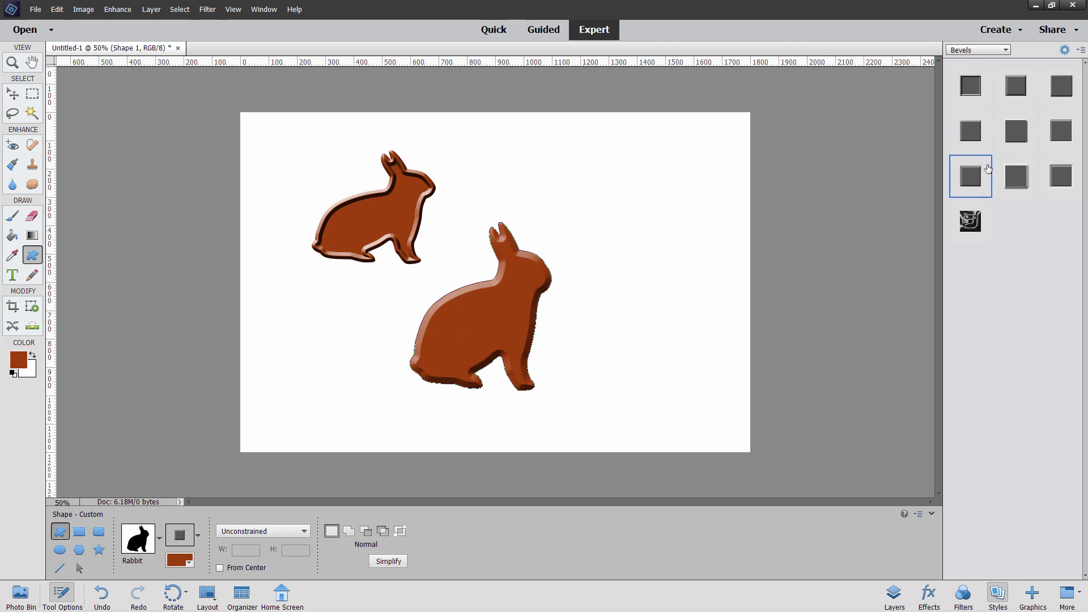
# - Set the large rabbit's bevel size to 18 px, keep its direction Up, and apply it
pyautogui.click(150, 11)
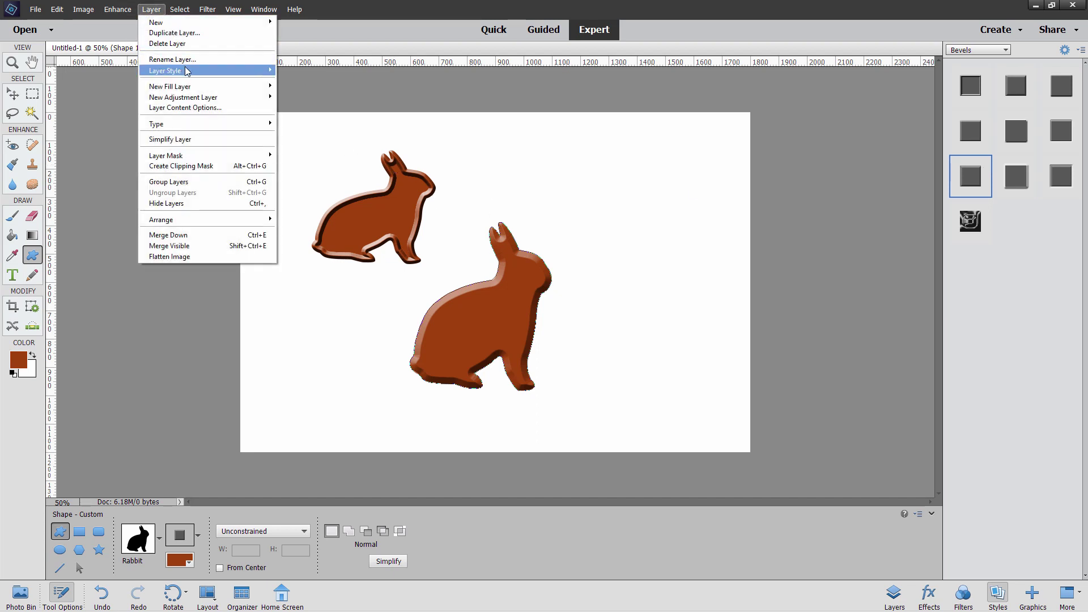
pyautogui.click(286, 72)
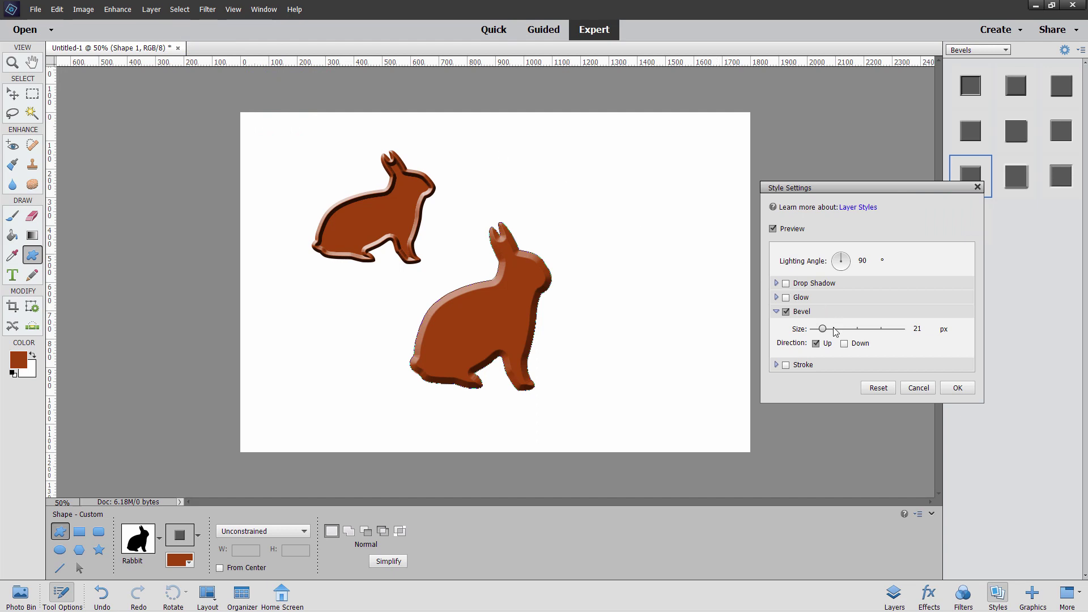
pyautogui.moveTo(821, 329)
pyautogui.mouseDown()
pyautogui.moveTo(838, 331)
pyautogui.moveTo(823, 332)
pyautogui.mouseUp()
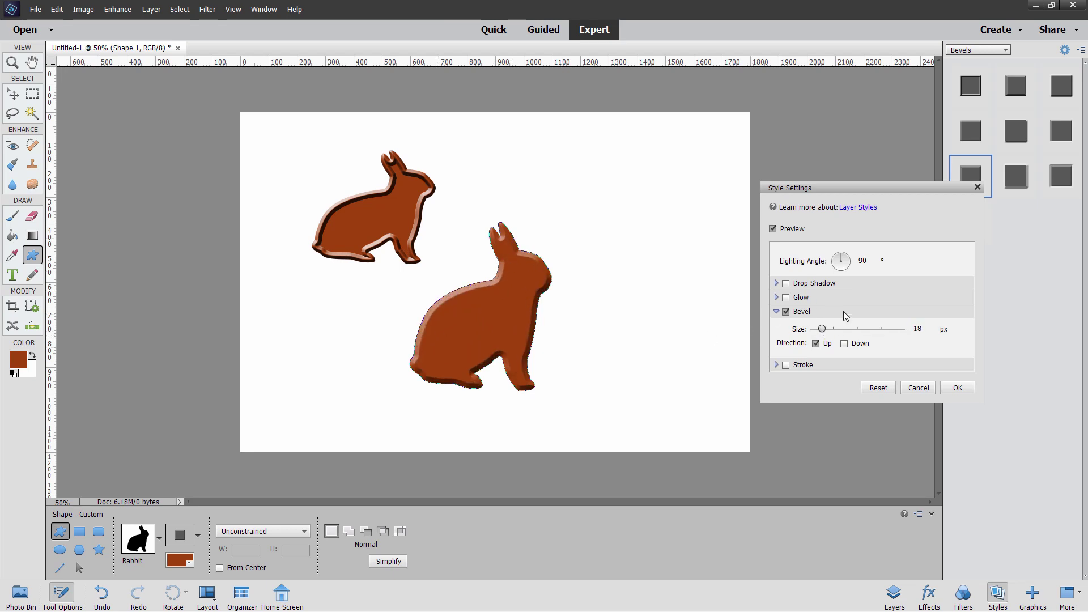
pyautogui.click(843, 343)
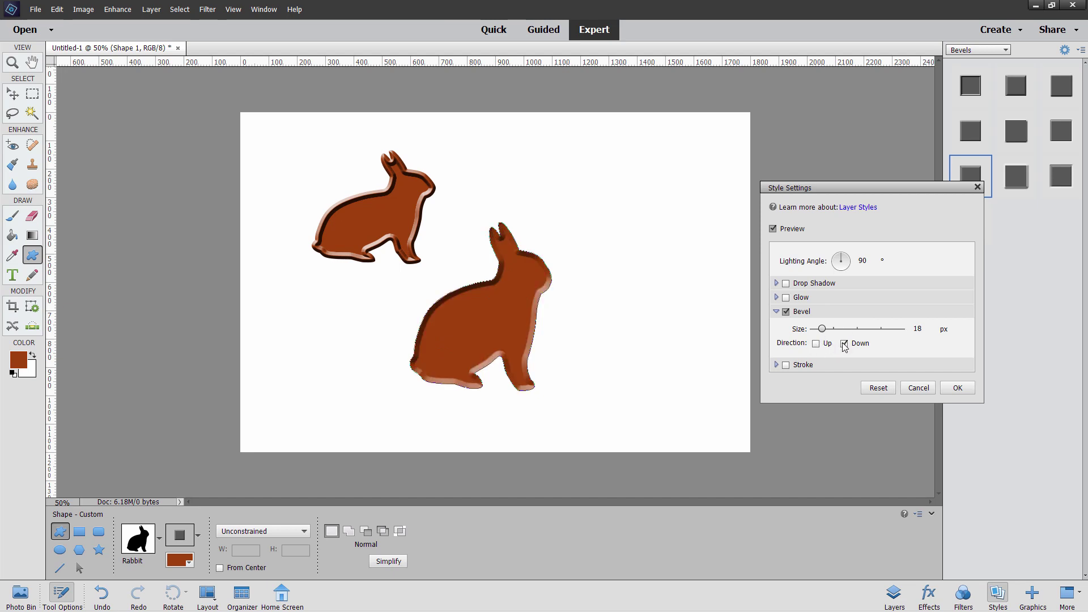
pyautogui.click(822, 345)
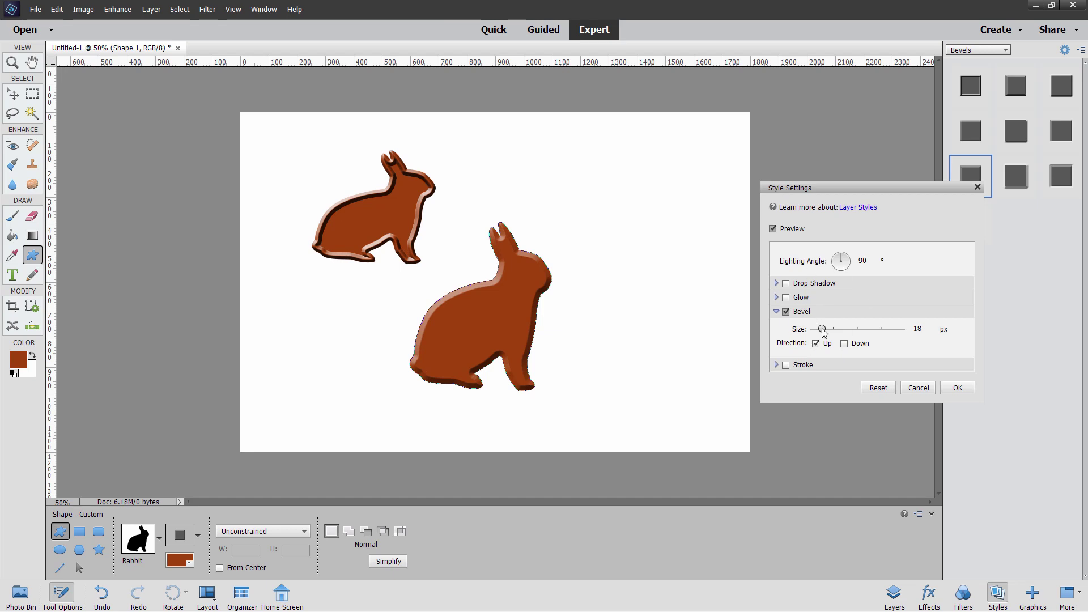
pyautogui.moveTo(822, 329); pyautogui.dragTo(825, 328)
pyautogui.click(956, 388)
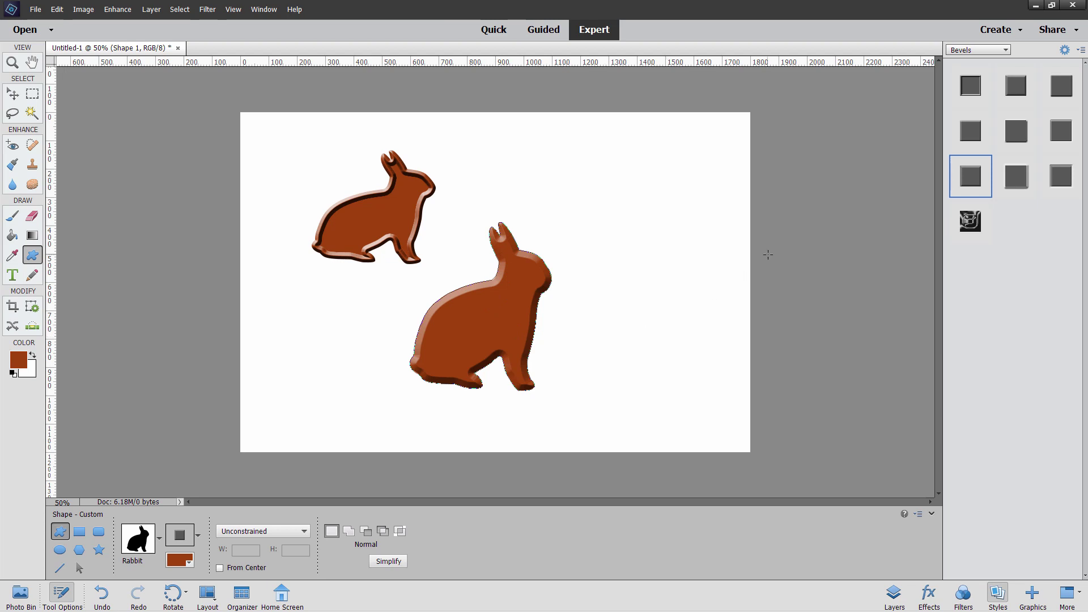
pyautogui.click(998, 50)
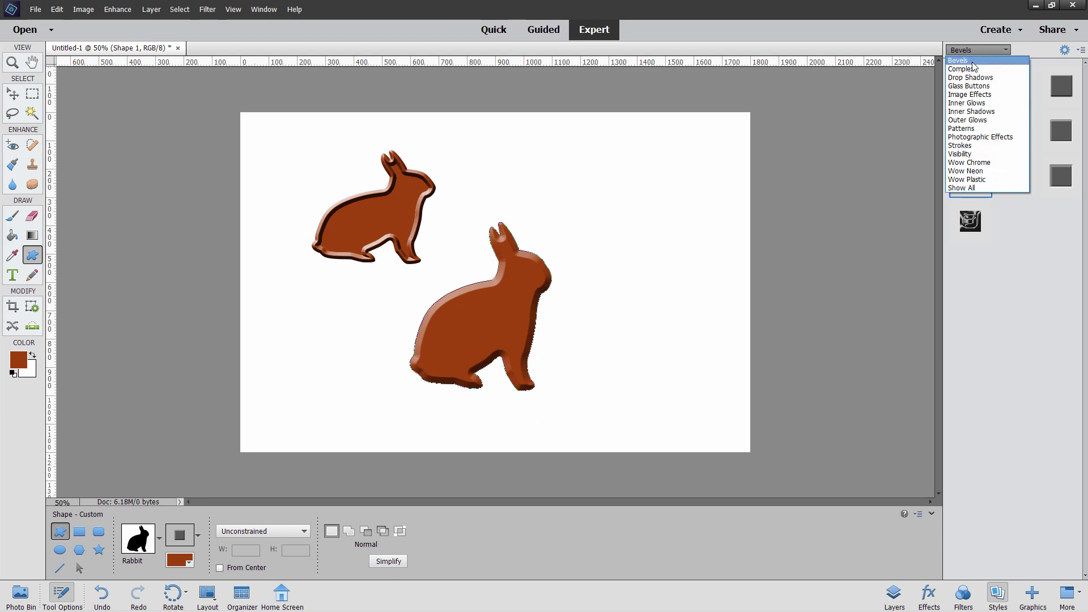
pyautogui.click(973, 69)
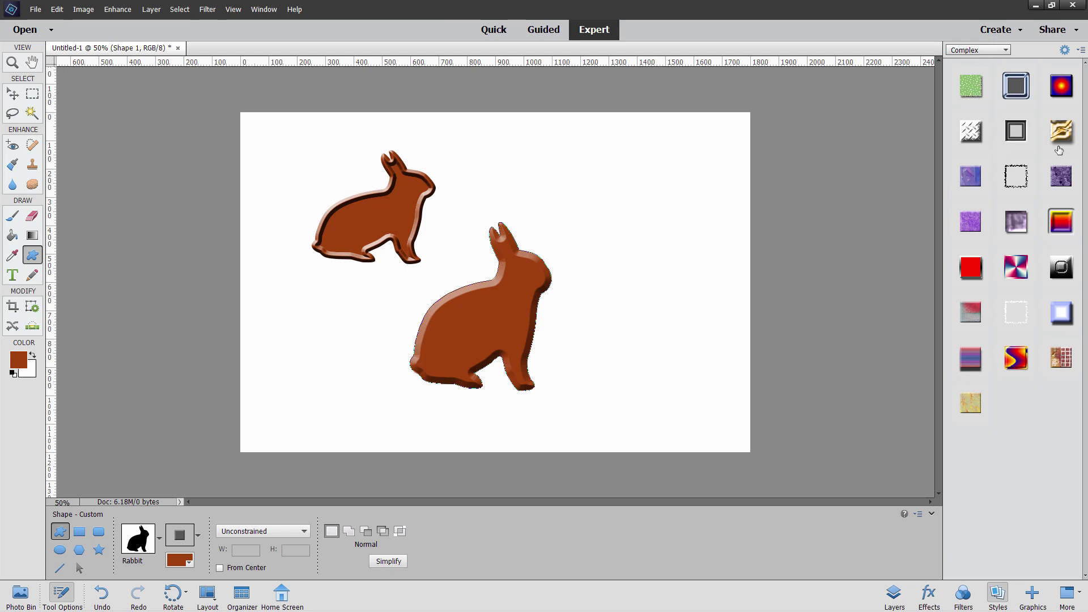
pyautogui.click(1018, 274)
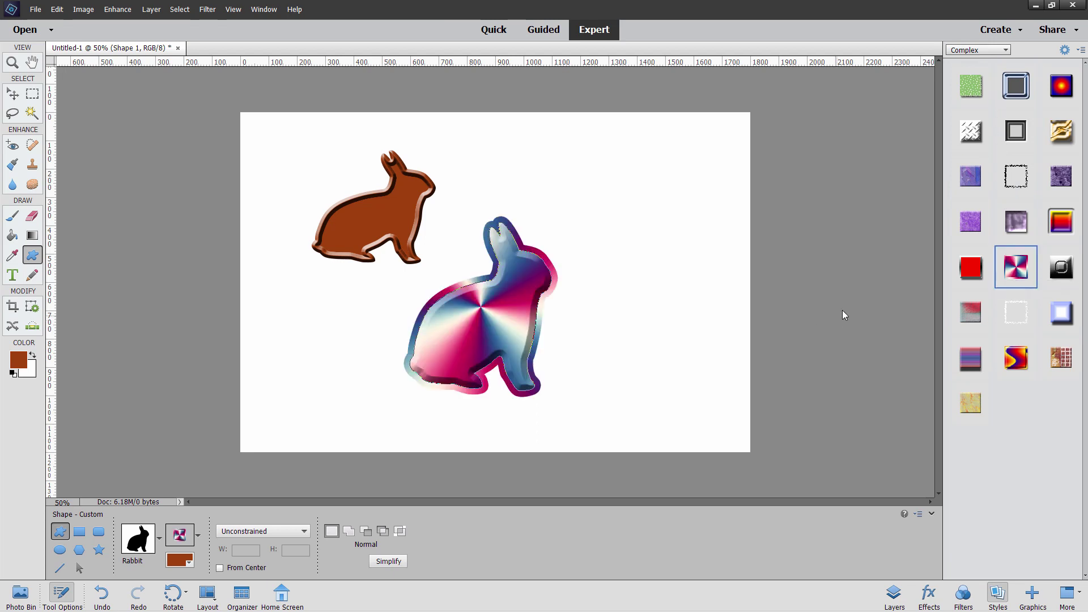
pyautogui.hotkey('ctrl', 'z')
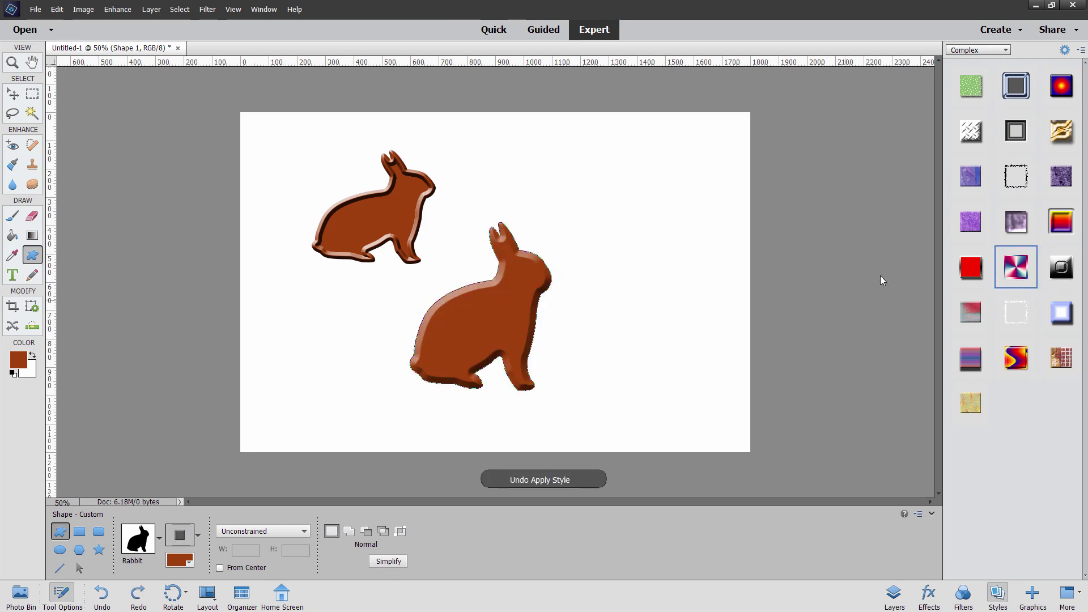
pyautogui.click(984, 50)
pyautogui.click(986, 77)
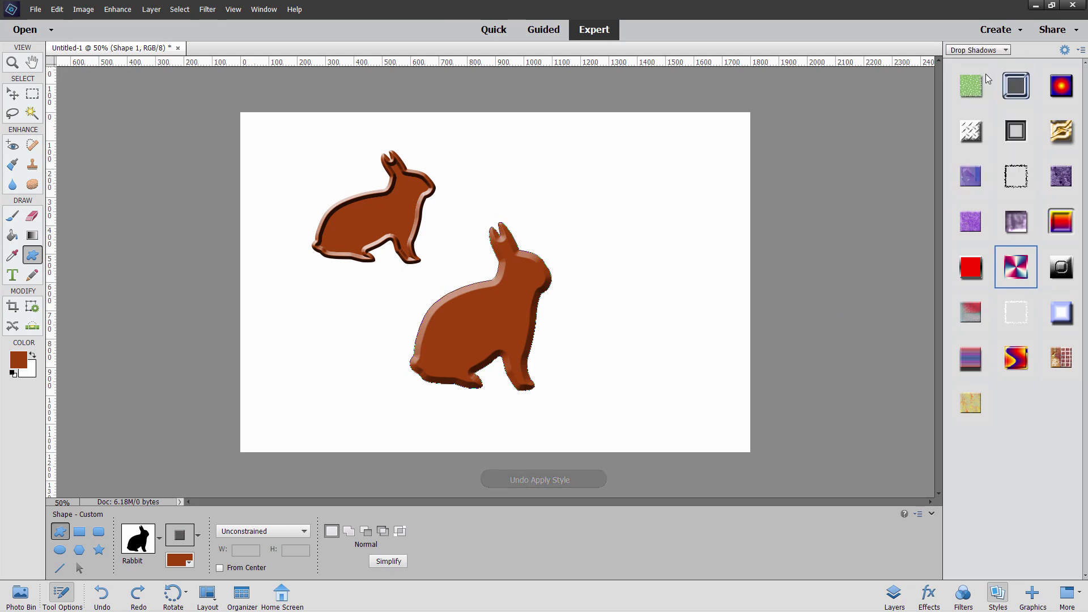
pyautogui.click(972, 177)
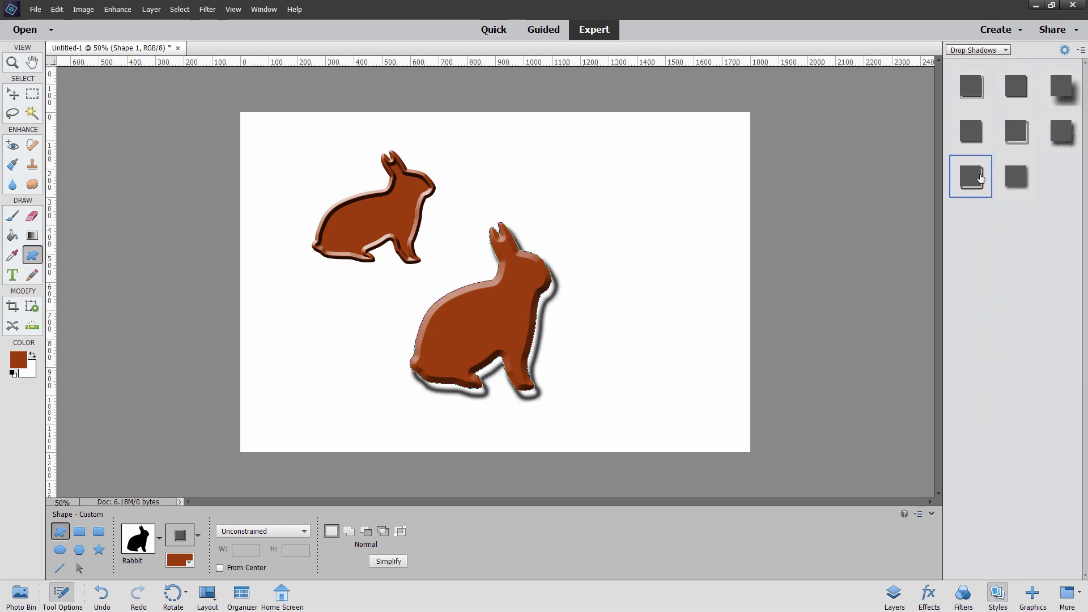
pyautogui.hotkey('ctrl', 'z')
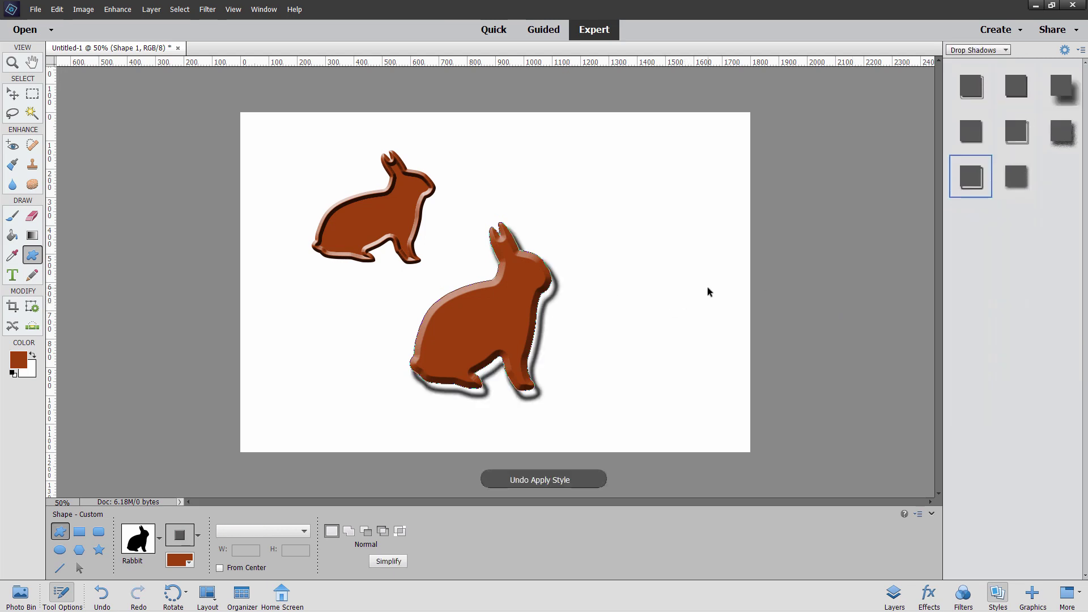
pyautogui.click(977, 50)
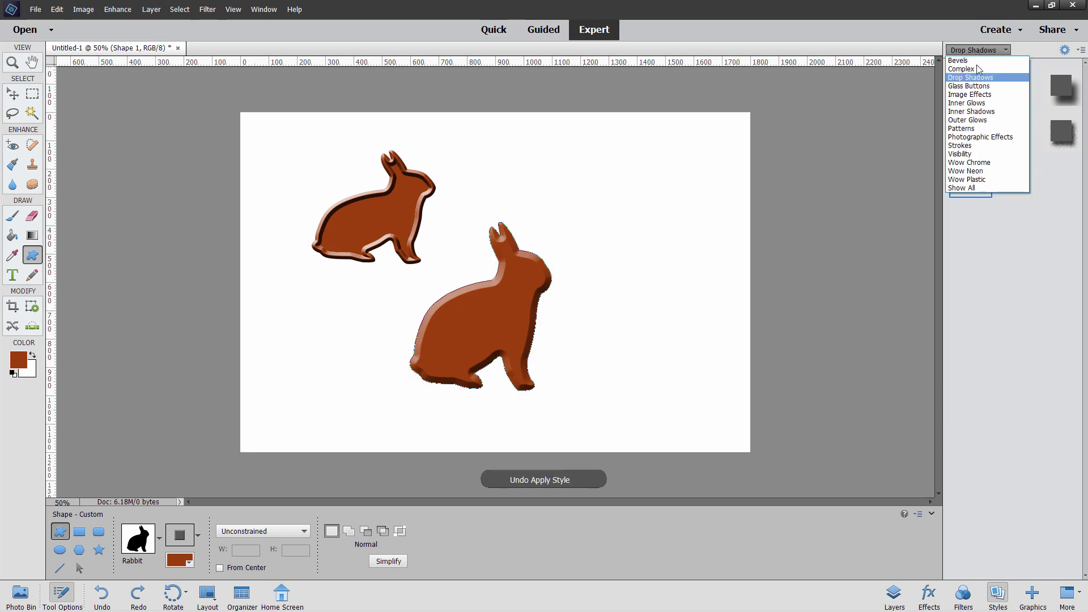
pyautogui.click(973, 86)
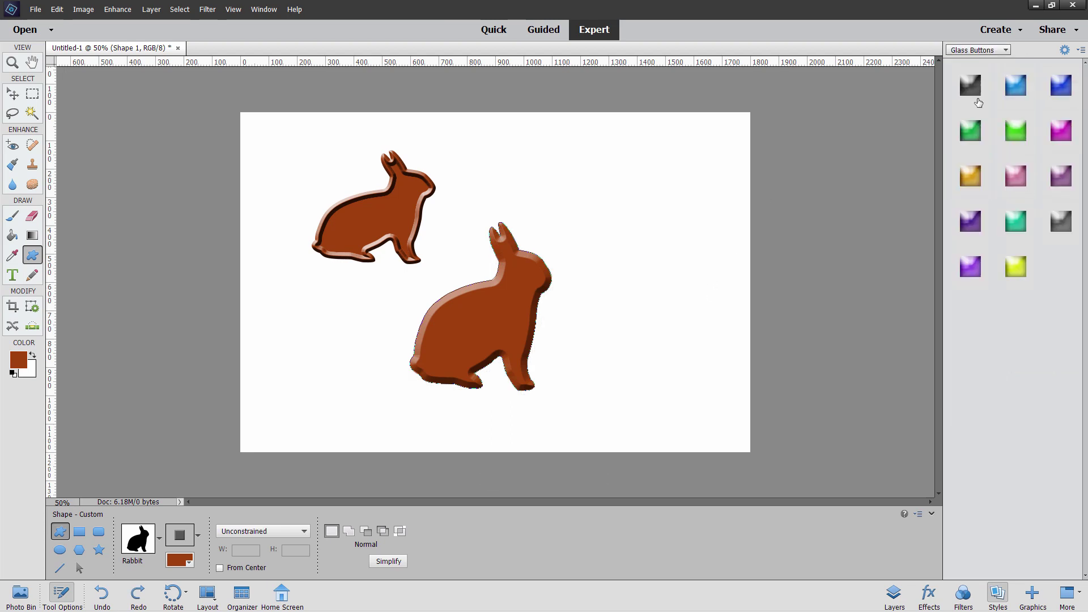
pyautogui.click(976, 134)
pyautogui.hotkey('ctrl', 'z')
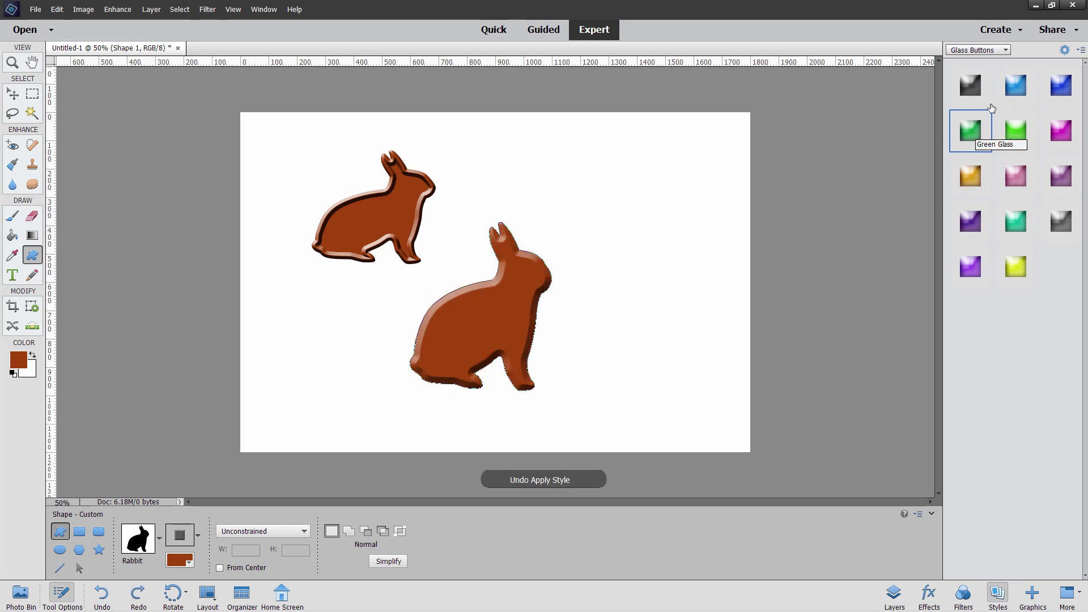
pyautogui.click(979, 50)
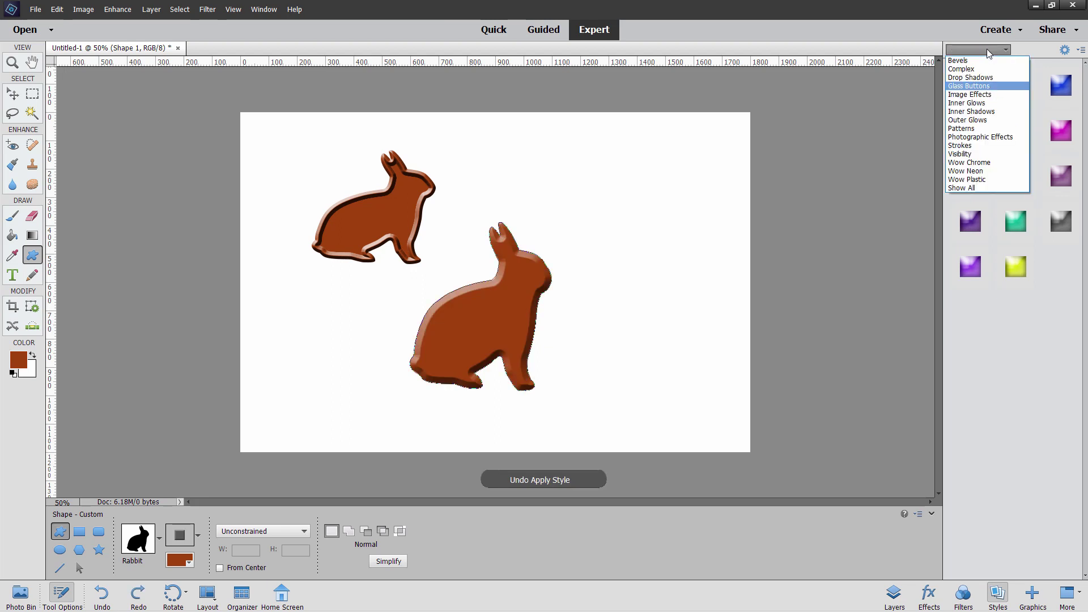
pyautogui.click(984, 96)
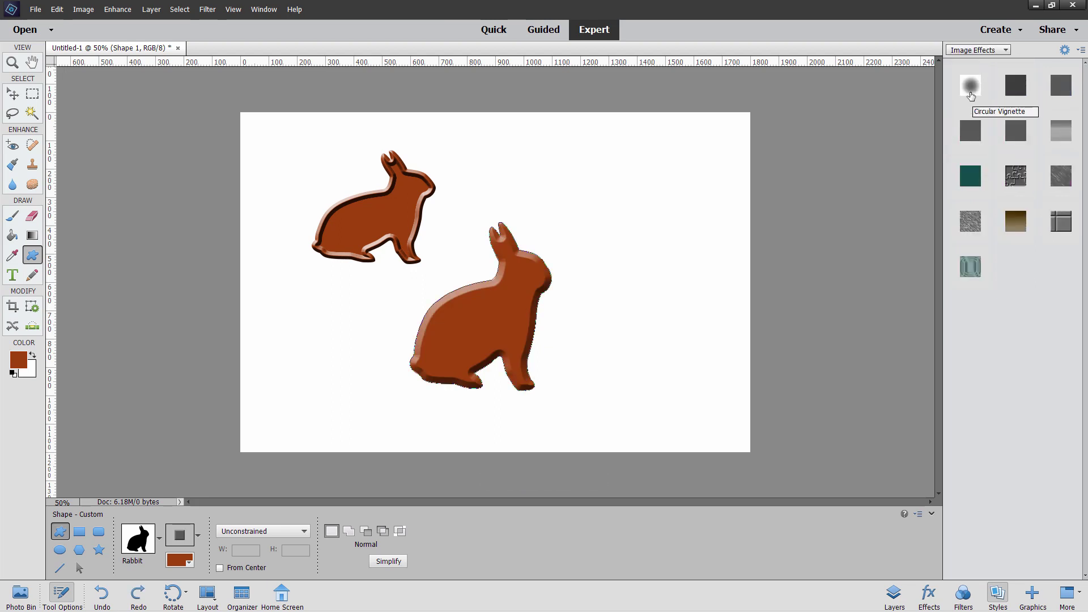
pyautogui.click(976, 134)
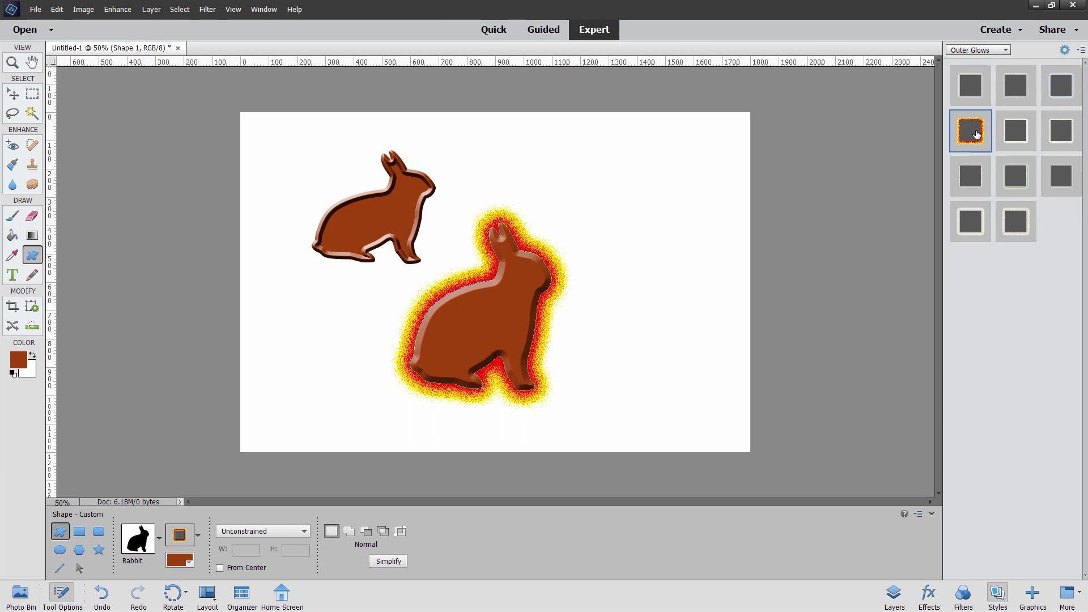
pyautogui.hotkey('ctrl', 'z')
pyautogui.click(979, 50)
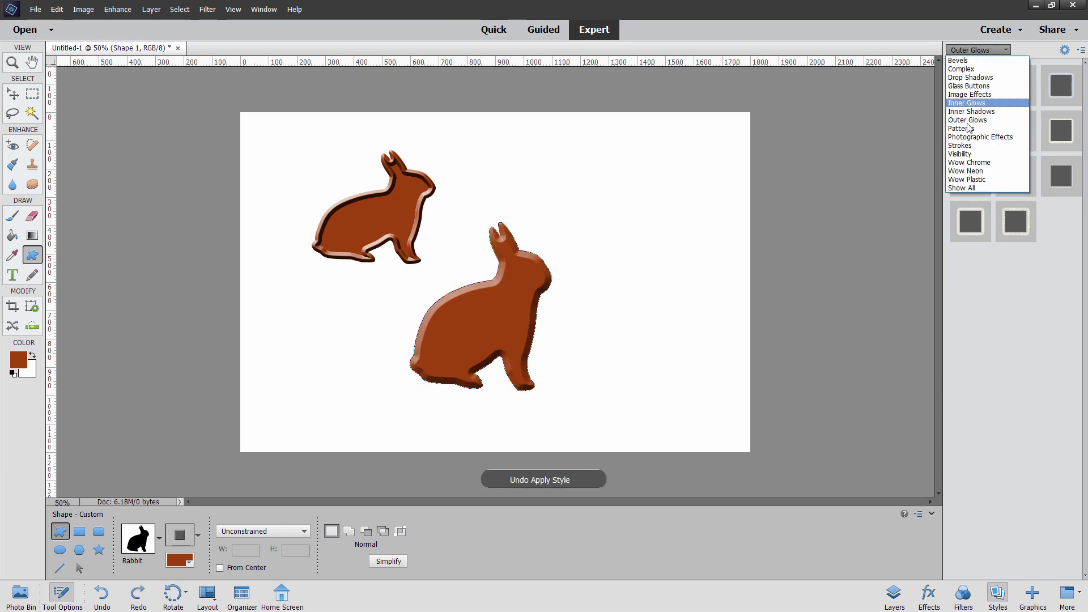
pyautogui.click(985, 148)
pyautogui.click(1060, 132)
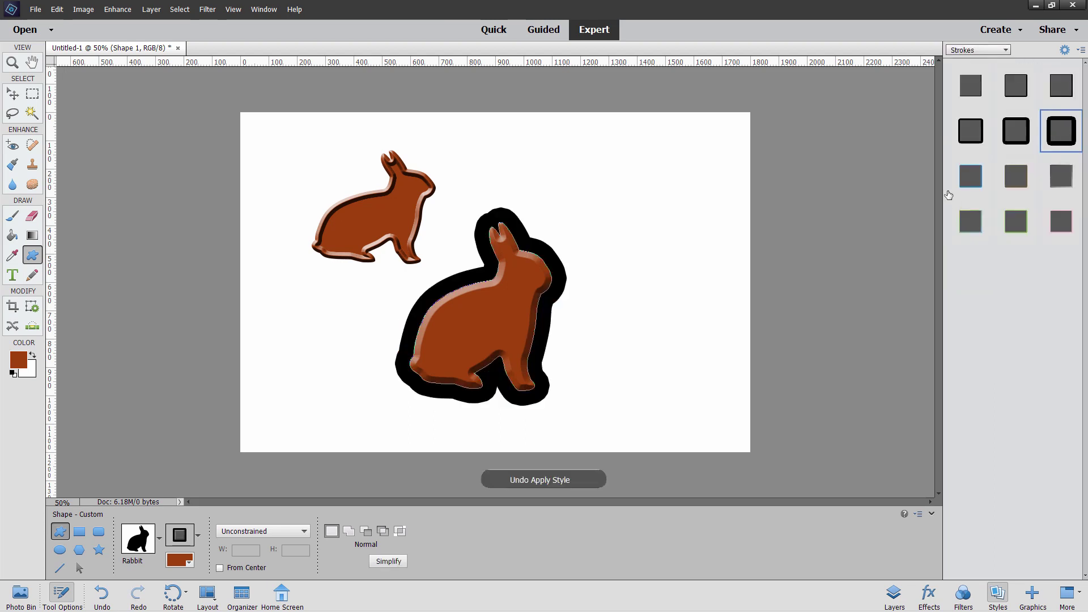
pyautogui.hotkey('ctrl', 'z')
pyautogui.click(1006, 50)
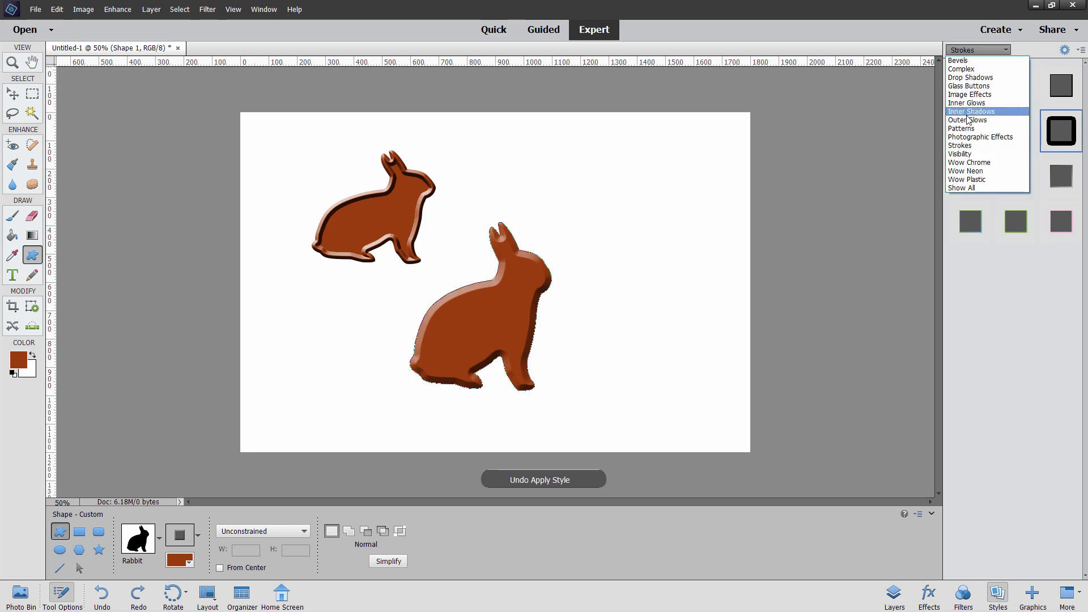
pyautogui.click(974, 162)
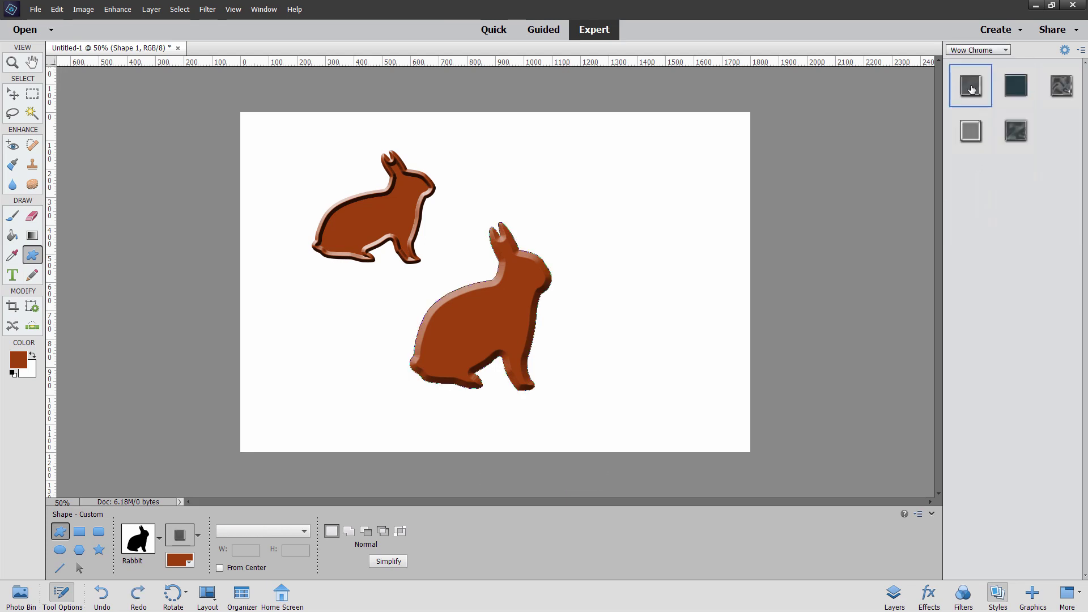
pyautogui.click(971, 86)
pyautogui.hotkey('ctrl', 'z')
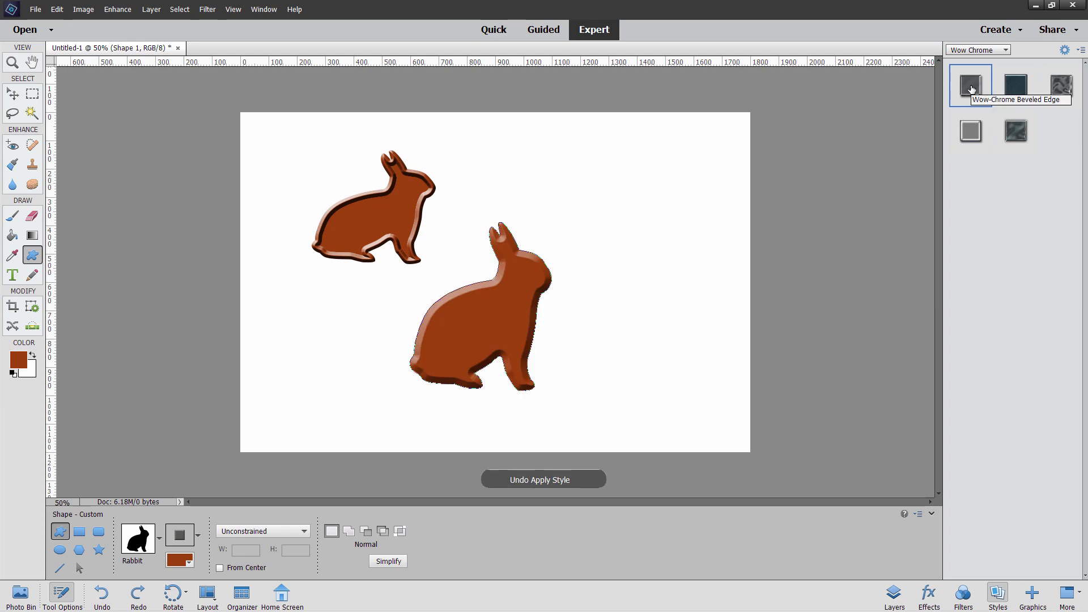
pyautogui.click(997, 50)
pyautogui.click(966, 170)
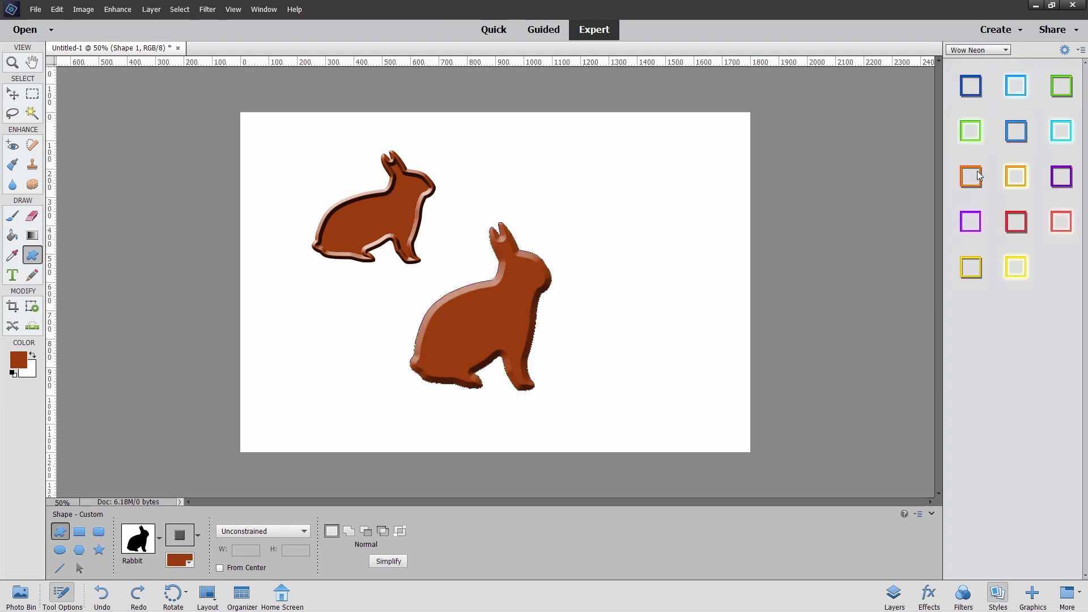
pyautogui.click(972, 132)
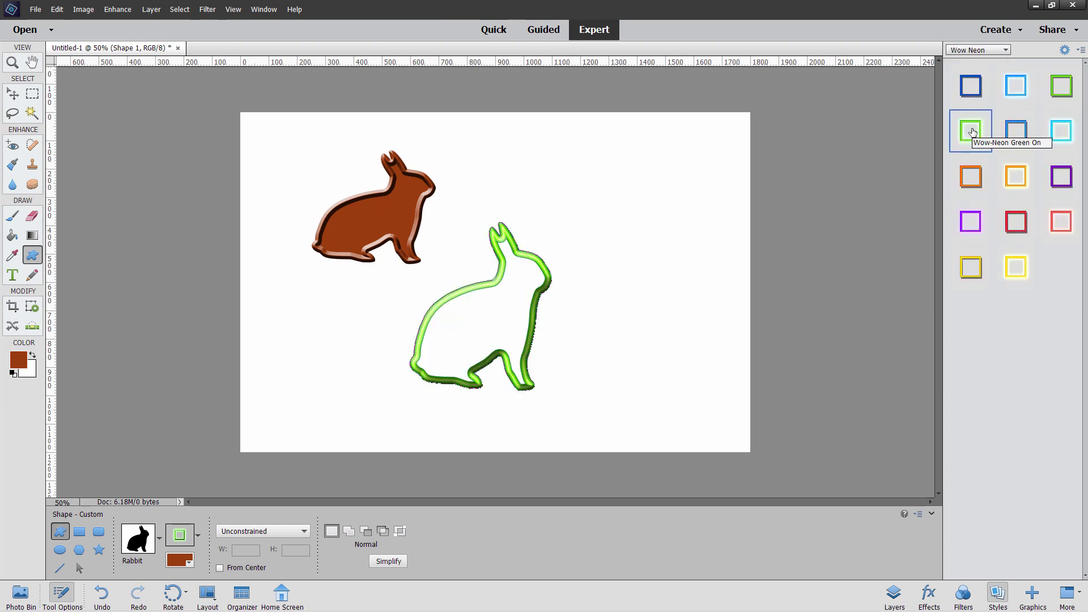
pyautogui.hotkey('ctrl', 'z')
pyautogui.click(991, 50)
pyautogui.click(971, 93)
pyautogui.click(976, 181)
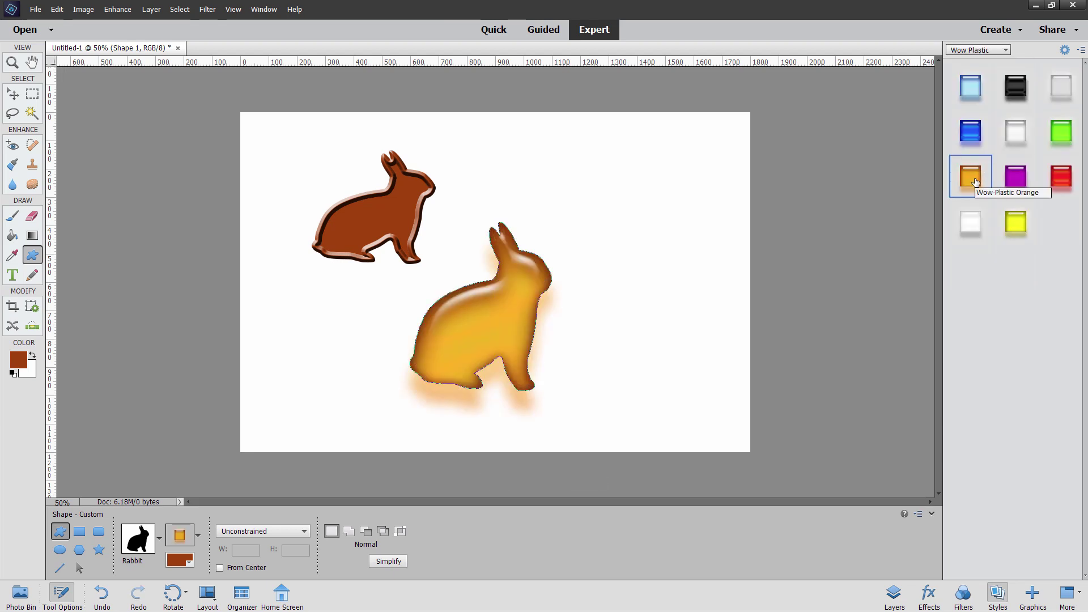
pyautogui.hotkey('ctrl', 'z')
# - Select the large rabbit with the Shape Selection Tool and widen it to about 147%
pyautogui.press('v')
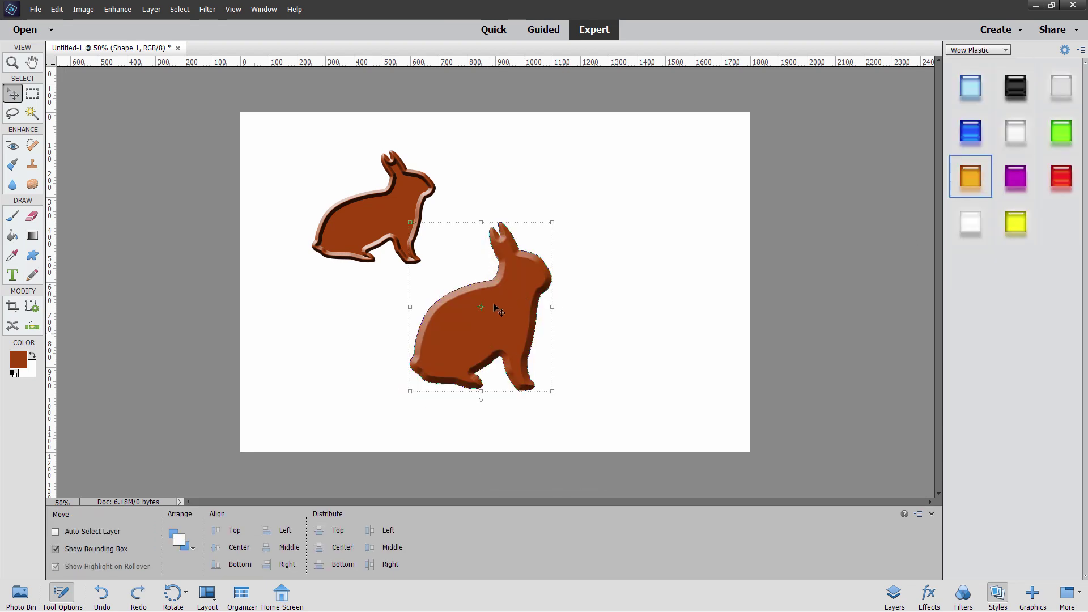
pyautogui.click(32, 258)
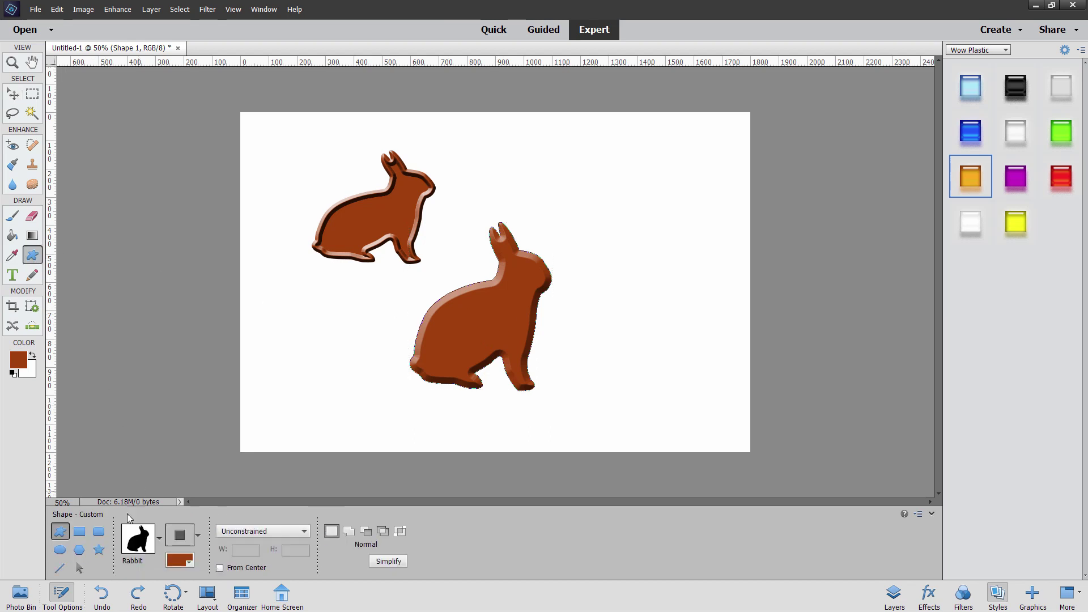
pyautogui.click(78, 569)
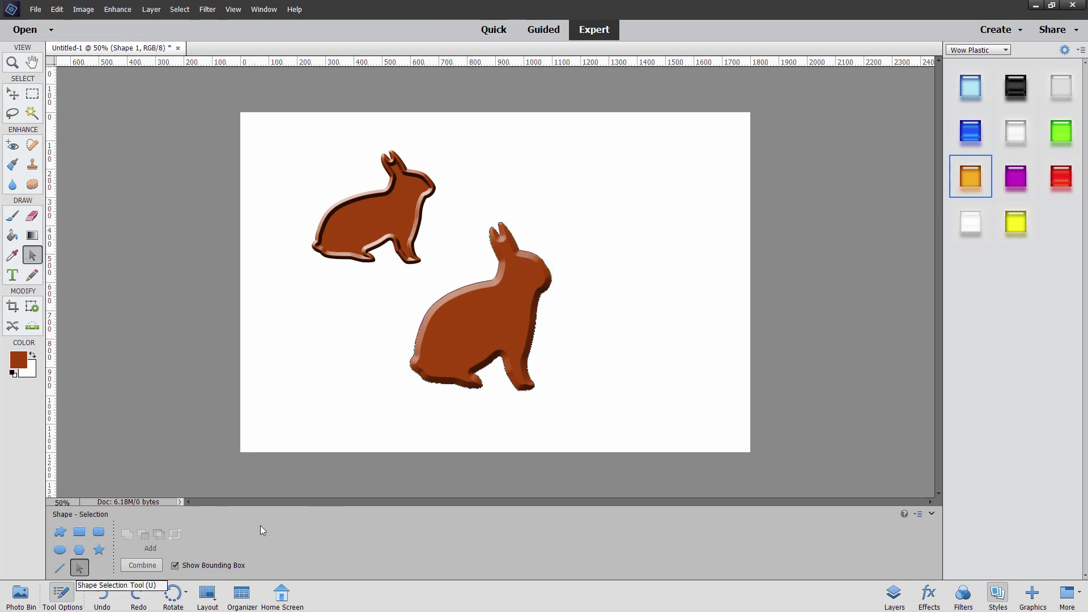
pyautogui.click(502, 300)
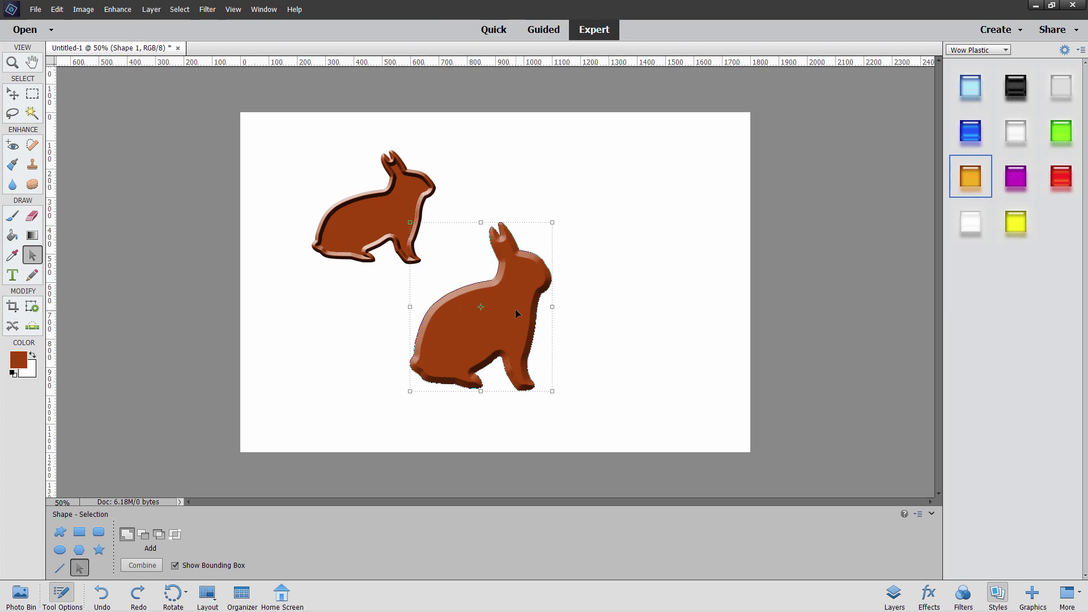
pyautogui.moveTo(554, 306); pyautogui.dragTo(618, 306)
pyautogui.moveTo(632, 216)
pyautogui.mouseDown()
pyautogui.moveTo(641, 234)
pyautogui.moveTo(631, 211)
pyautogui.mouseUp()
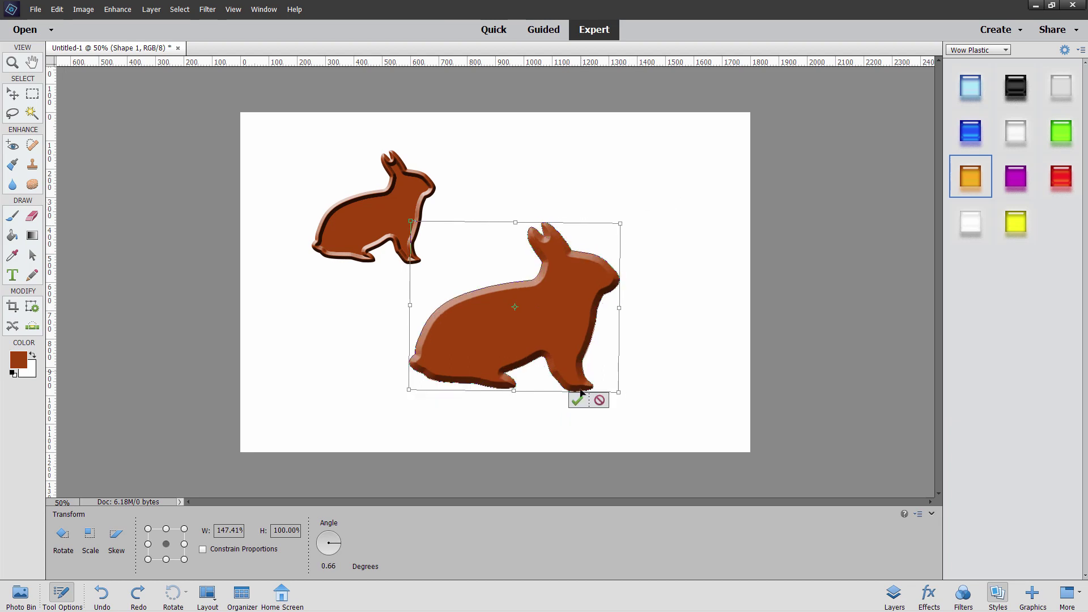
pyautogui.click(578, 402)
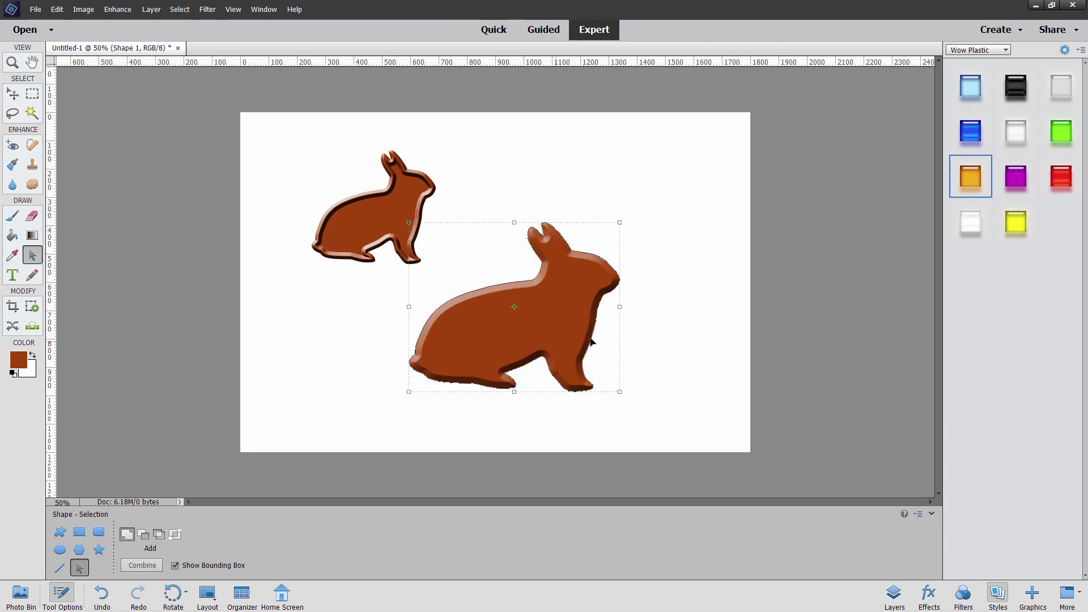